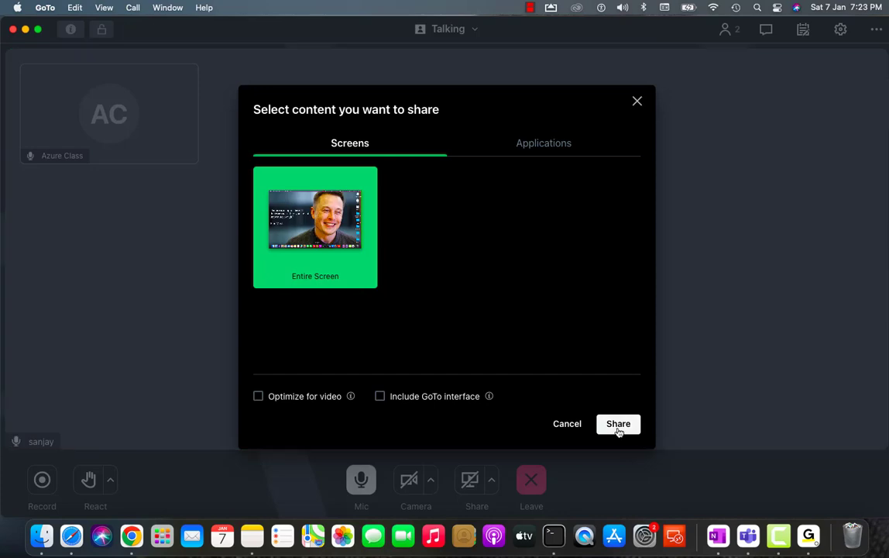
Step: Share the entire screen in GoTo and expand the compact meeting panel
click(618, 427)
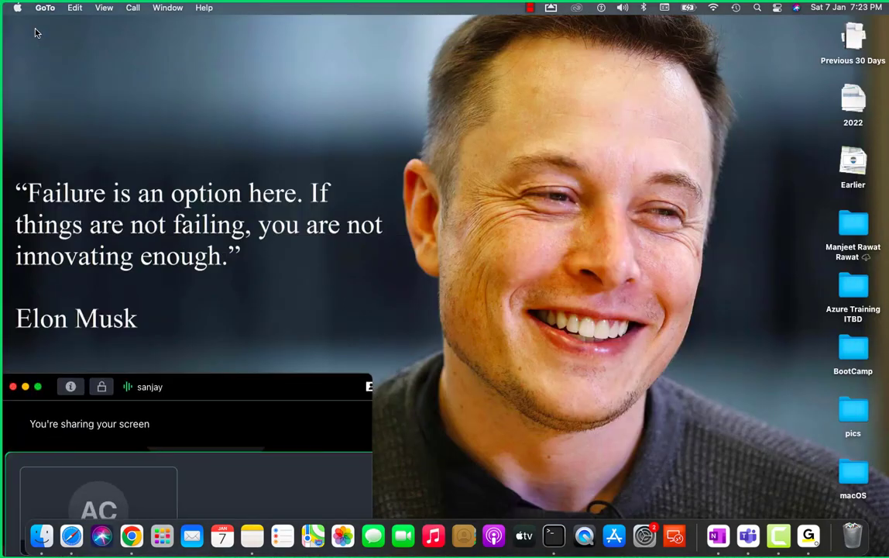
click(37, 387)
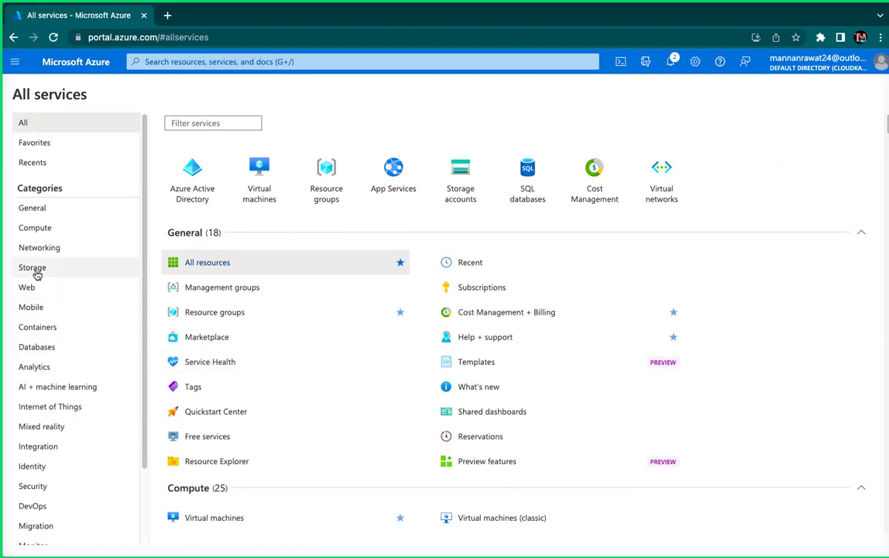
Step: Filter All services to Storage and open Storage accounts, showing azurestorage19887 and backupstorage1988
click(33, 267)
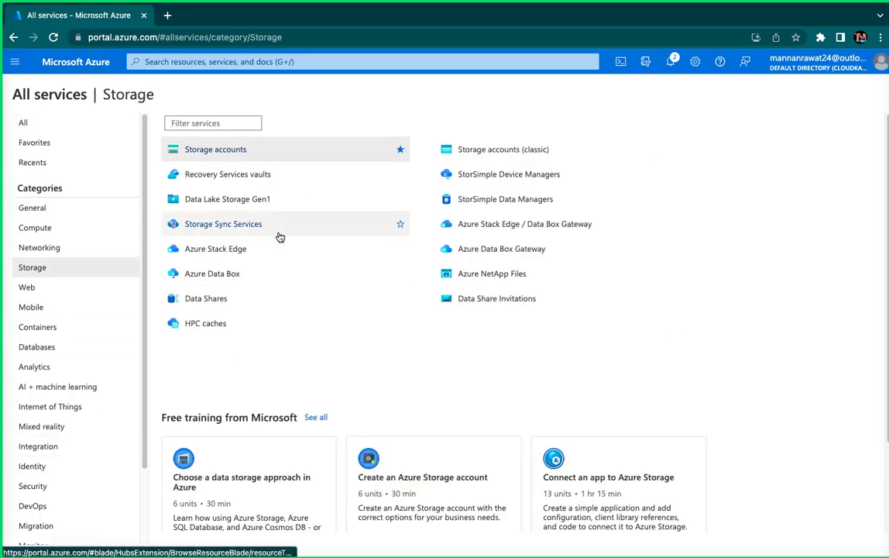
click(195, 146)
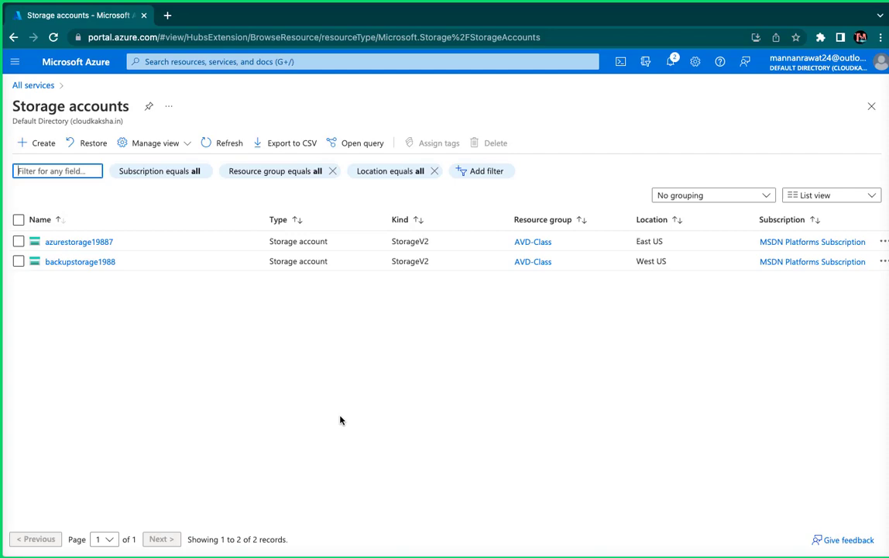
Step: Switch desktop spaces to the GoTo call and take it out of full screen
key(ctrl+Right)
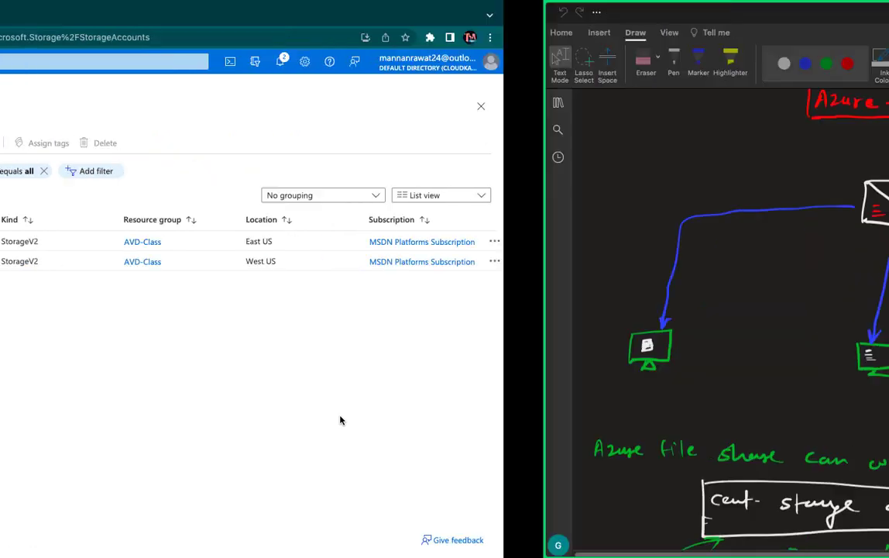
key(ctrl+Left)
key(ctrl+Left)
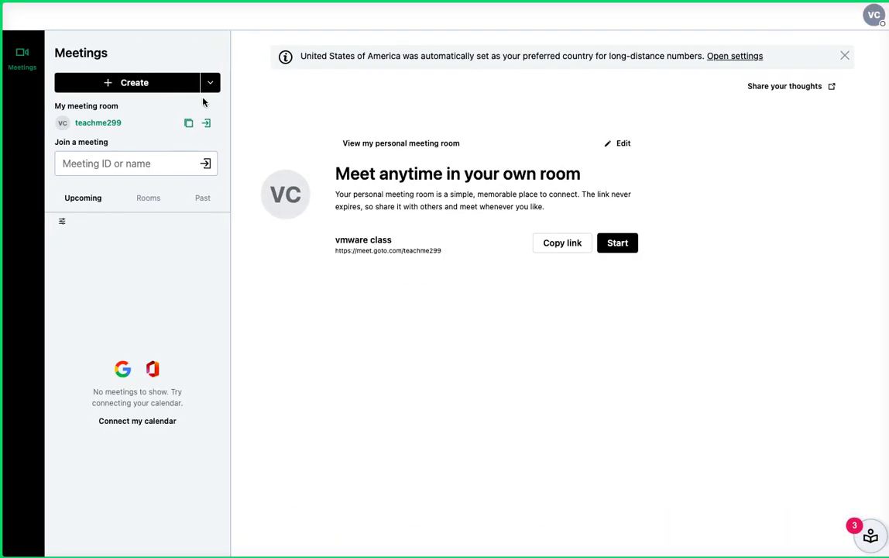
key(ctrl+Left)
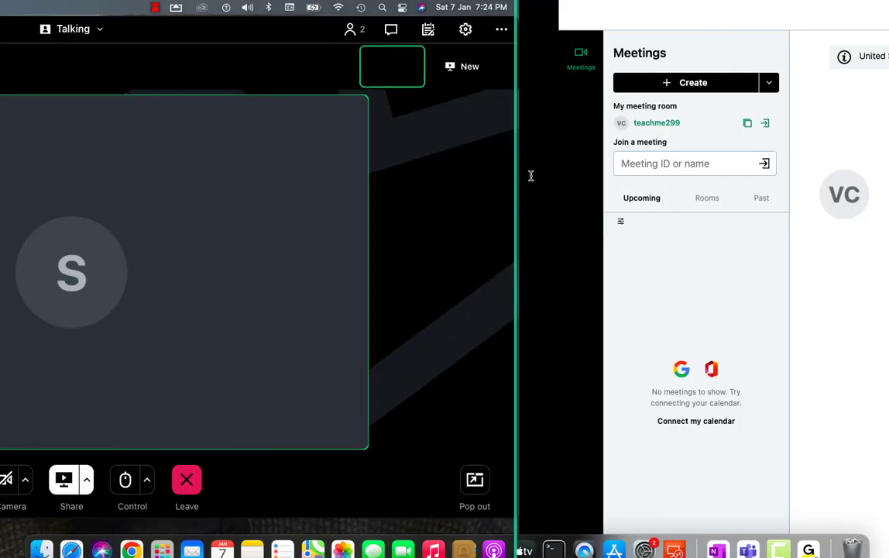
click(37, 29)
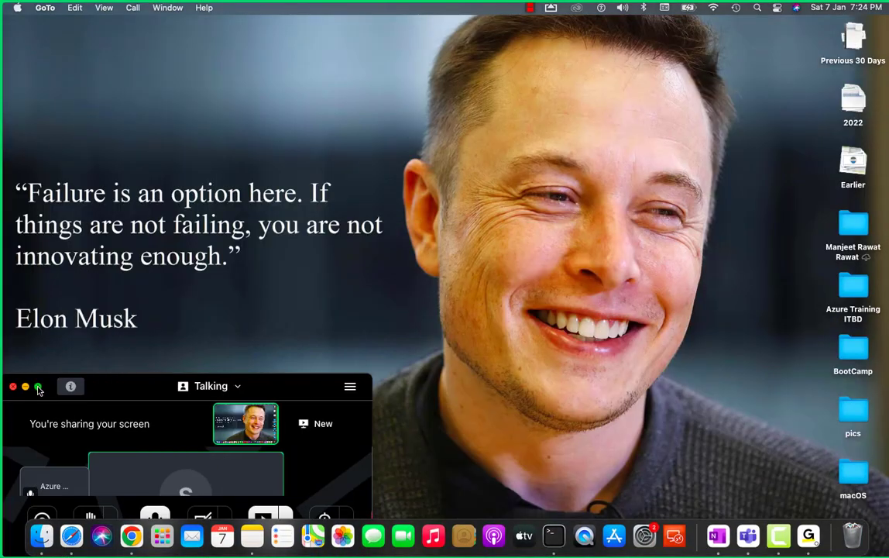
click(38, 386)
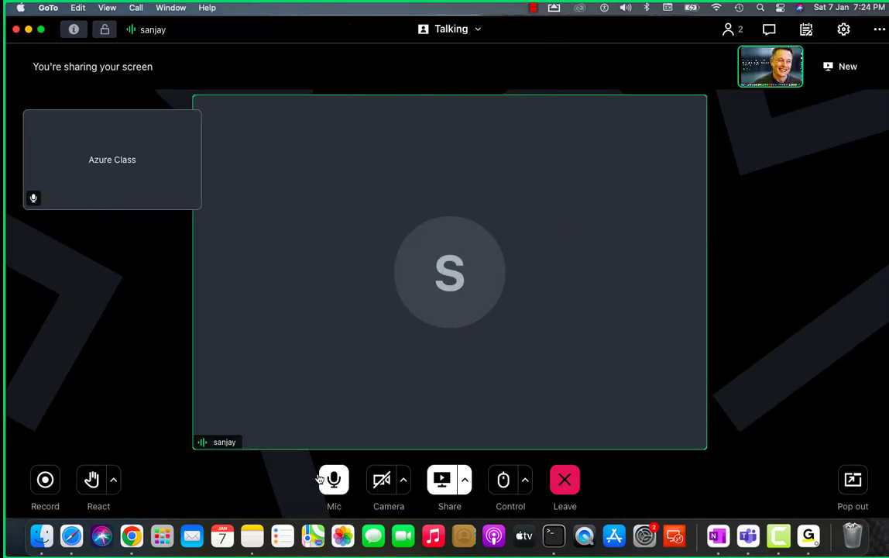
Step: Bring the Microsoft Remote Desktop My Desktops window to the front from its dock icon
right_click(678, 549)
key(Escape)
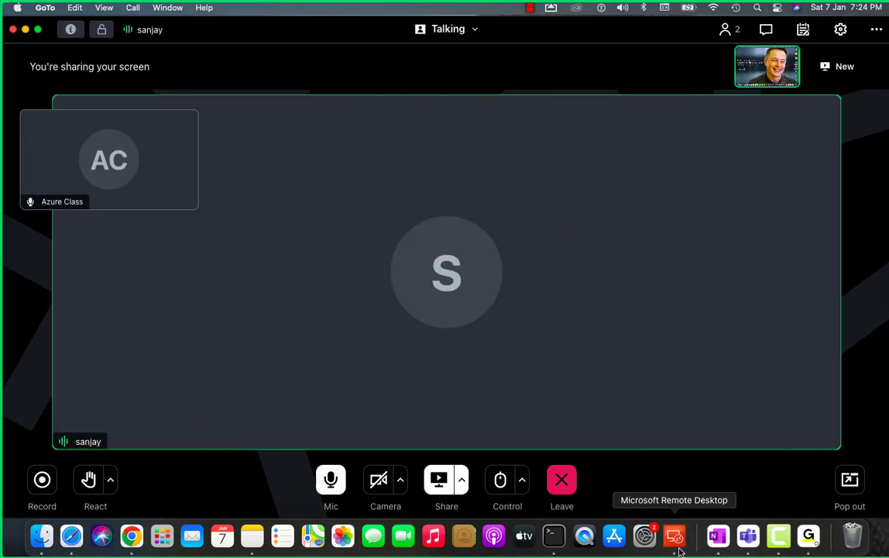
right_click(678, 548)
key(Escape)
right_click(679, 550)
key(Escape)
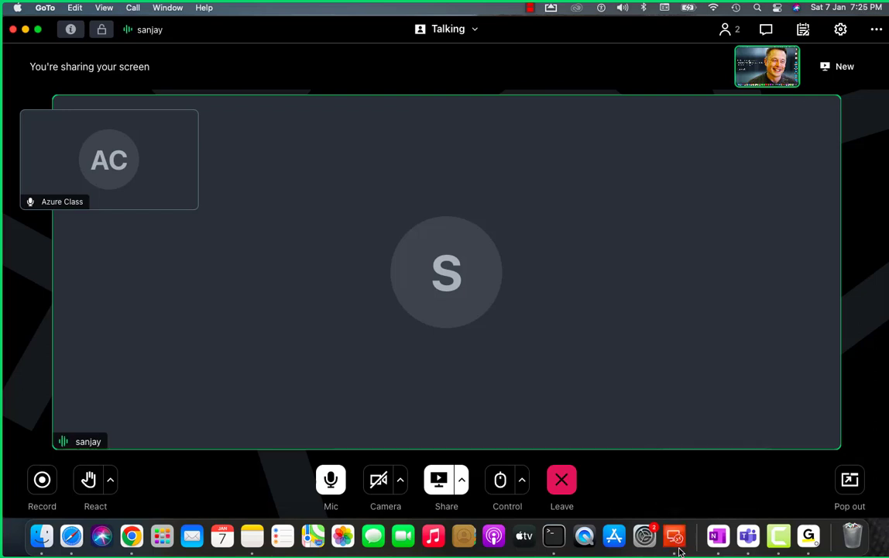
right_click(678, 550)
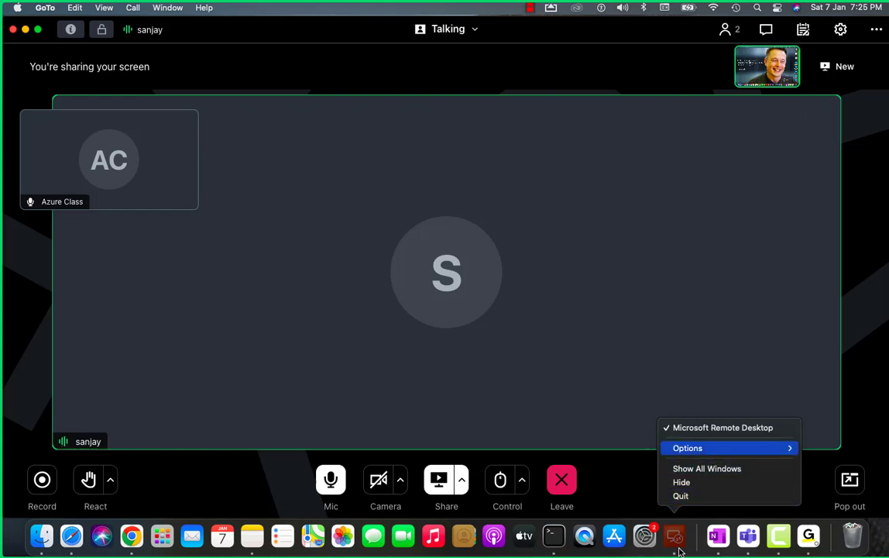
click(719, 427)
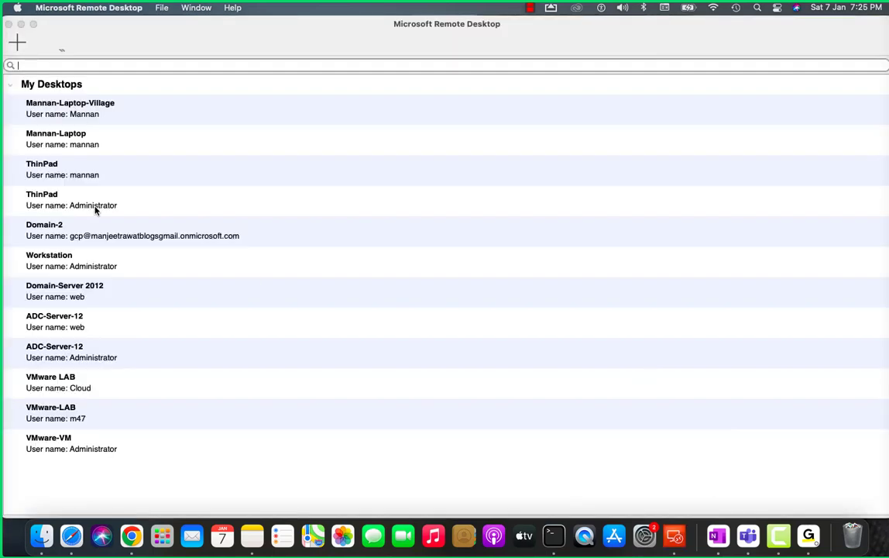
Step: Connect to the Workstation desktop past the certificate prompt and mute its audio
double_click(62, 273)
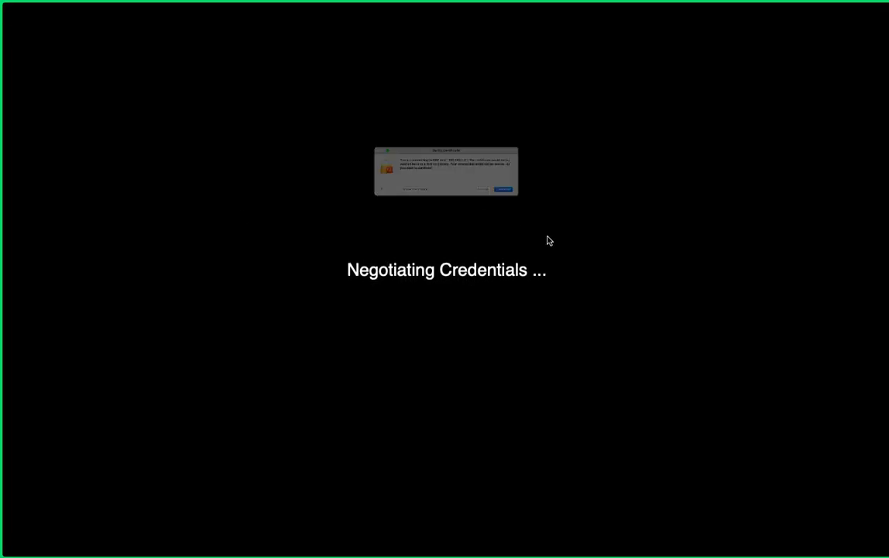
click(606, 219)
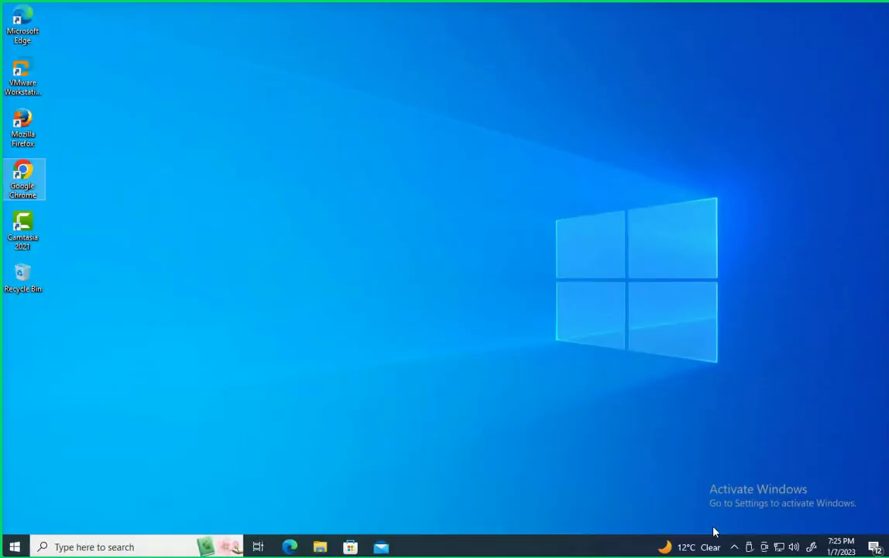
click(793, 547)
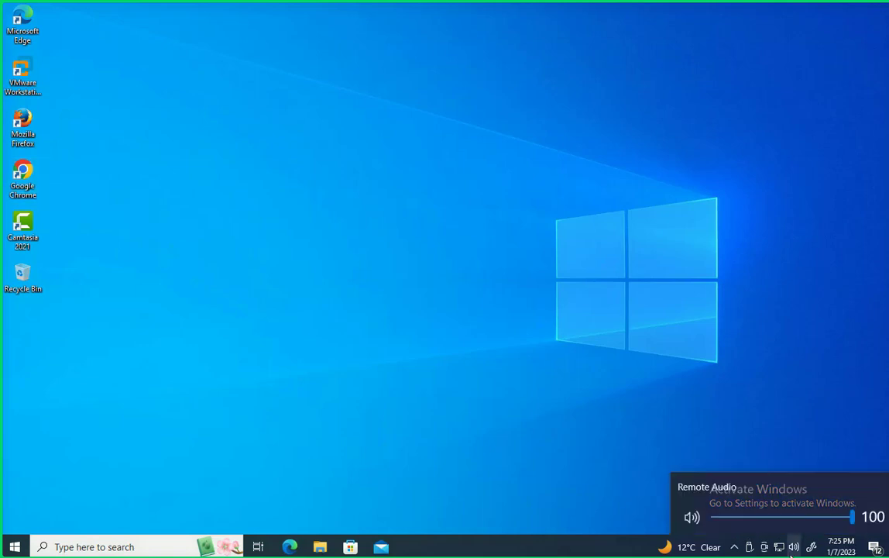
click(692, 517)
click(647, 238)
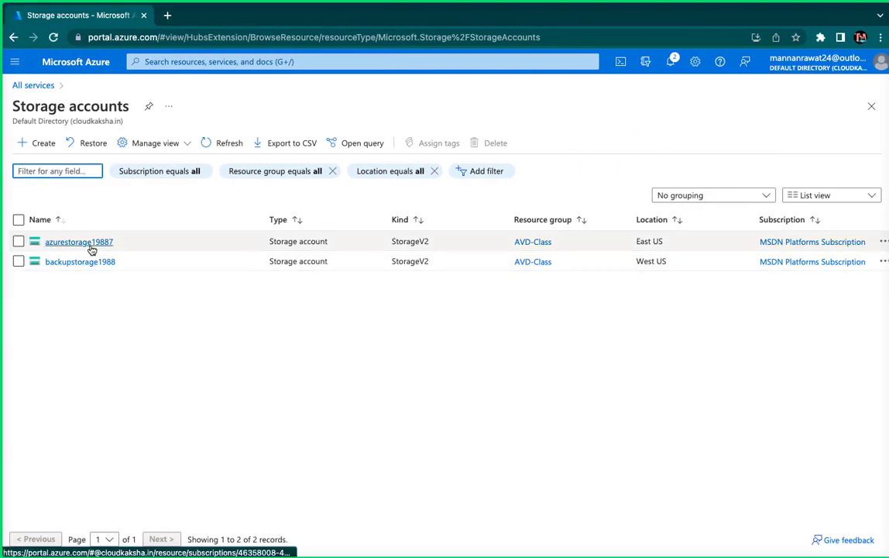
Step: Open the web virtual machine via All services > Compute > Virtual machines
click(43, 86)
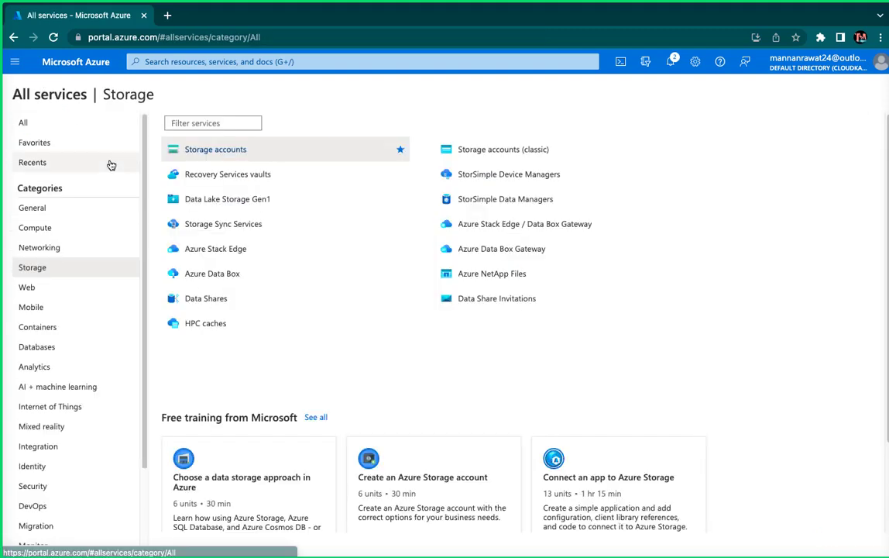
click(42, 235)
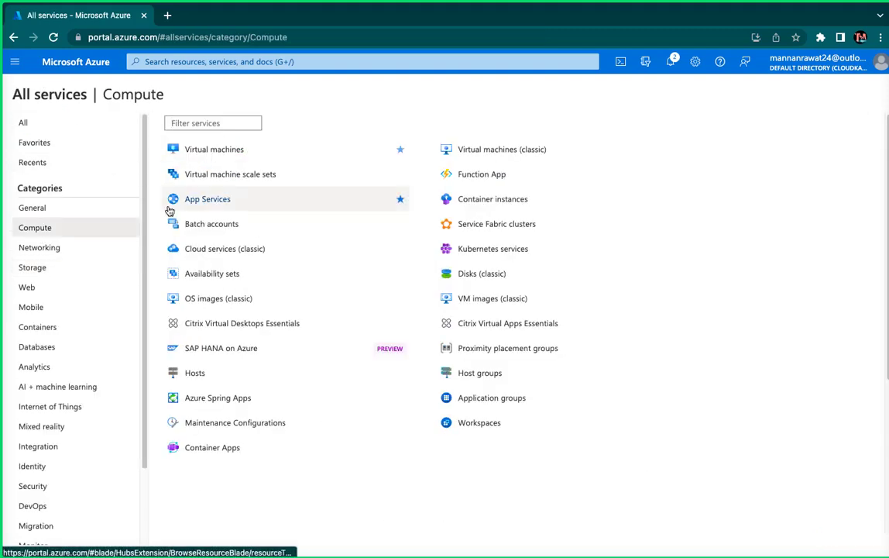
click(214, 151)
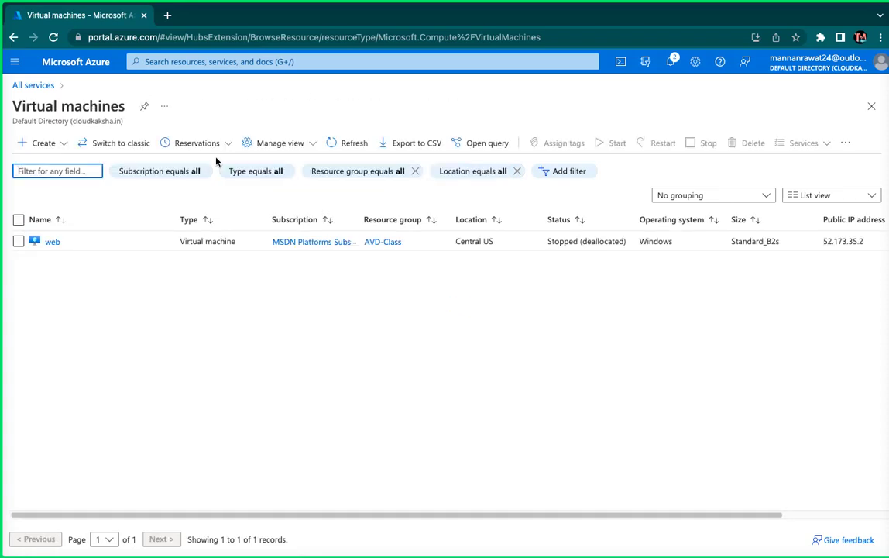
click(52, 245)
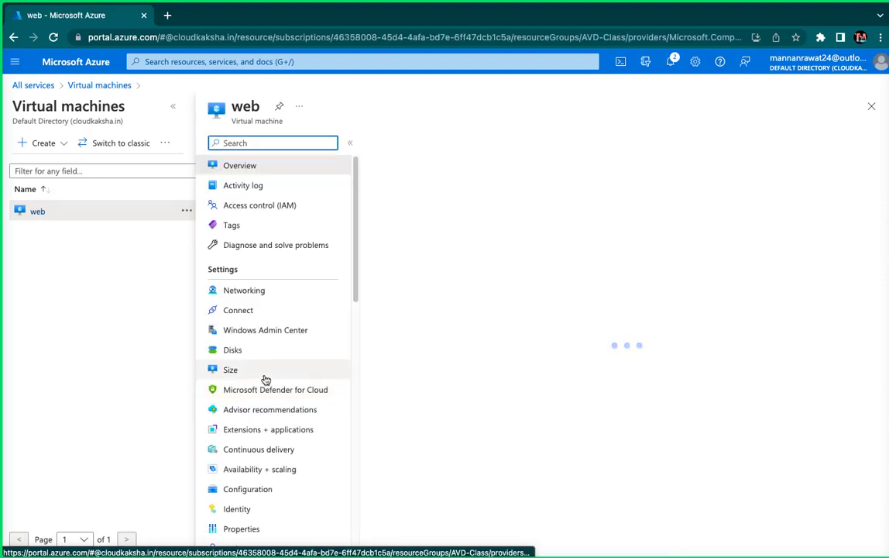
Step: View the web VM's Locks, then close its blade back to the list
click(287, 292)
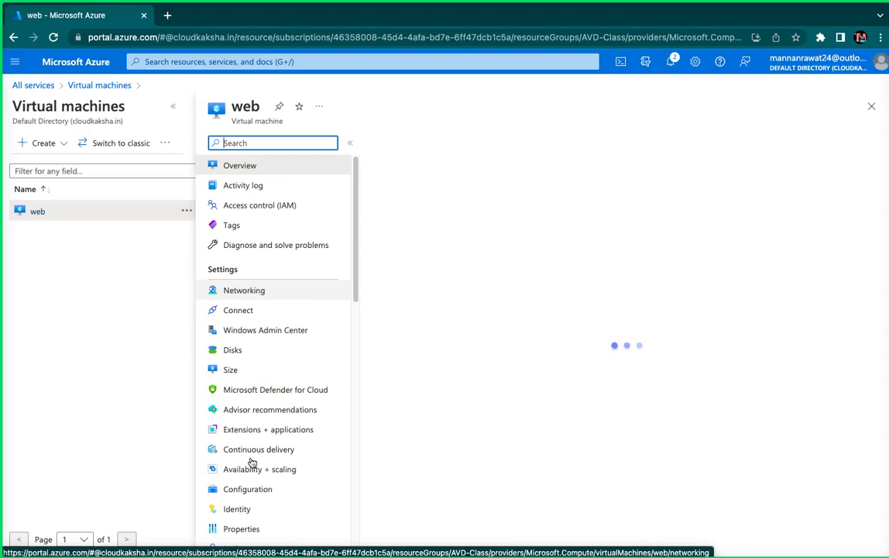
scroll(269, 411, down, 5)
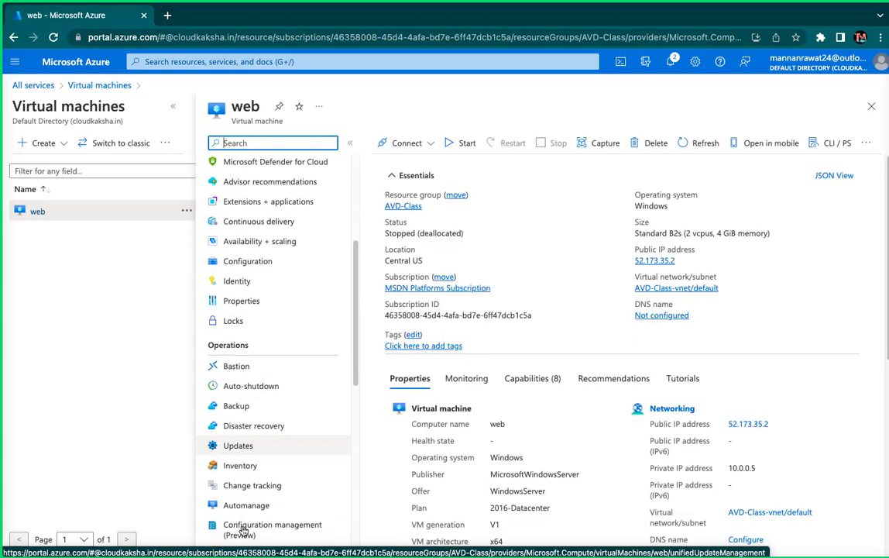
click(240, 323)
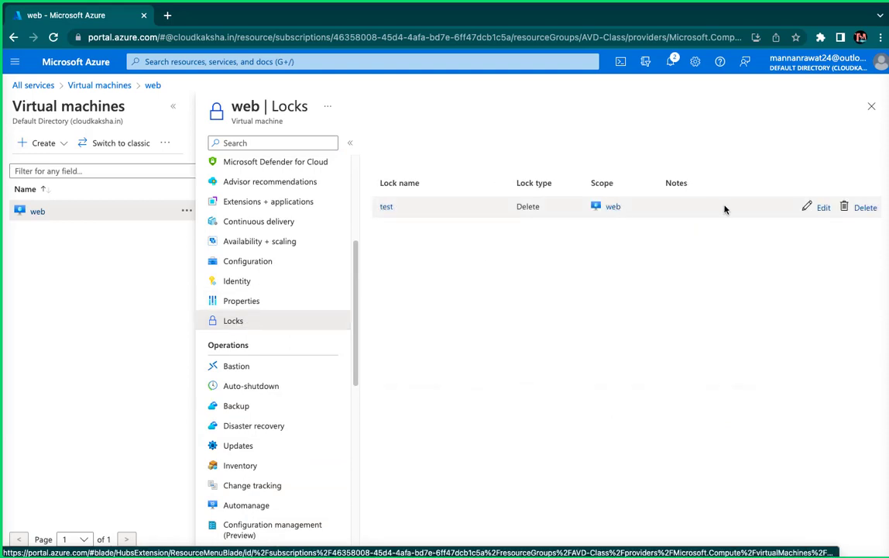
click(871, 106)
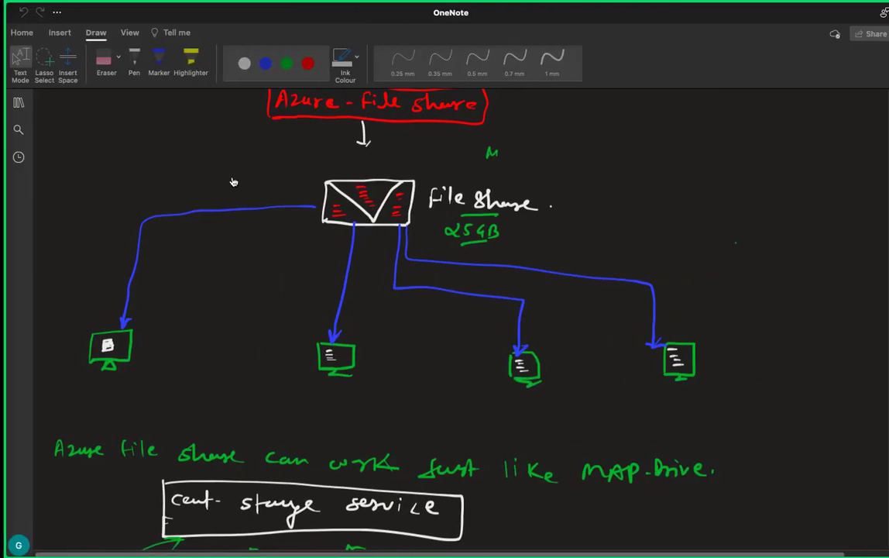
Step: Select the blue pen on OneNote's Draw tab
right_click(398, 351)
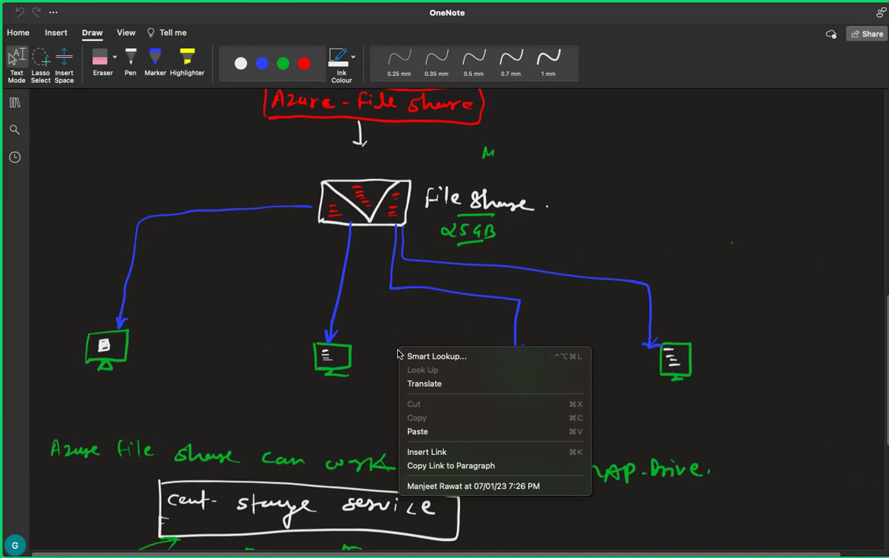
click(629, 208)
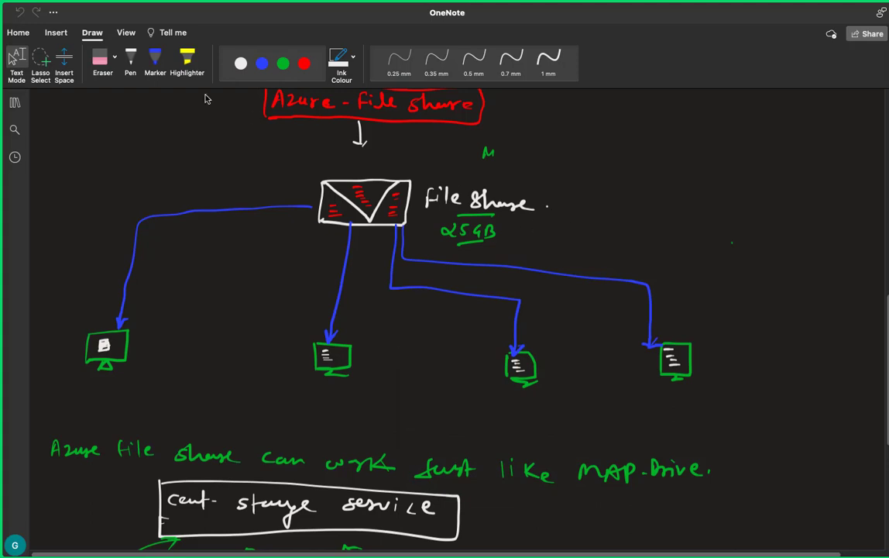
click(263, 64)
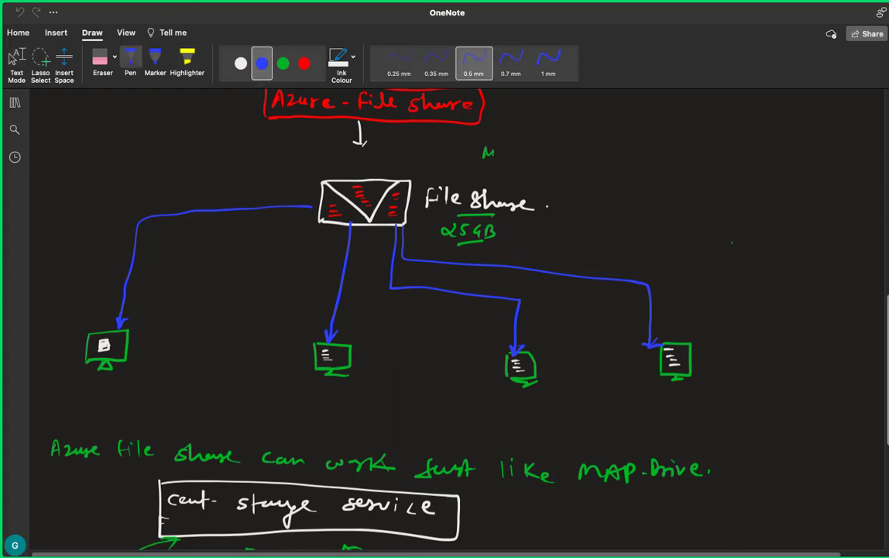
scroll(873, 367, down, 8)
scroll(873, 367, up, 10)
scroll(445, 310, down, 10)
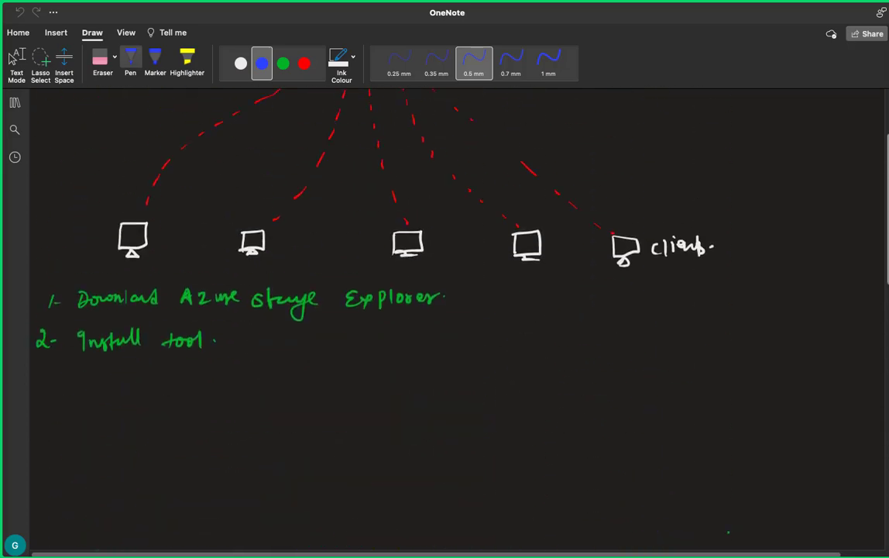
scroll(444, 310, up, 1)
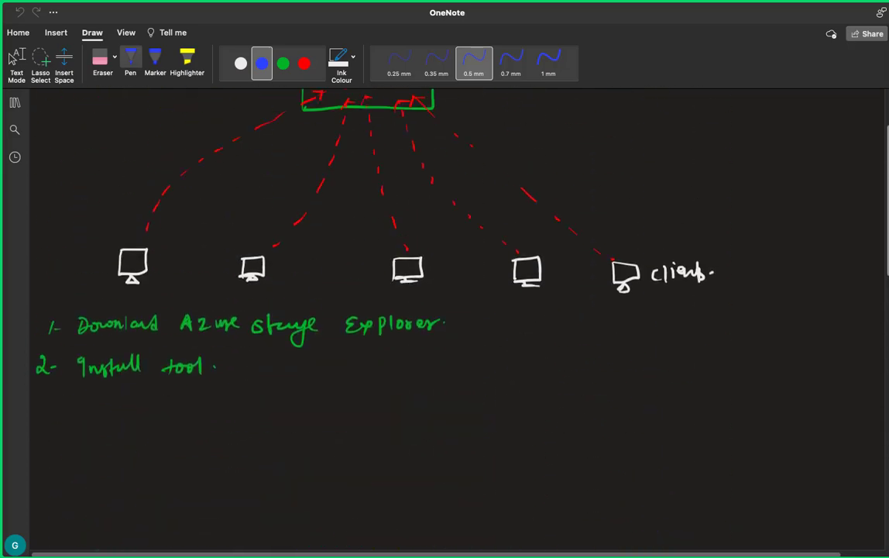
scroll(549, 232, up, 3)
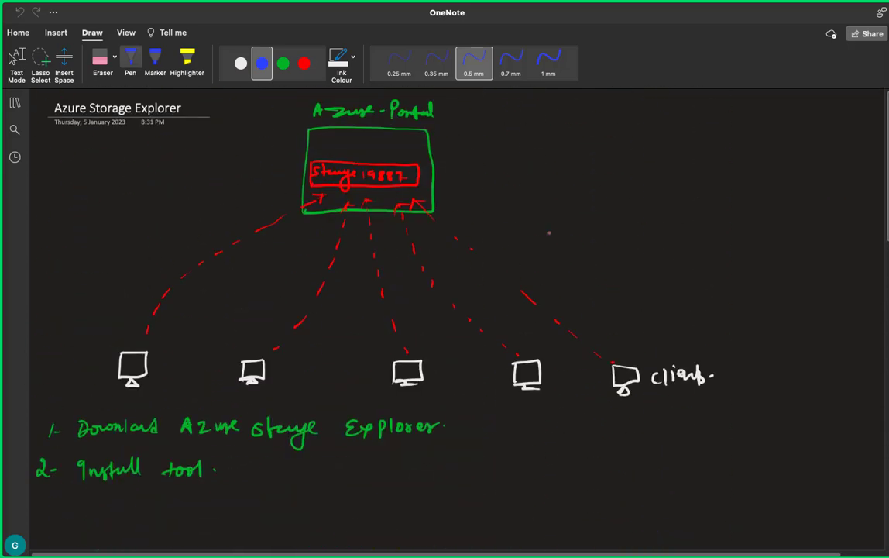
Step: Scribble blue over the screens of all five client monitors
mouse_move(121, 364)
mouse_down()
mouse_move(137, 365)
mouse_move(128, 367)
mouse_up()
mouse_move(244, 366)
mouse_down()
mouse_move(259, 364)
mouse_move(249, 373)
mouse_up()
mouse_move(403, 368)
mouse_down()
mouse_move(417, 369)
mouse_move(407, 375)
mouse_up()
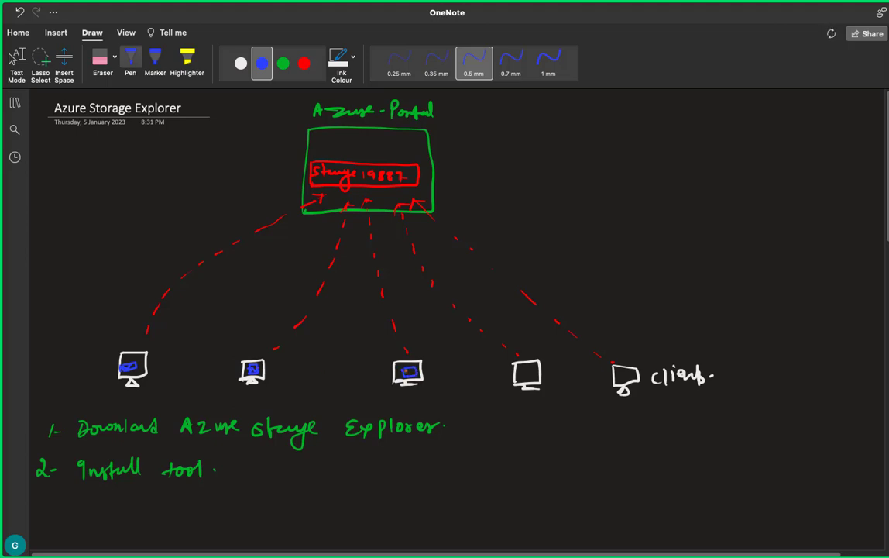
drag(520, 371, 535, 370)
drag(535, 371, 525, 378)
drag(619, 373, 633, 372)
drag(634, 372, 623, 380)
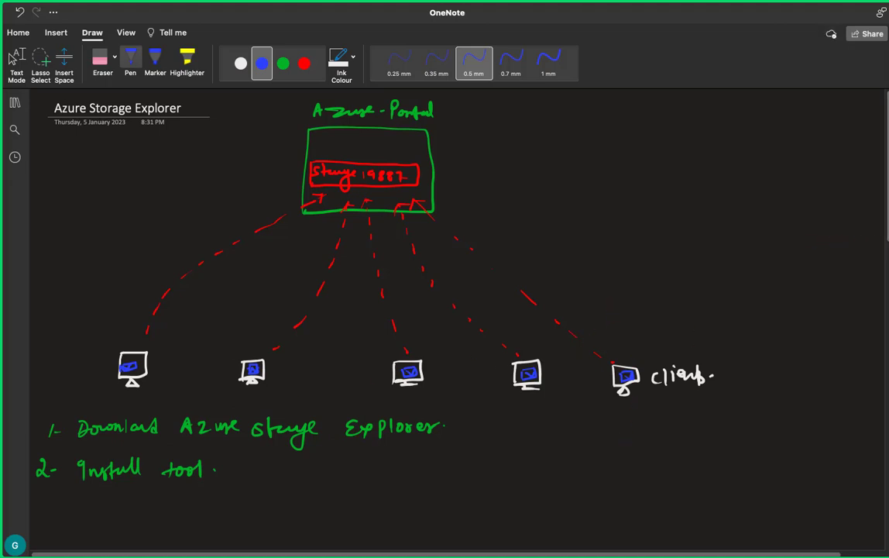
scroll(444, 310, down, 10)
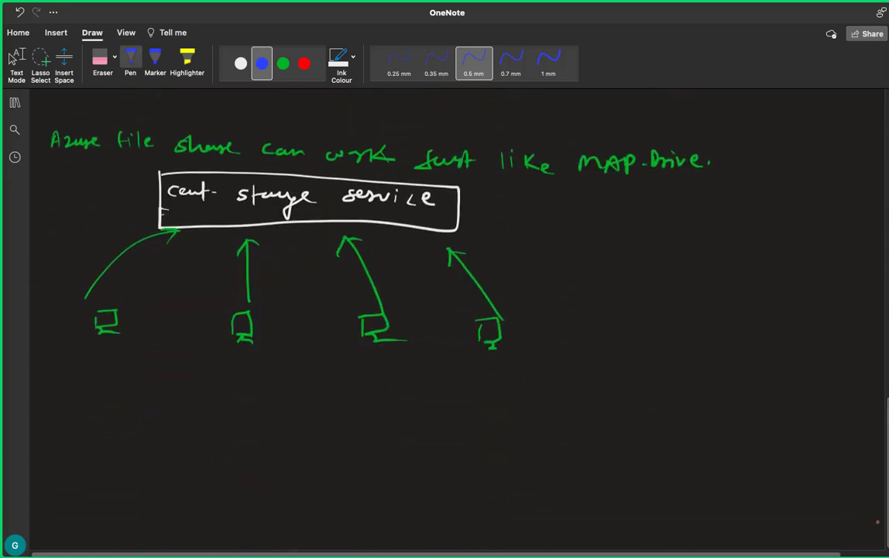
scroll(445, 310, down, 5)
scroll(444, 310, down, 5)
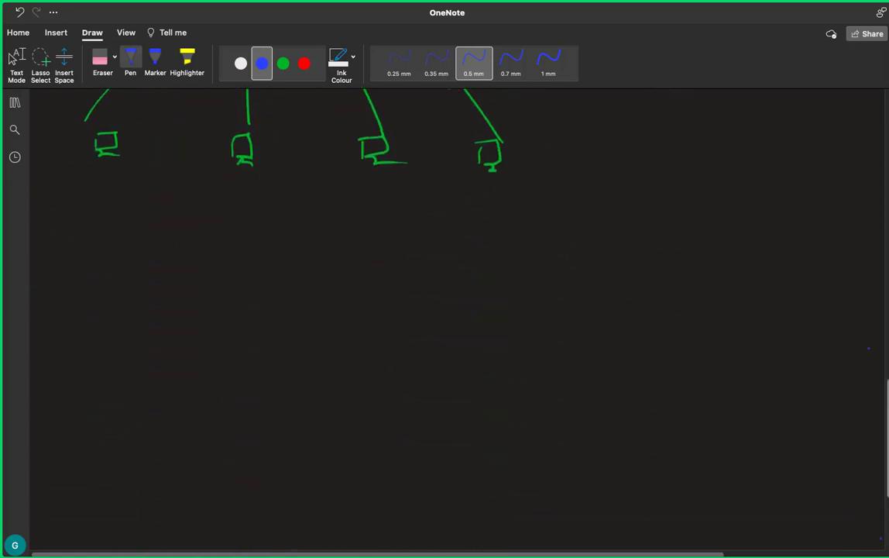
Step: Write 'Azure-A/c → Fileshare' in green and box Fileshare in red
click(280, 70)
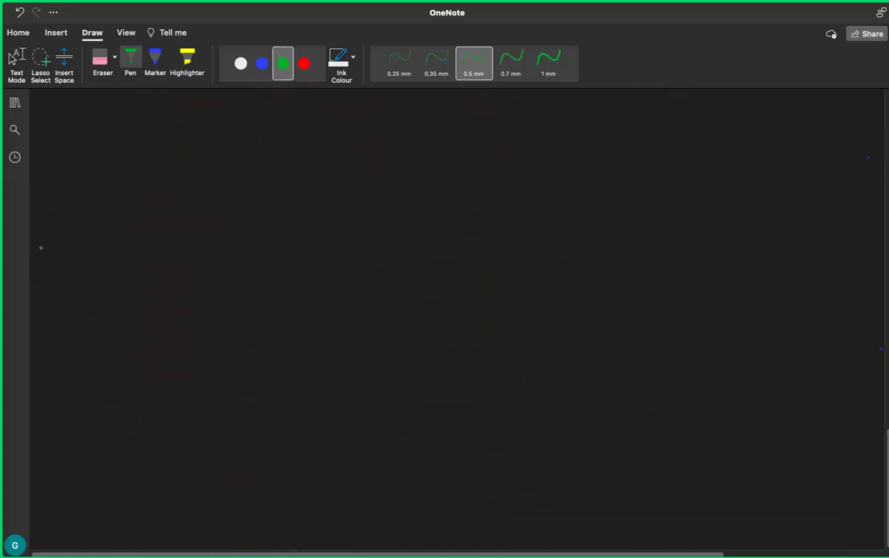
mouse_move(48, 254)
mouse_down()
mouse_move(54, 235)
mouse_move(62, 253)
mouse_move(96, 246)
mouse_move(146, 260)
mouse_move(144, 251)
mouse_move(154, 260)
mouse_move(255, 250)
mouse_up()
click(80, 249)
click(119, 251)
click(304, 62)
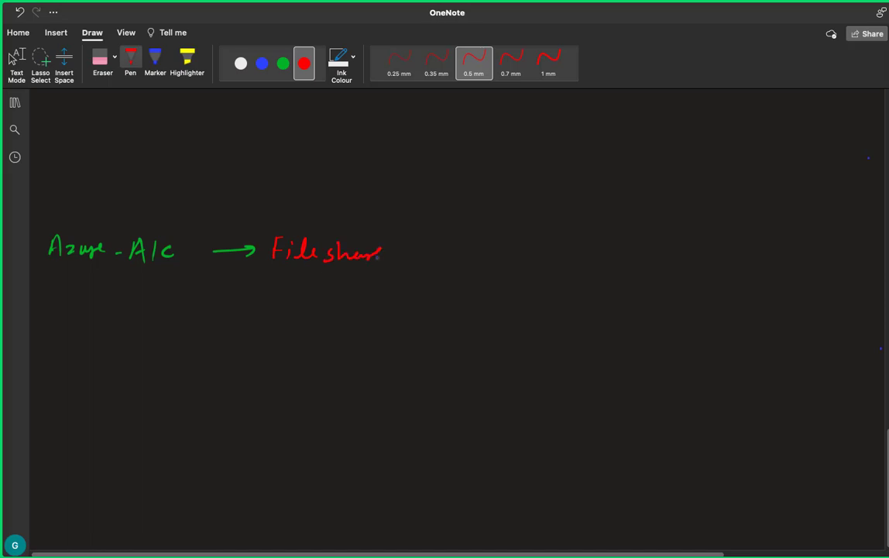
mouse_move(265, 273)
mouse_down()
mouse_move(265, 232)
mouse_move(381, 231)
mouse_move(364, 277)
mouse_move(274, 277)
mouse_up()
Step: Draw three white monitors with arrows from Fileshare to each
click(241, 64)
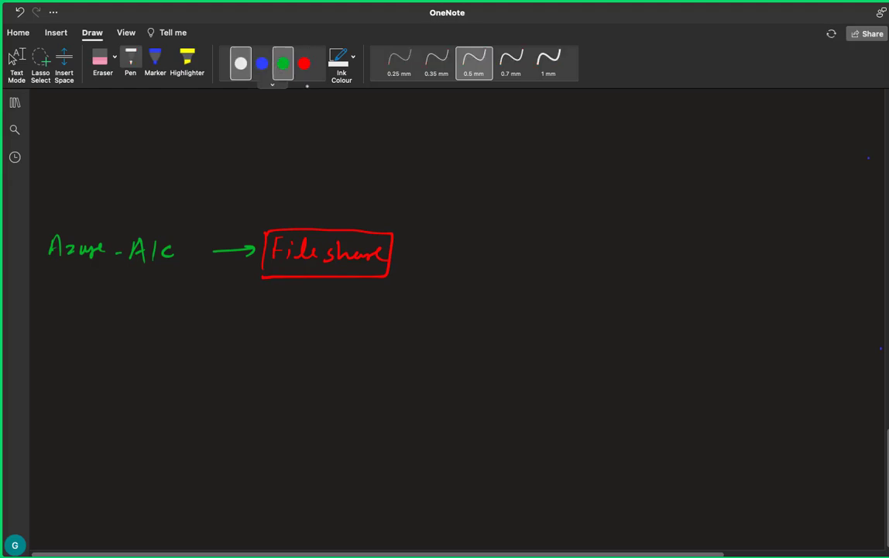
mouse_move(598, 159)
mouse_down()
mouse_move(628, 135)
mouse_move(599, 160)
mouse_up()
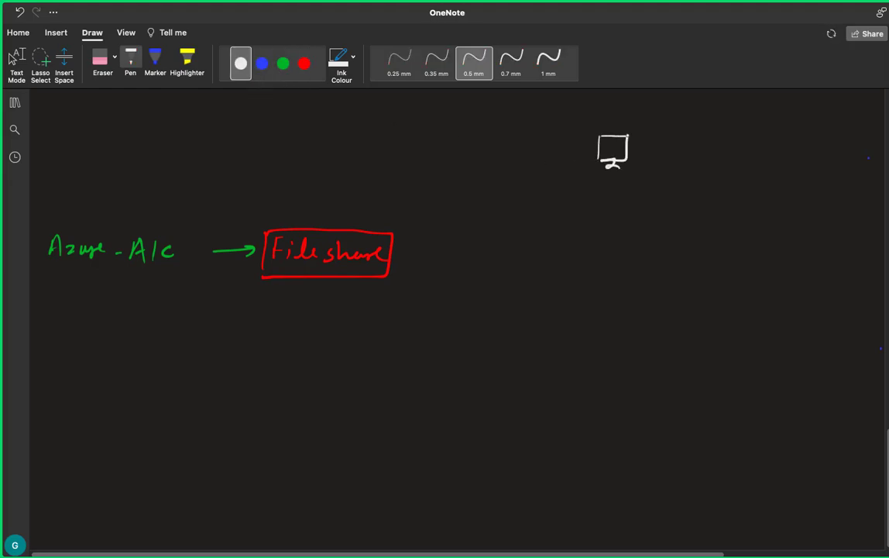
mouse_move(597, 281)
mouse_down()
mouse_move(597, 258)
mouse_move(625, 258)
mouse_move(598, 282)
mouse_move(604, 288)
mouse_up()
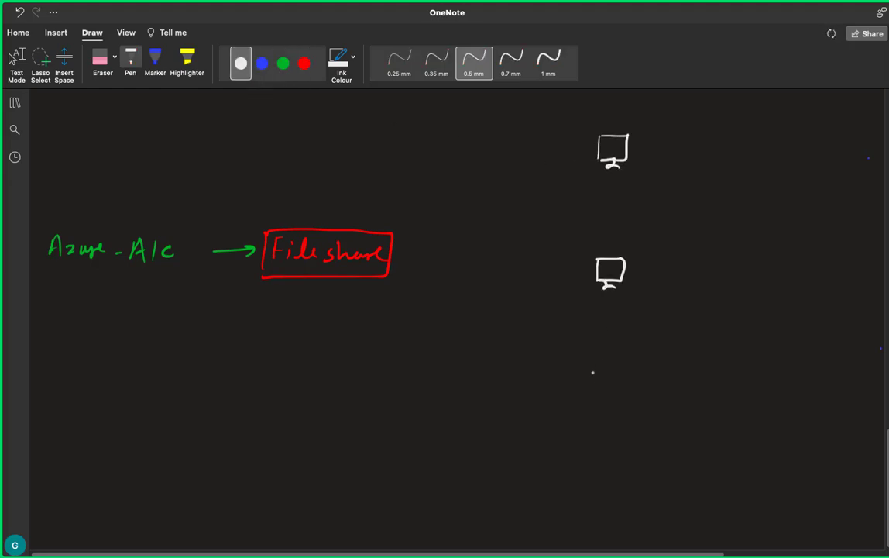
mouse_move(591, 395)
mouse_down()
mouse_move(606, 364)
mouse_move(593, 397)
mouse_up()
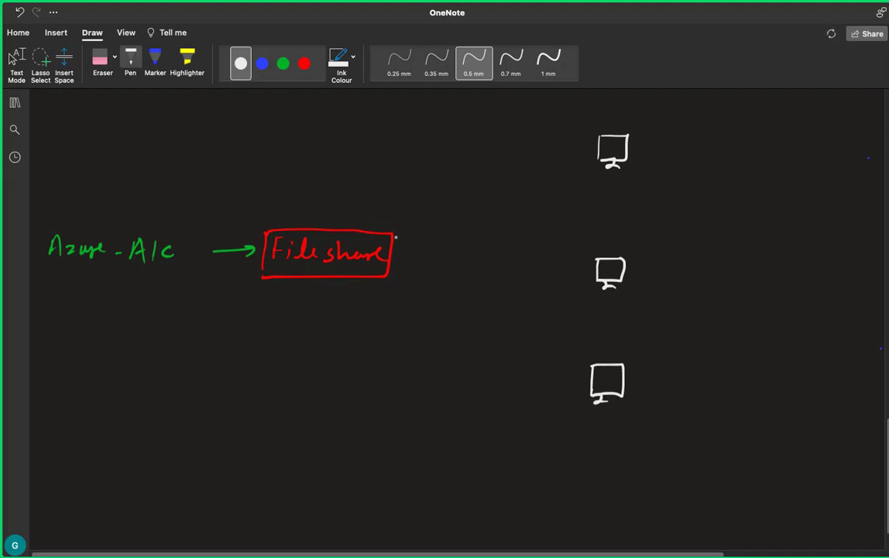
drag(393, 234, 591, 161)
drag(396, 254, 593, 266)
drag(581, 262, 576, 269)
drag(393, 268, 593, 360)
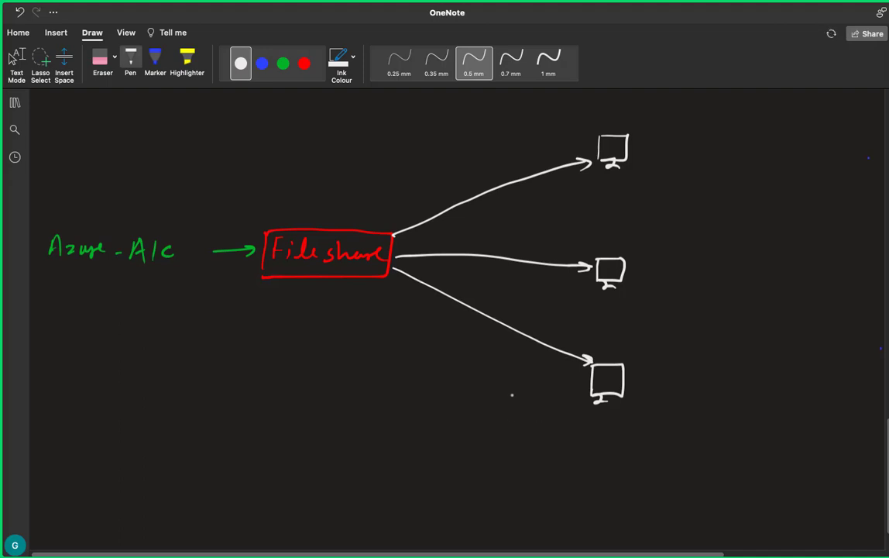
Step: In green, add a down arrow, the 1GB–5TB size range, and marks beside the monitors
click(283, 62)
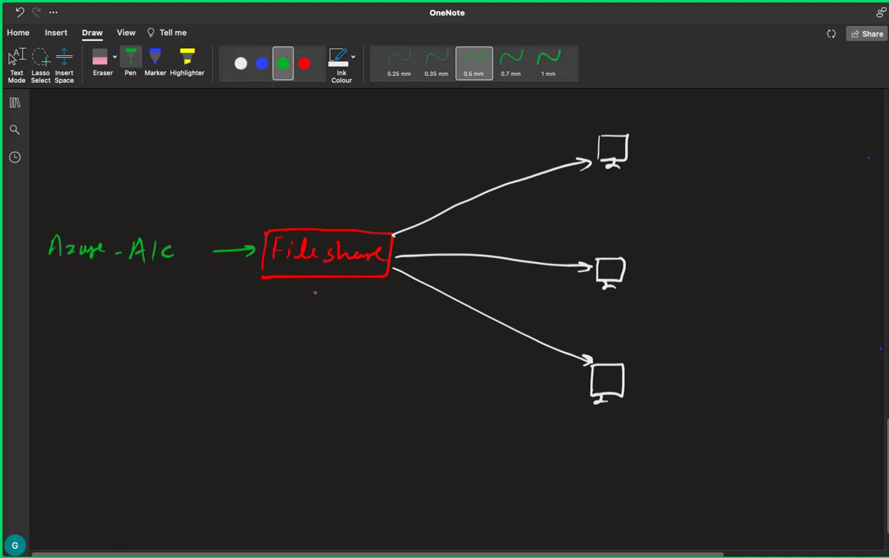
drag(315, 285, 313, 308)
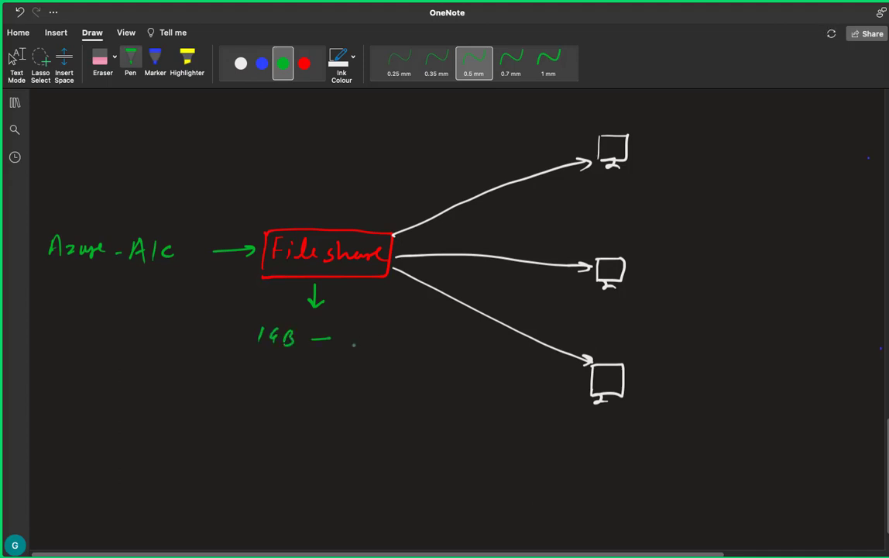
drag(356, 331, 370, 330)
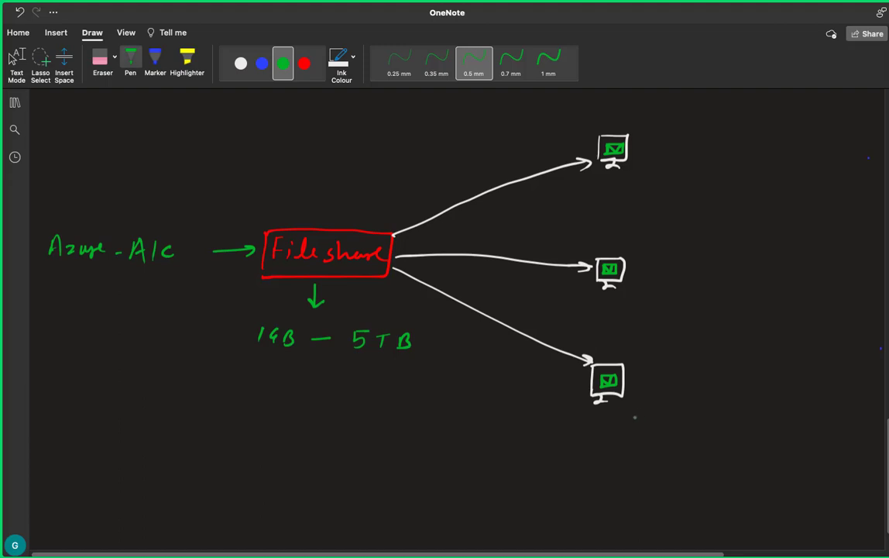
mouse_move(639, 417)
mouse_down()
mouse_move(639, 379)
mouse_move(630, 383)
mouse_up()
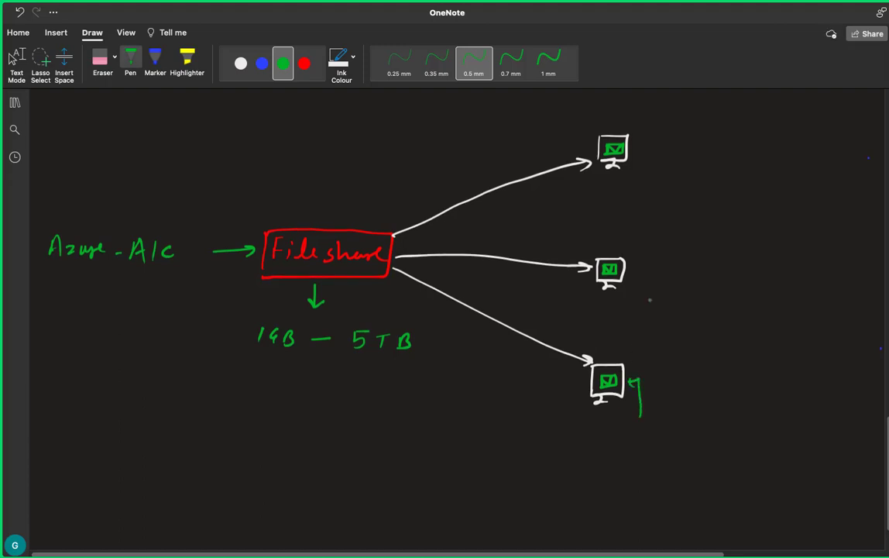
mouse_move(641, 285)
mouse_down()
mouse_move(641, 268)
mouse_move(632, 270)
mouse_up()
mouse_move(630, 181)
mouse_down()
mouse_move(646, 157)
mouse_move(633, 144)
mouse_move(632, 152)
mouse_up()
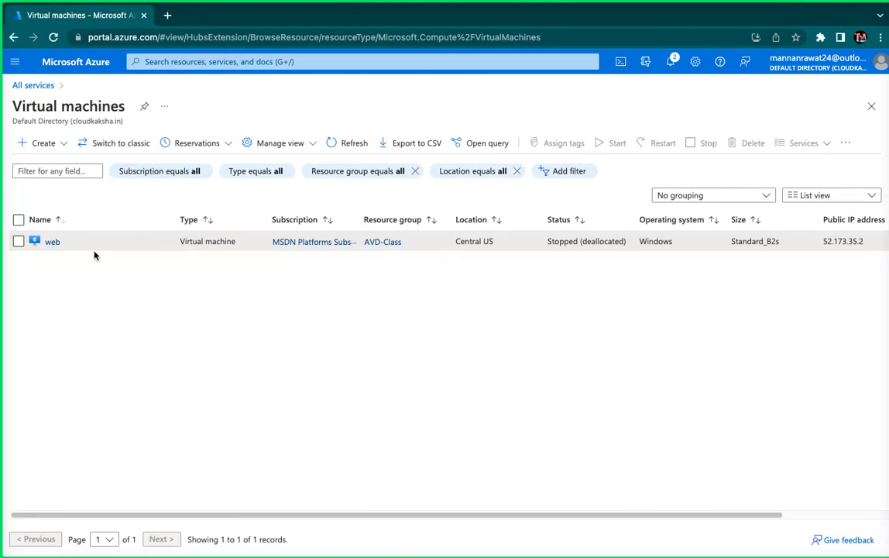
Step: Open the Azure home page in a new tab, sign in, and dismiss the credit notifications
right_click(68, 67)
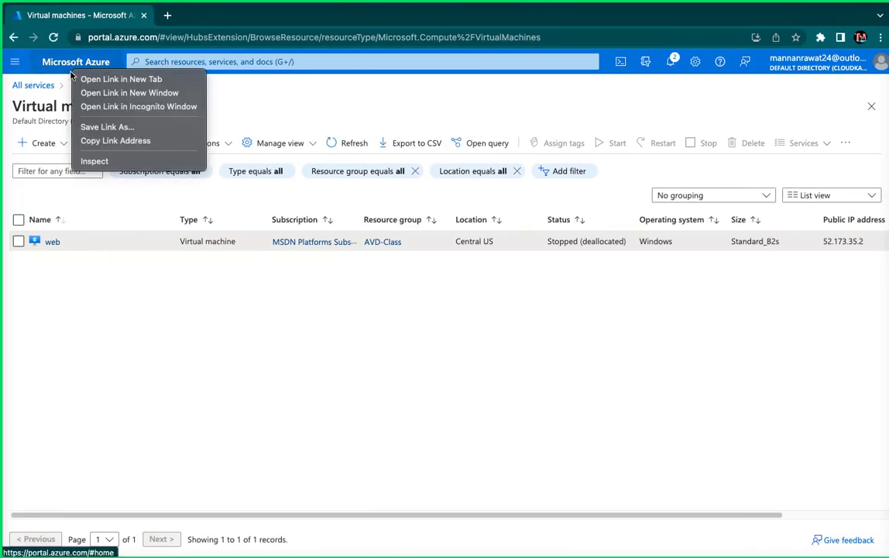
click(115, 80)
click(183, 15)
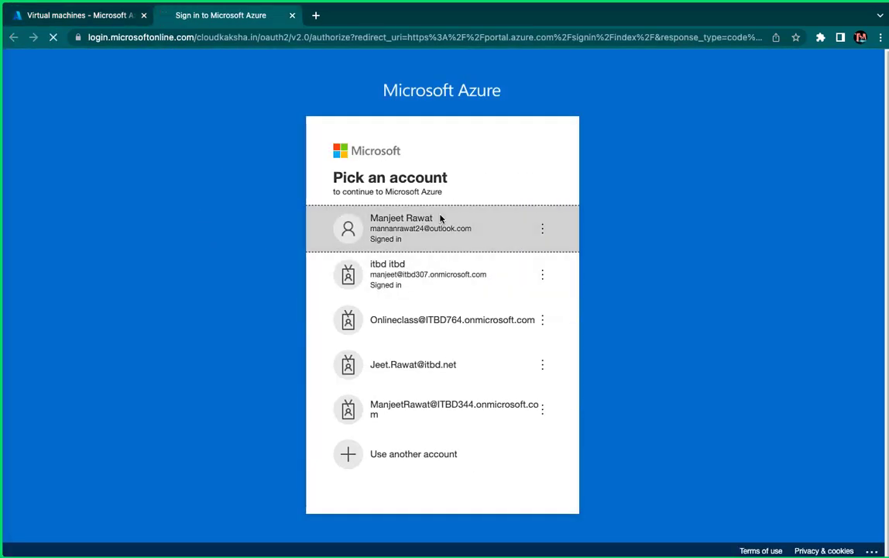
click(440, 219)
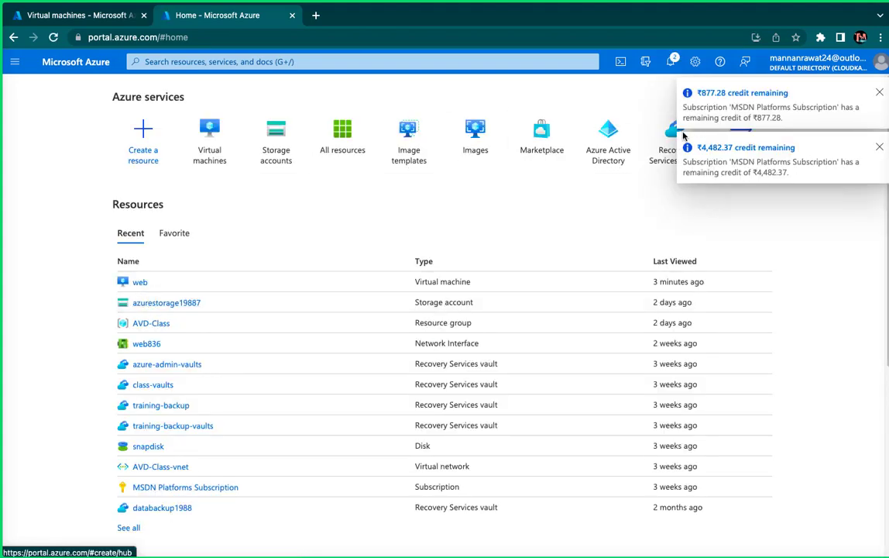
click(879, 92)
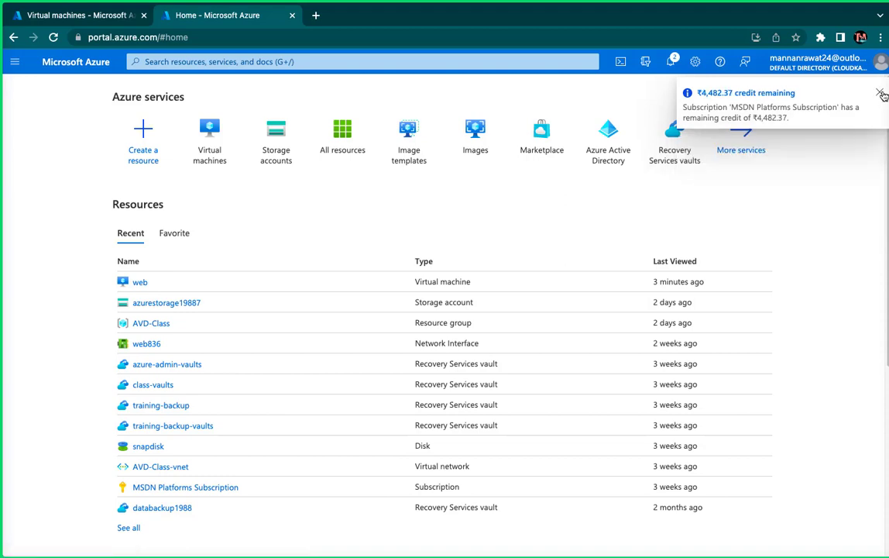
click(880, 93)
Step: Go to All services > Storage > Storage accounts
click(744, 141)
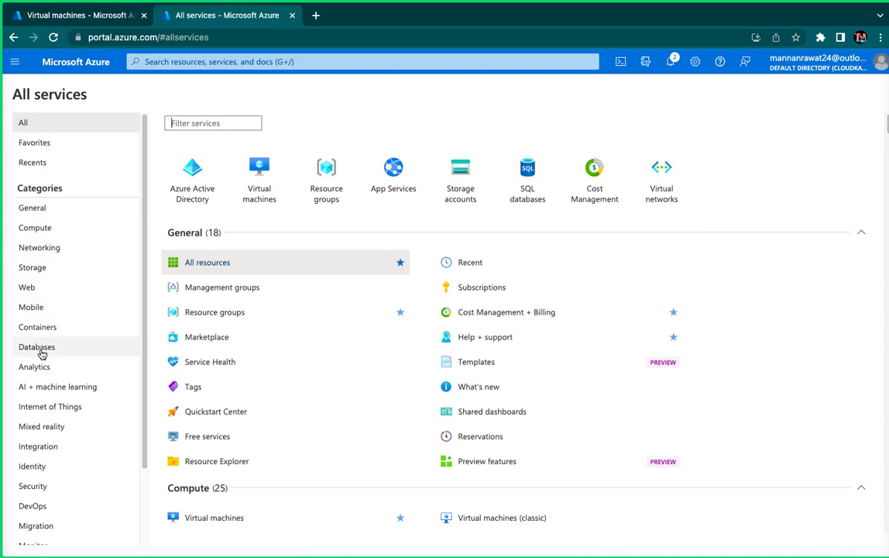
click(38, 271)
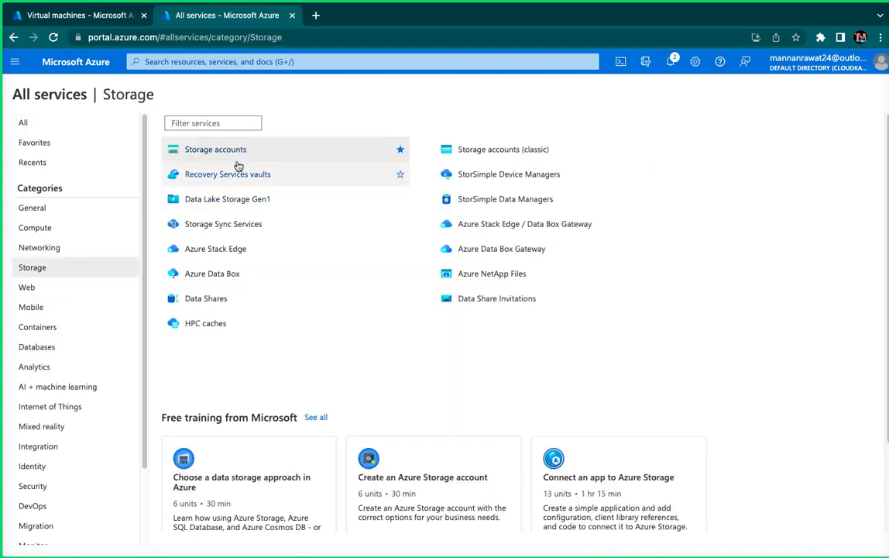
click(234, 160)
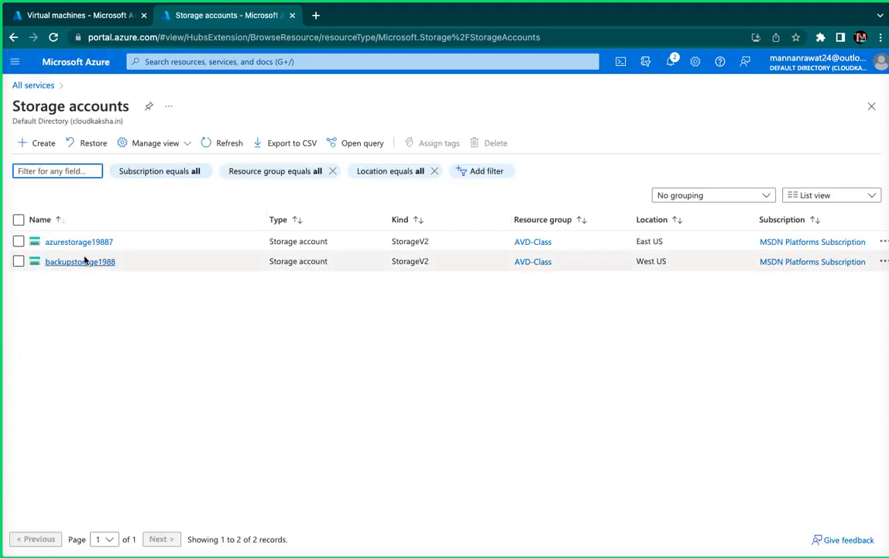
Step: Open the File shares page of the azurestorage19887 storage account
click(79, 242)
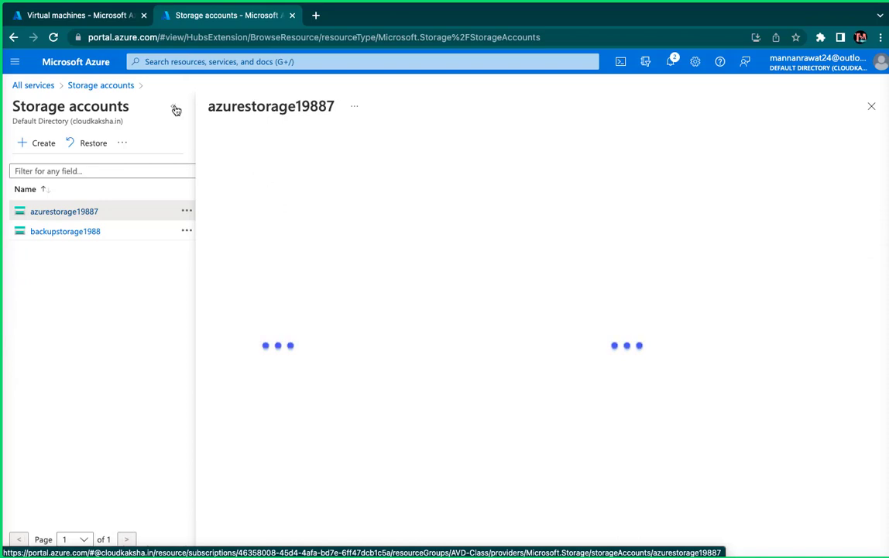
click(59, 331)
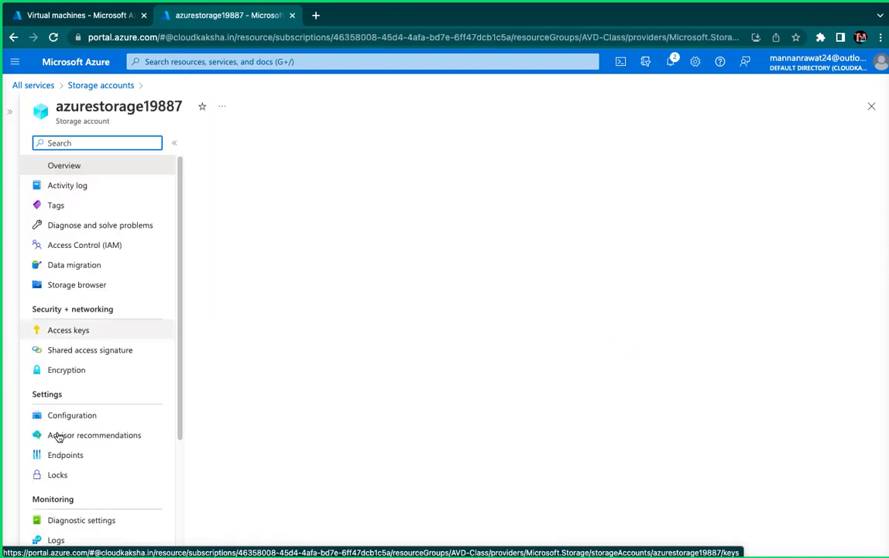
click(59, 437)
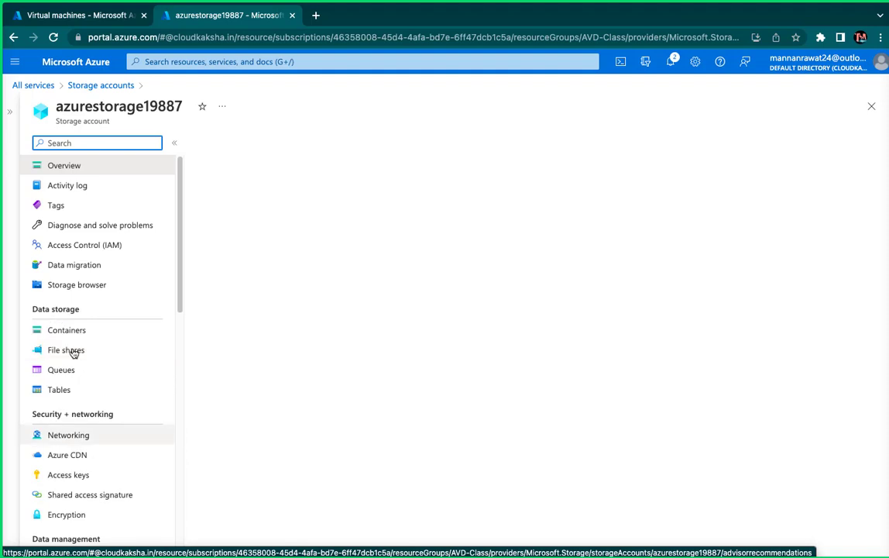
click(72, 351)
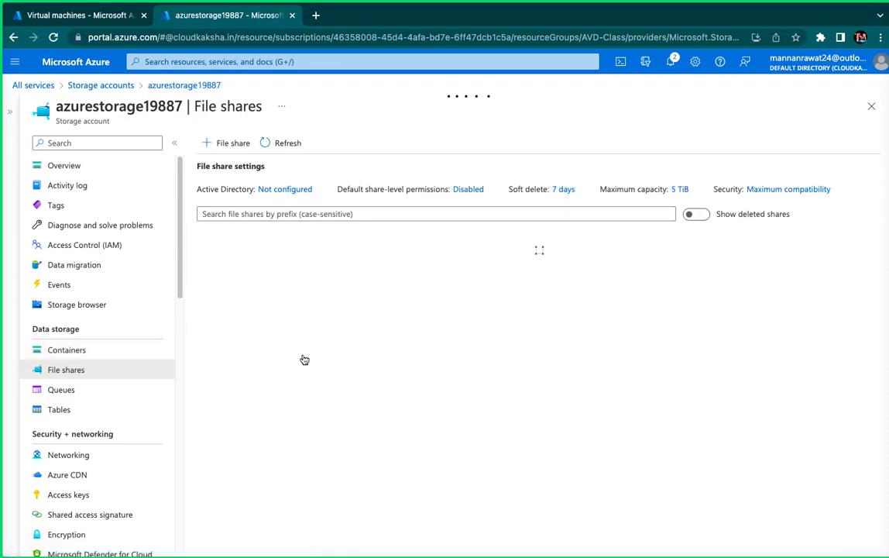
Step: Create a file share named 'share' with the Transaction optimized tier
click(236, 144)
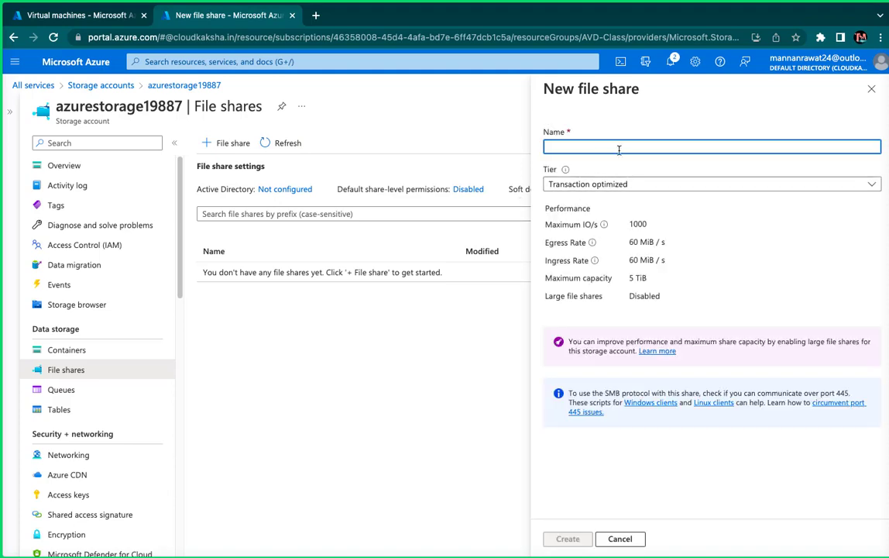
text(share)
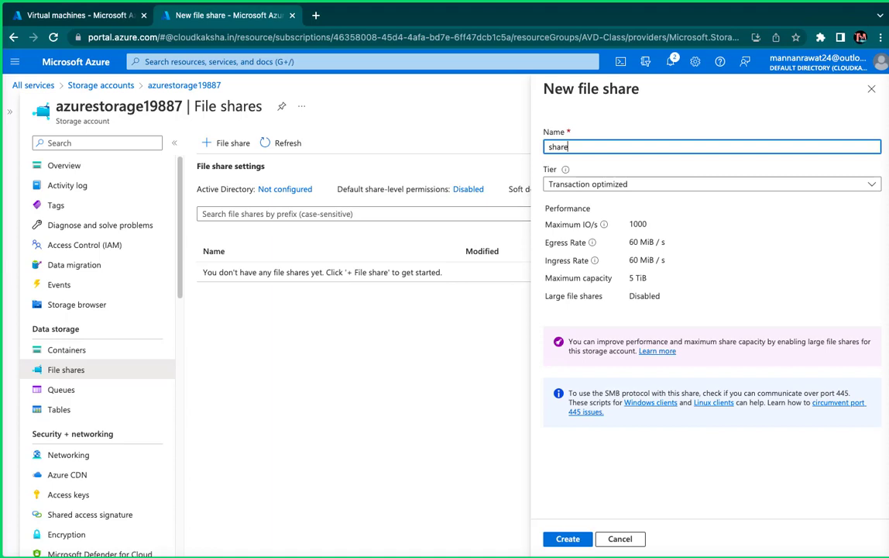
click(686, 120)
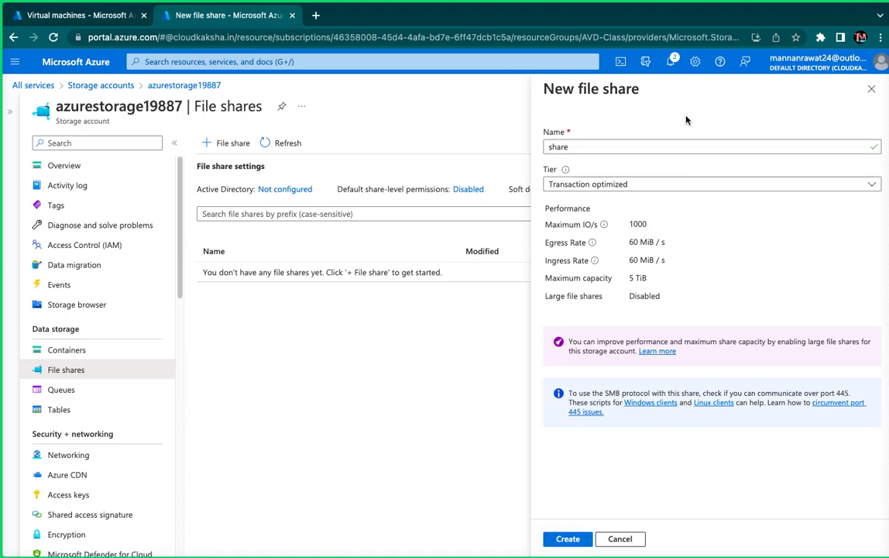
click(569, 539)
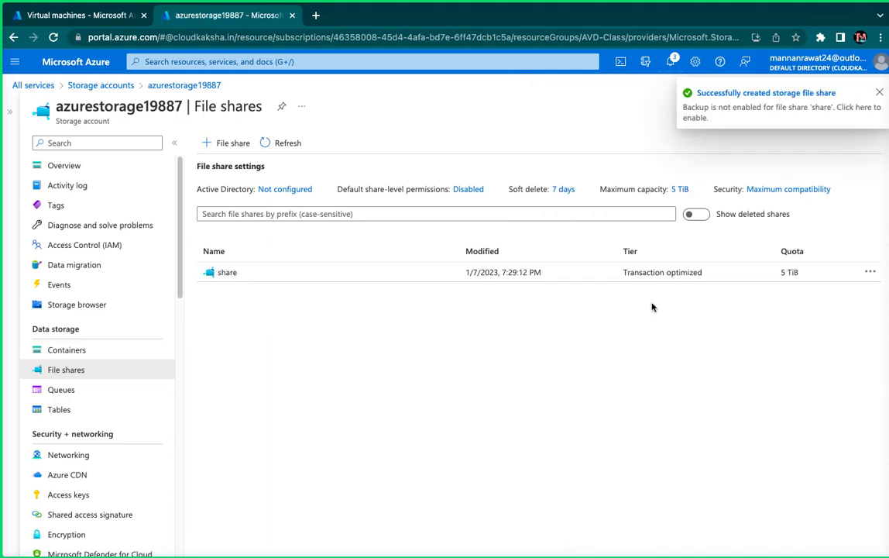
Step: Edit the share's quota from 5 TiB down to 5 GiB and dismiss the confirmation
click(870, 273)
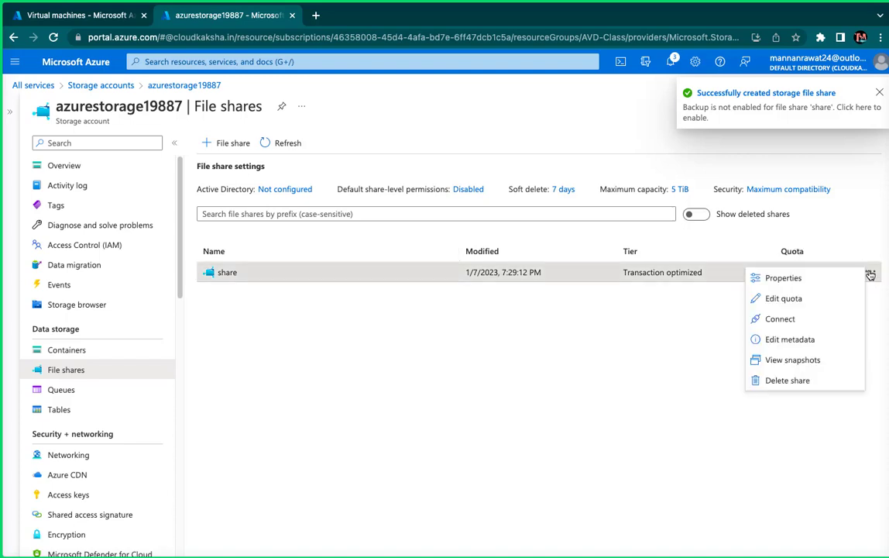
click(791, 302)
key(BackSpace)
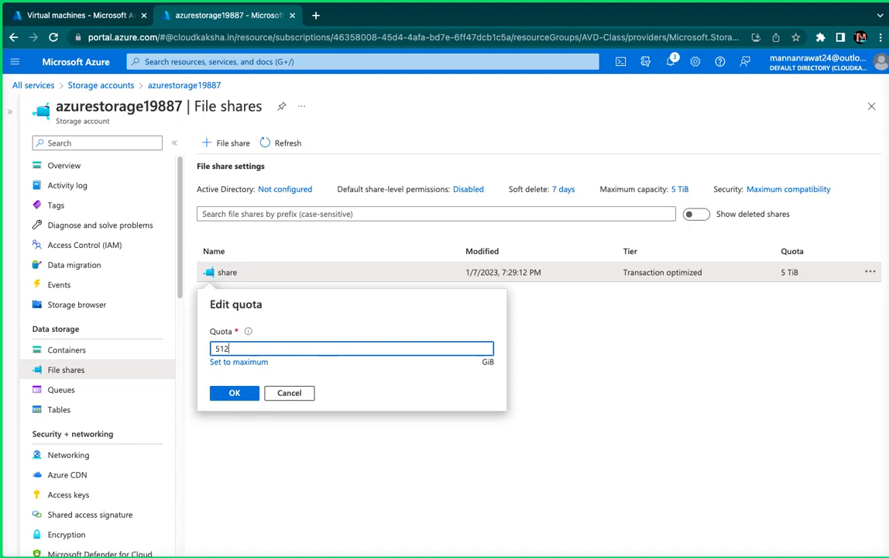
click(234, 392)
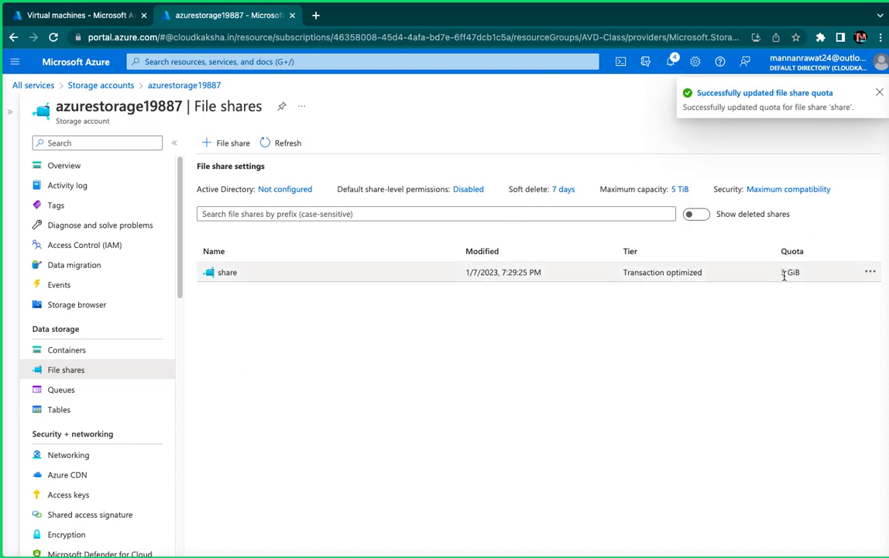
click(879, 93)
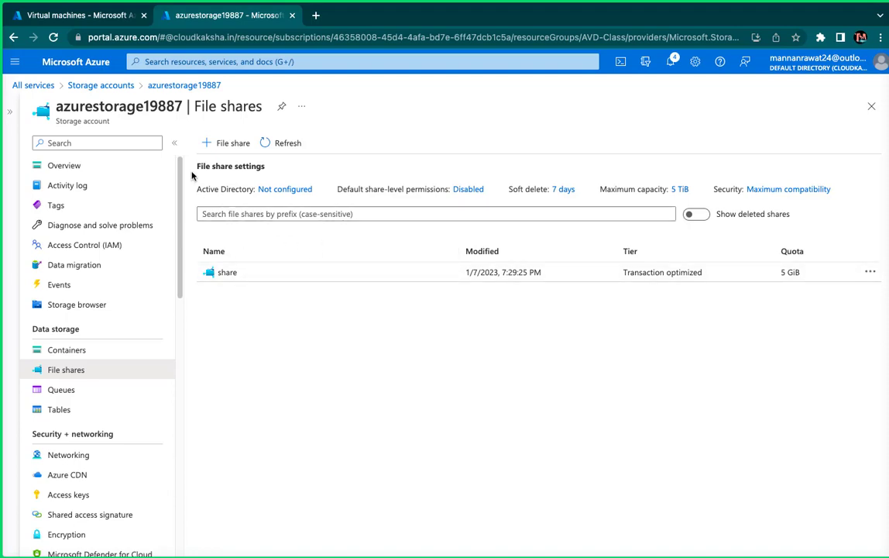
Step: Open the web VM, try Start twice, and dismiss both failed-start notifications
click(93, 21)
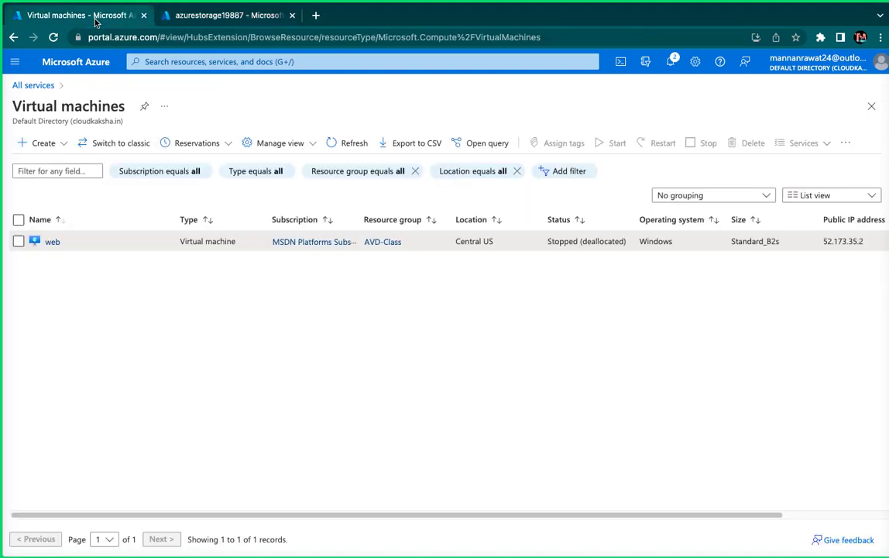
click(52, 242)
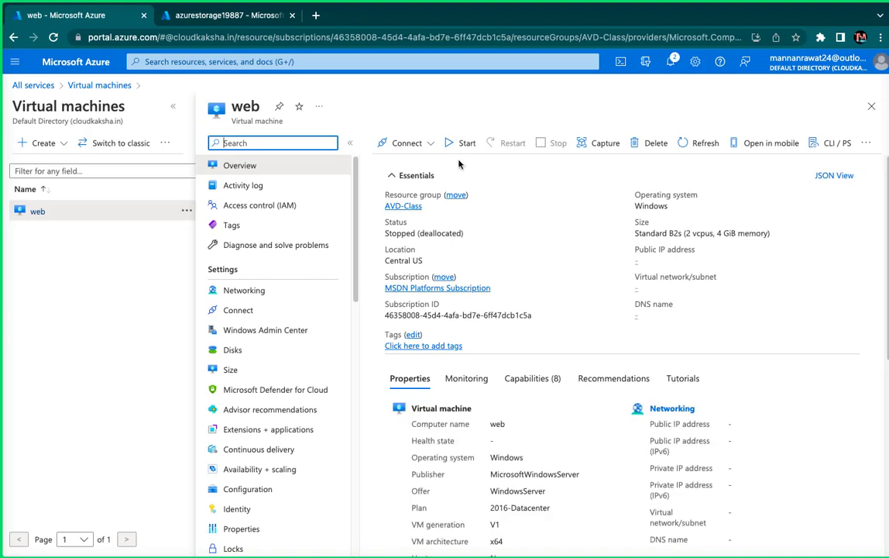
click(463, 152)
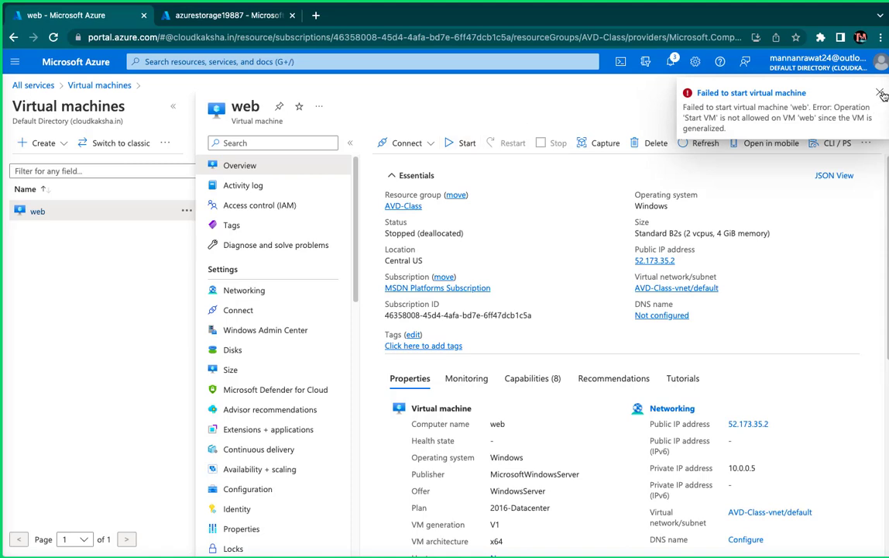
click(467, 144)
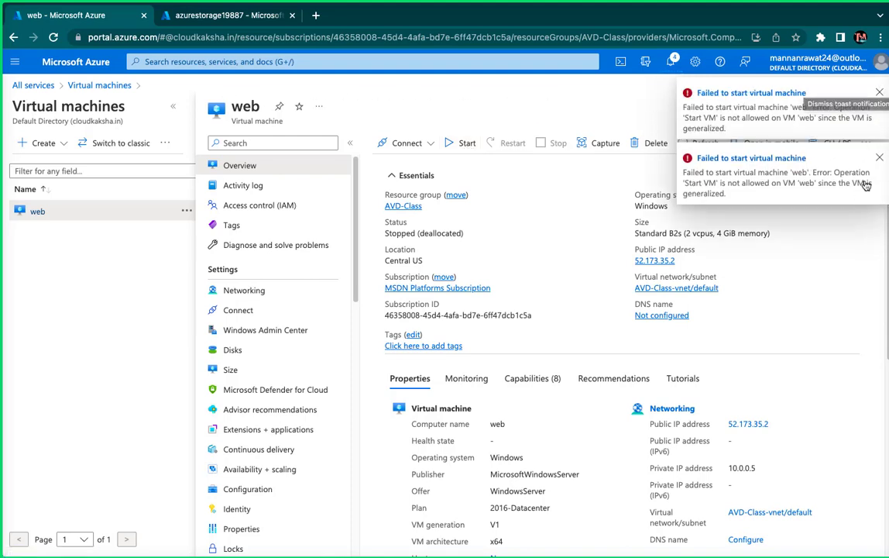
click(881, 92)
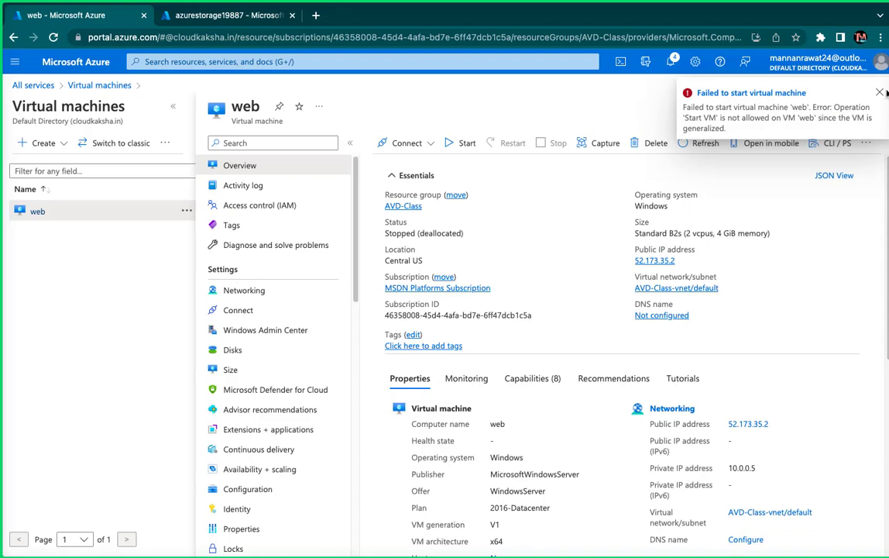
click(880, 92)
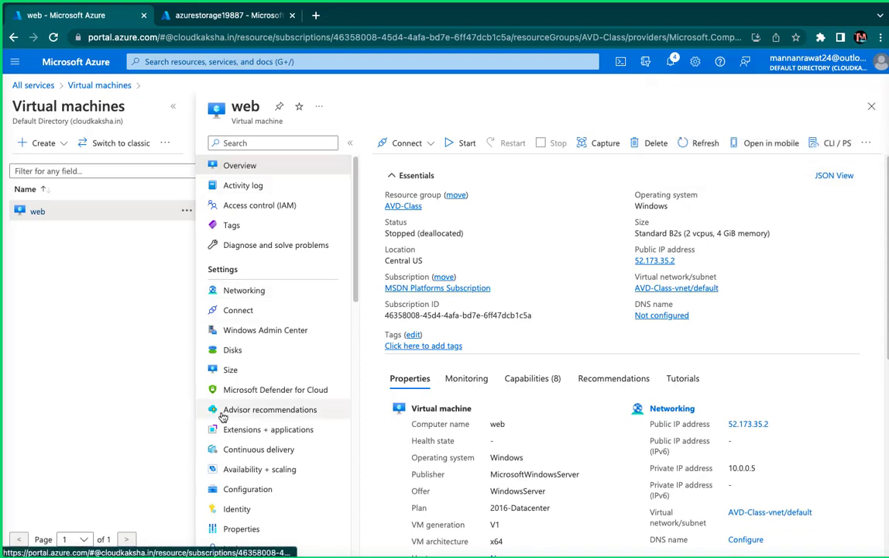
Step: Check the web VM's Locks page, which shows no locks, then return to Overview
scroll(222, 417, down, 10)
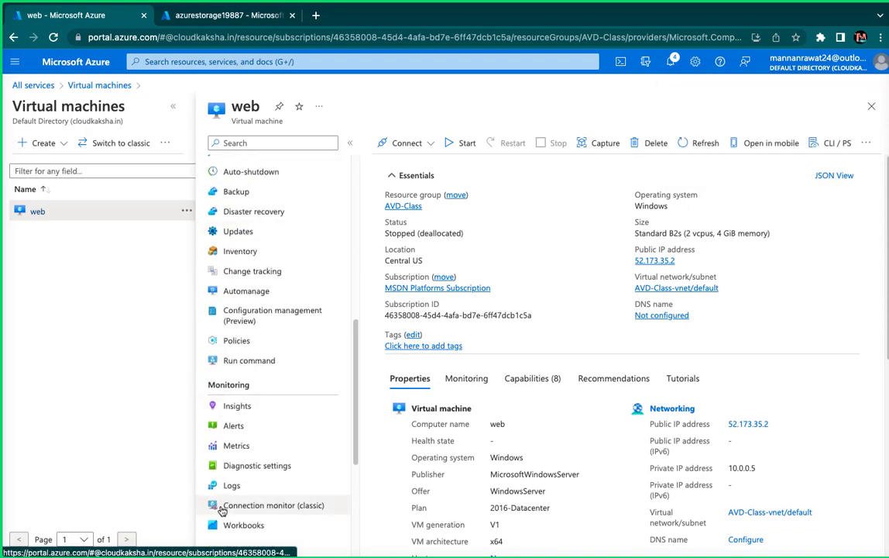
scroll(222, 510, down, 5)
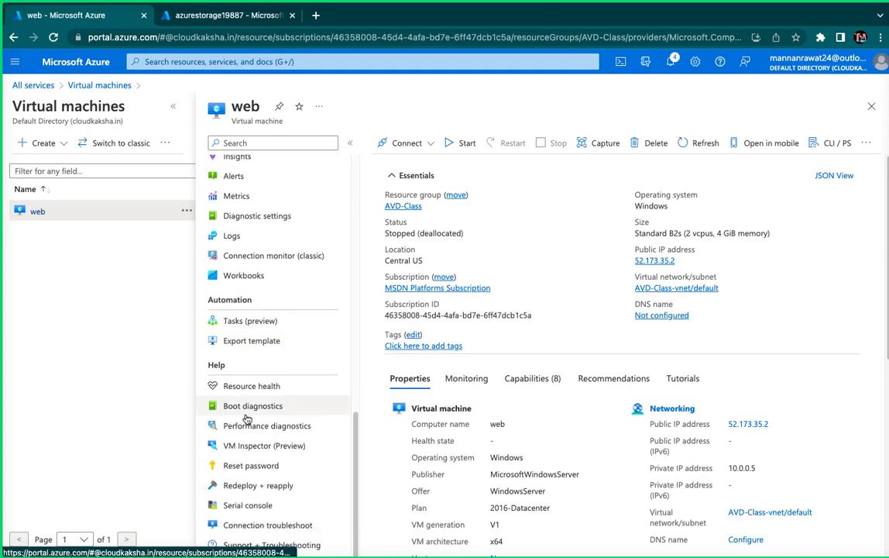
scroll(254, 427, up, 5)
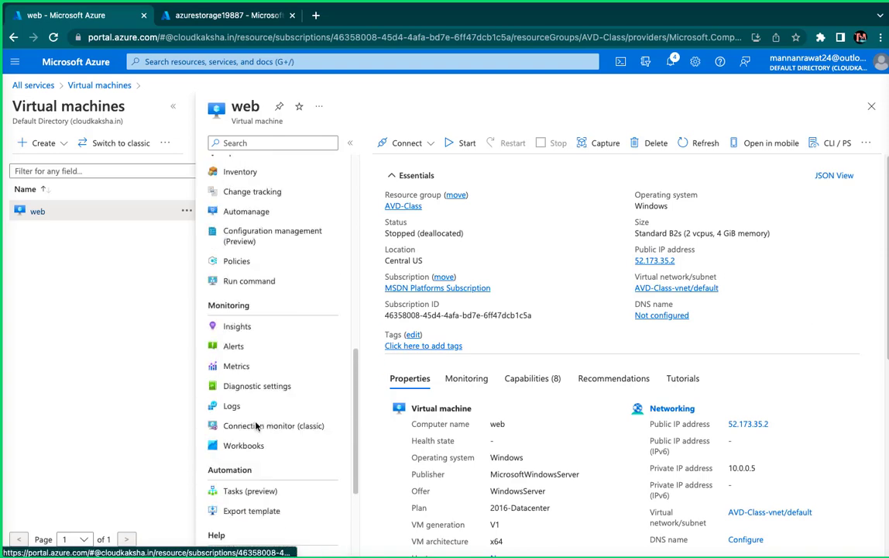
scroll(255, 425, up, 5)
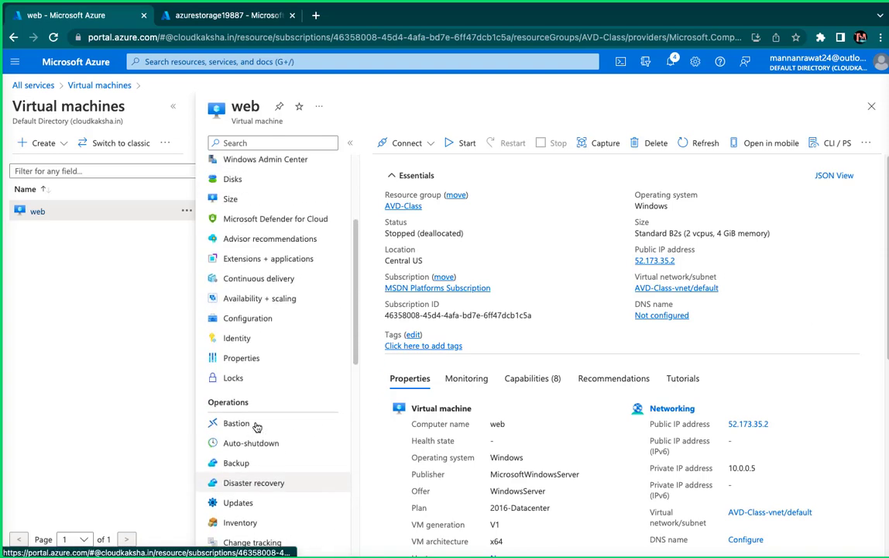
click(234, 378)
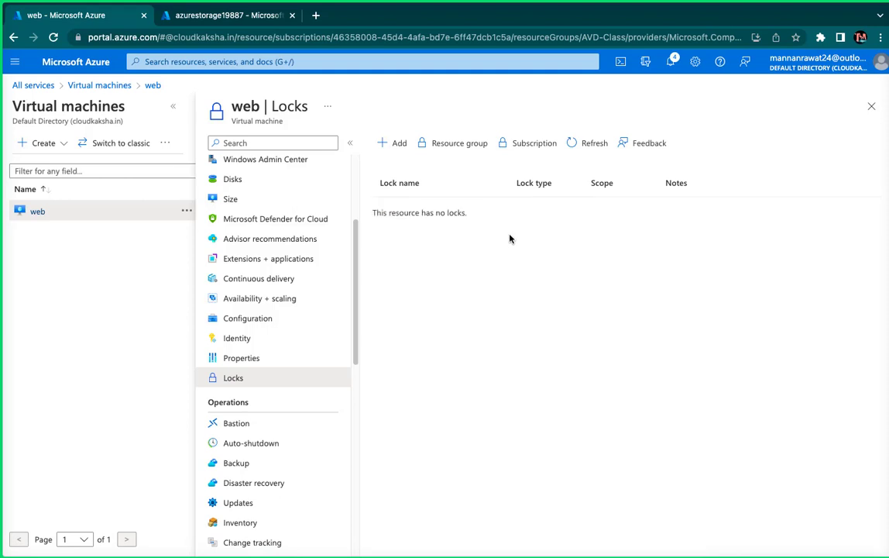
scroll(263, 279, up, 3)
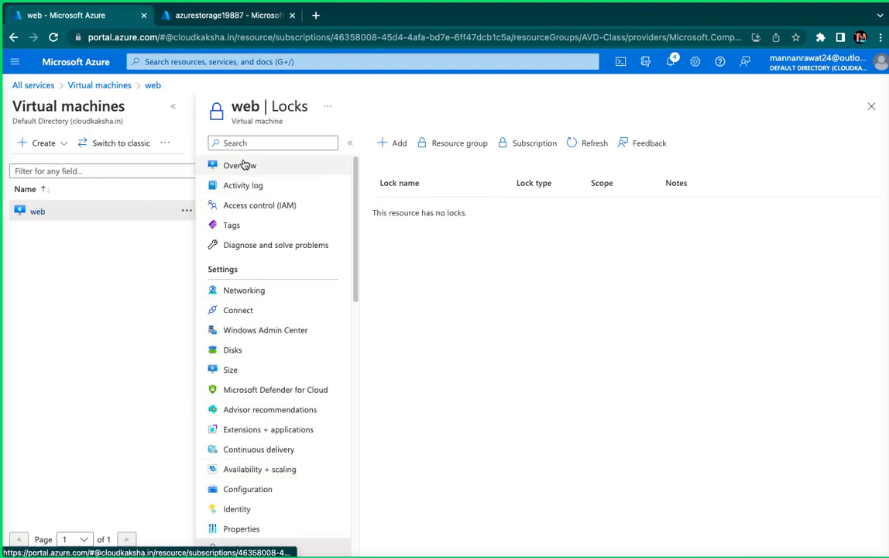
click(245, 165)
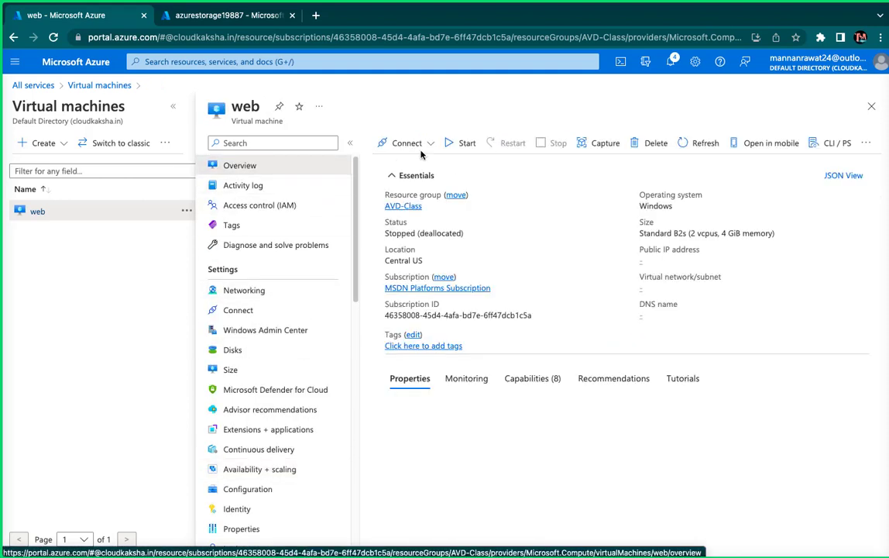
Step: Force-delete the web VM with acknowledgement, then return to the portal home and Virtual machines
click(658, 145)
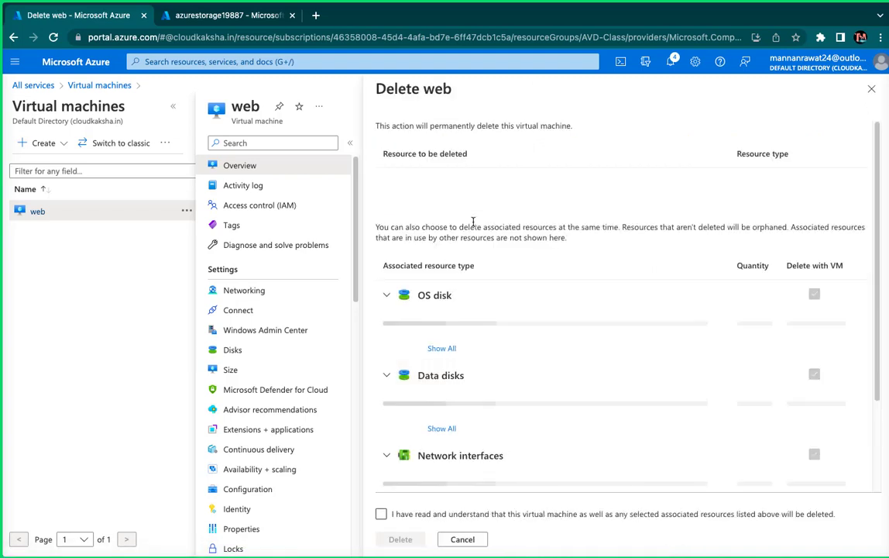
click(381, 514)
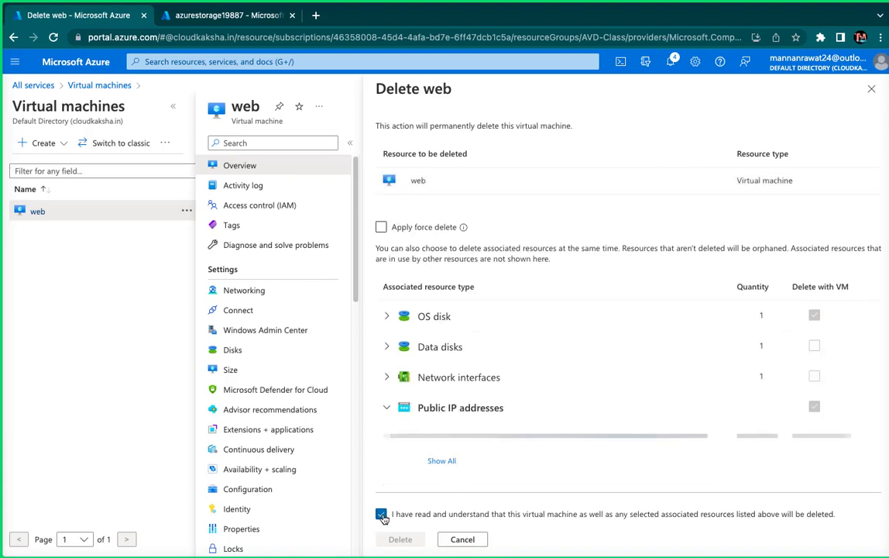
click(381, 227)
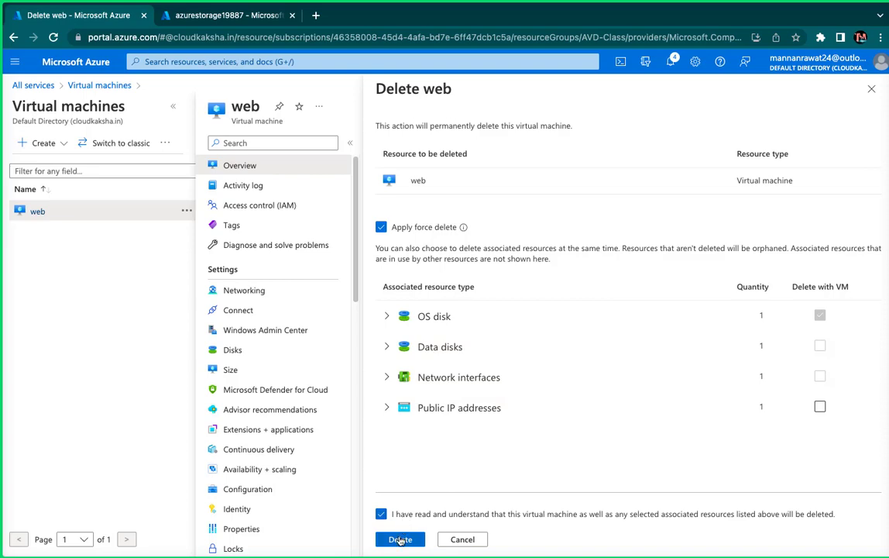
click(398, 539)
click(96, 65)
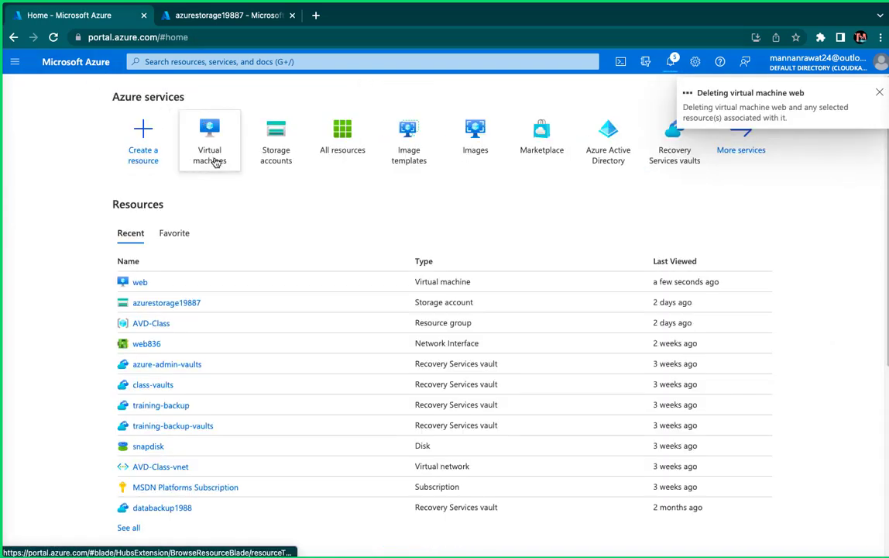
click(213, 157)
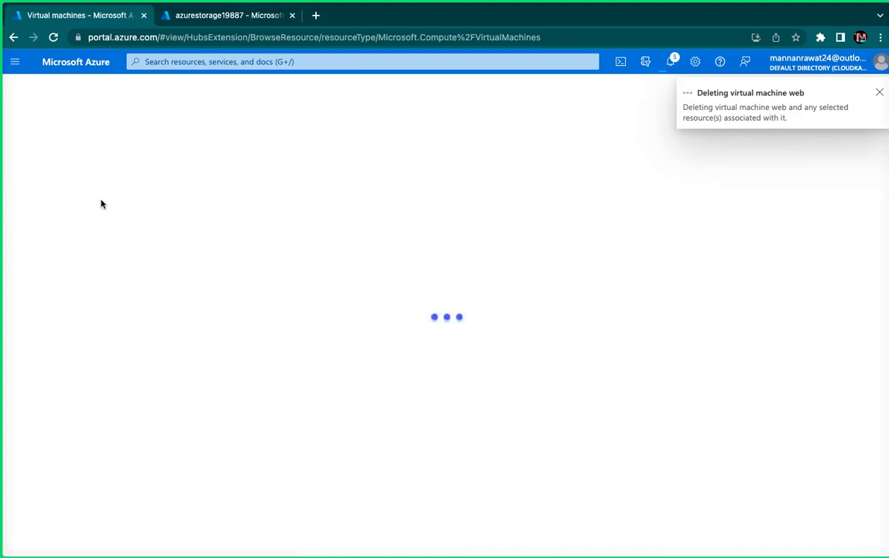
Step: Start an Azure virtual machine, check the storage account overview, then return to the Basics form
click(56, 146)
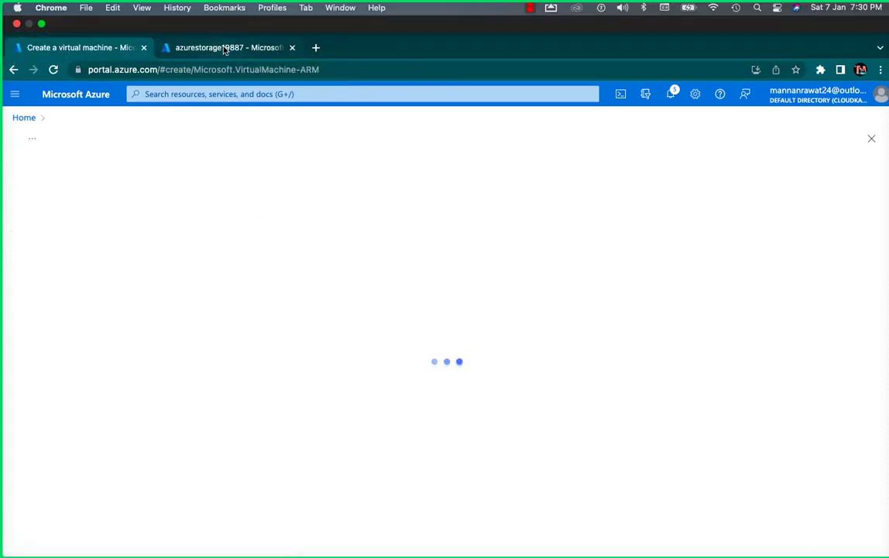
click(224, 48)
click(86, 167)
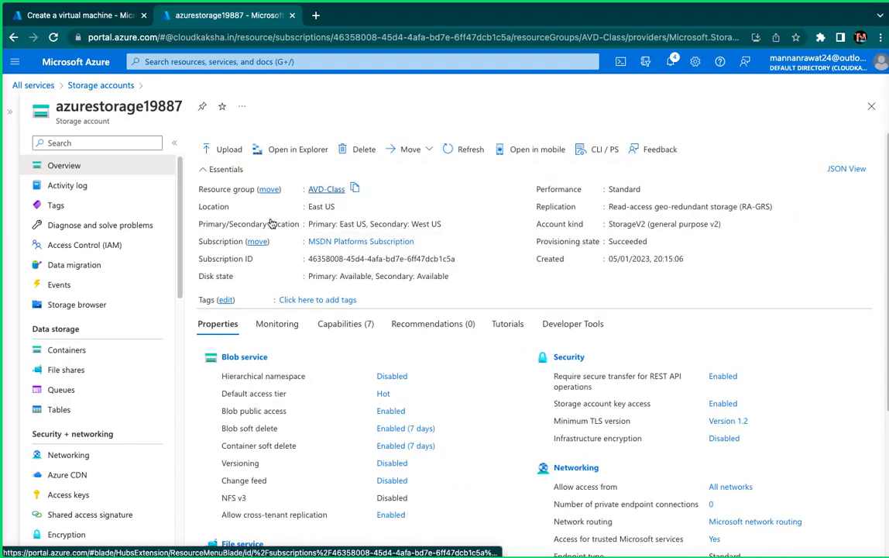
click(97, 17)
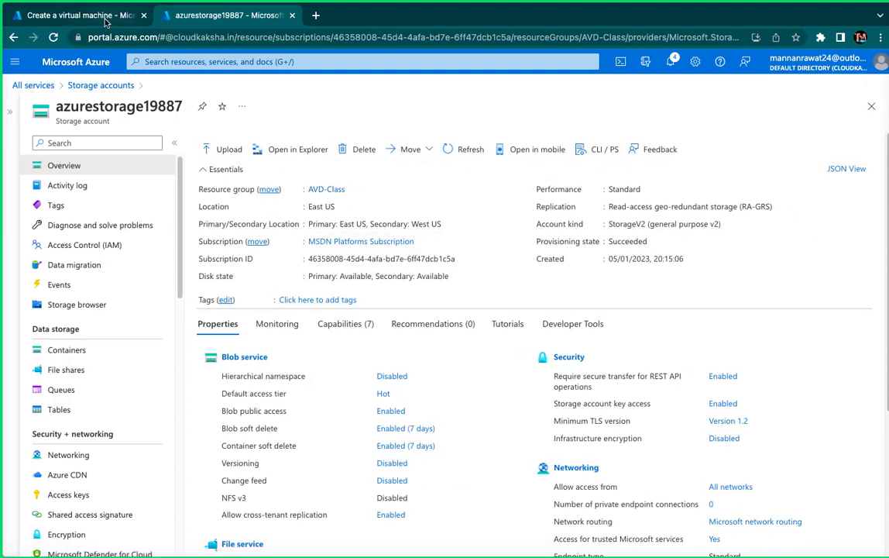
click(256, 304)
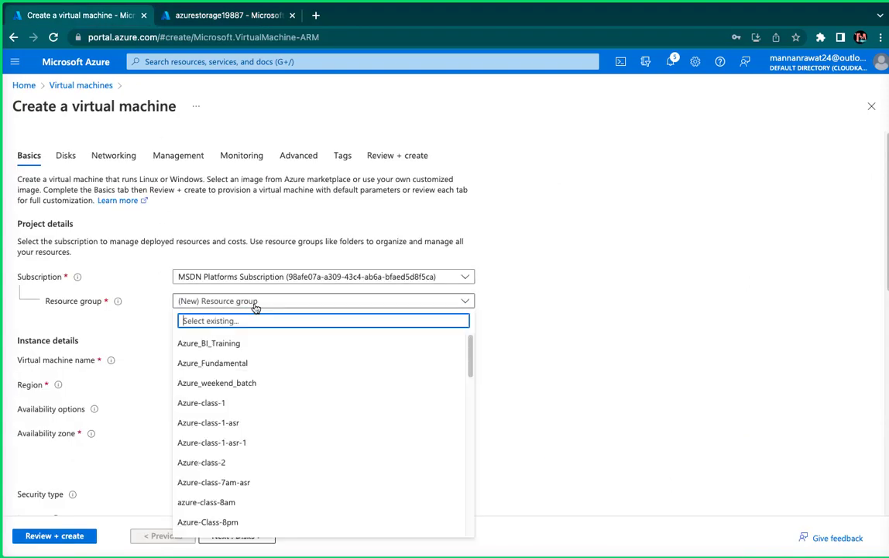
Step: Choose the subscription, resource group AVD-Class, and name the VM test-vm
click(342, 276)
click(341, 320)
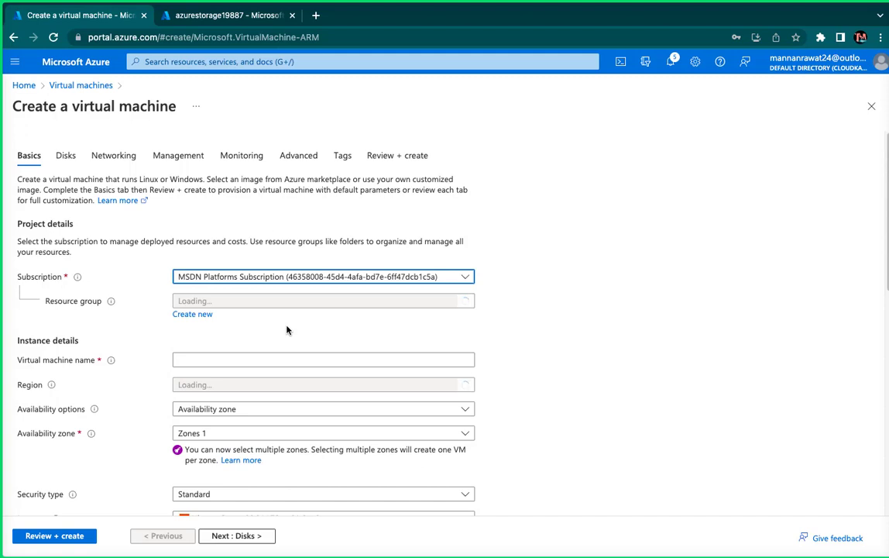
click(248, 302)
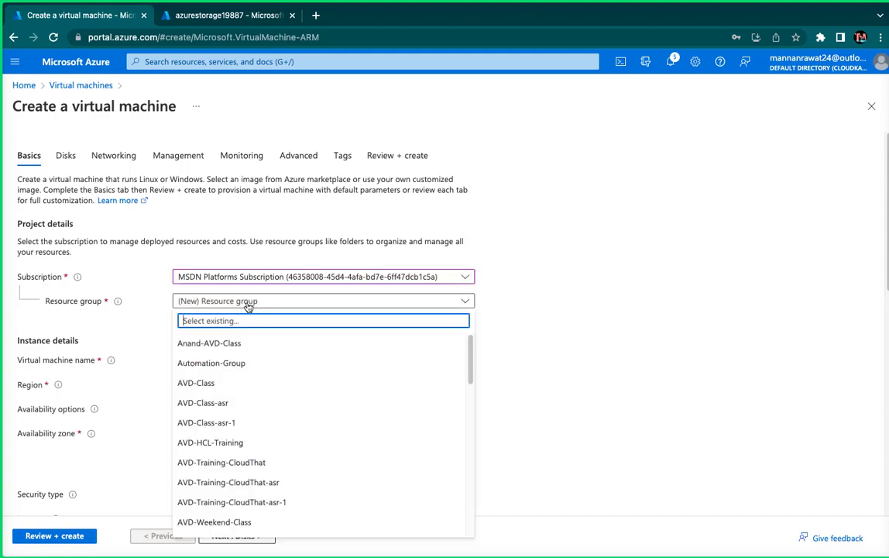
click(213, 384)
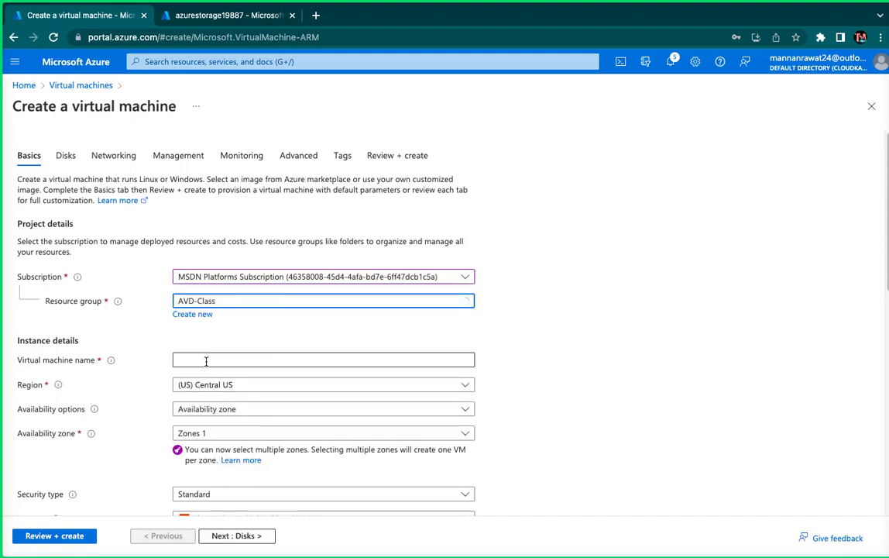
click(206, 359)
text(test)
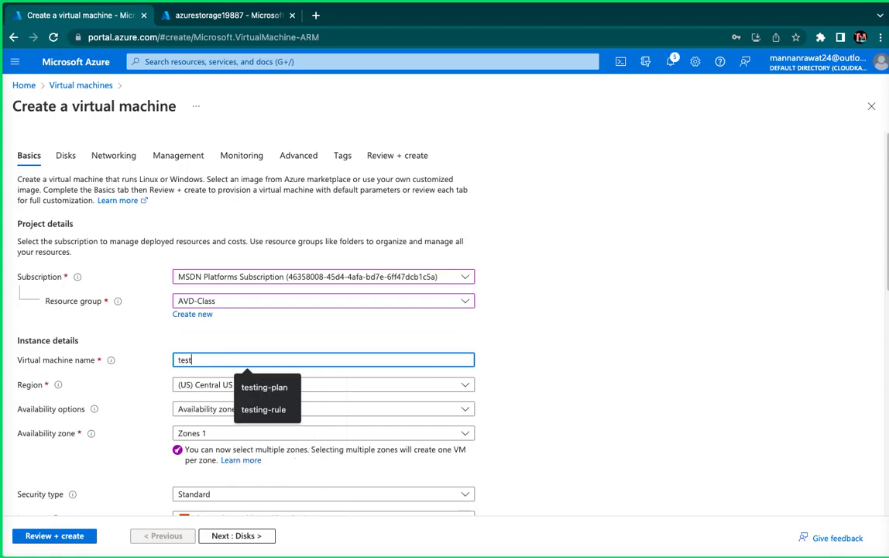
text(-vm)
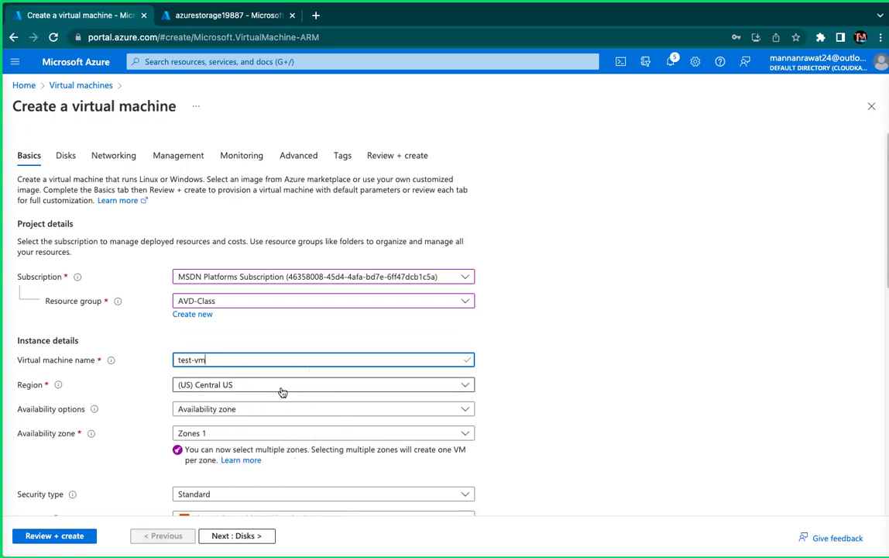
Step: Set region to (US) East US and availability to No infrastructure redundancy required
click(282, 387)
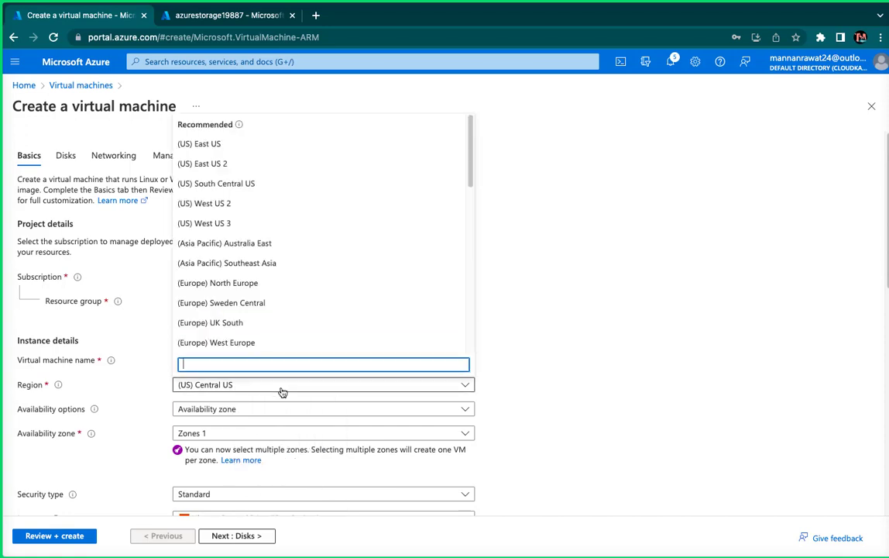
click(230, 144)
scroll(225, 415, down, 2)
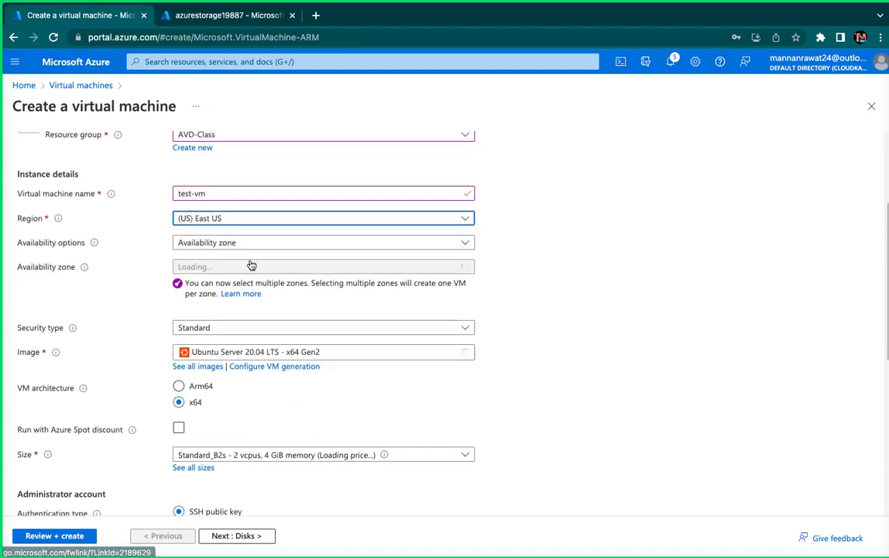
click(246, 245)
click(207, 262)
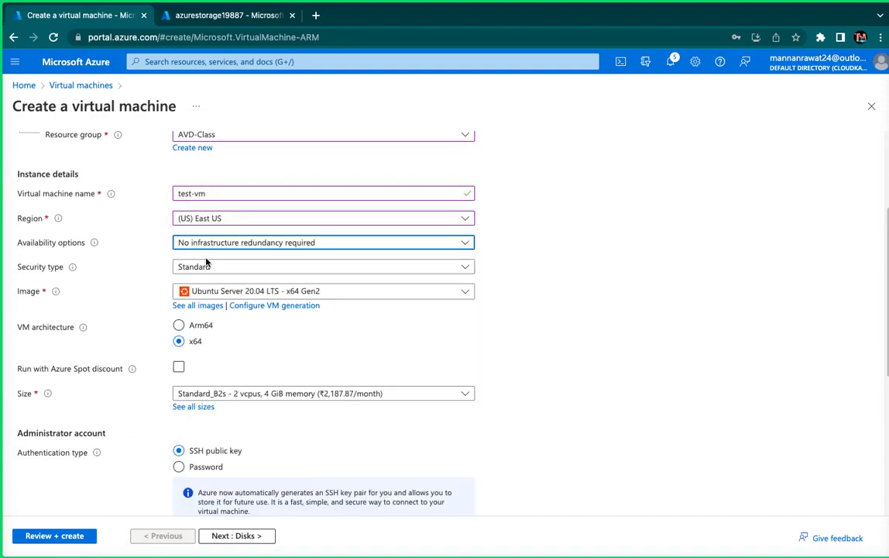
scroll(215, 356, down, 1)
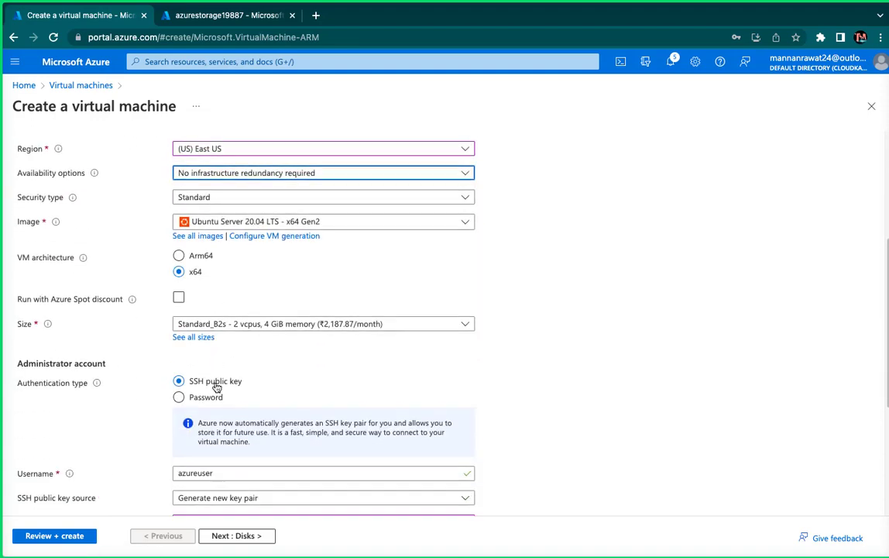
click(321, 223)
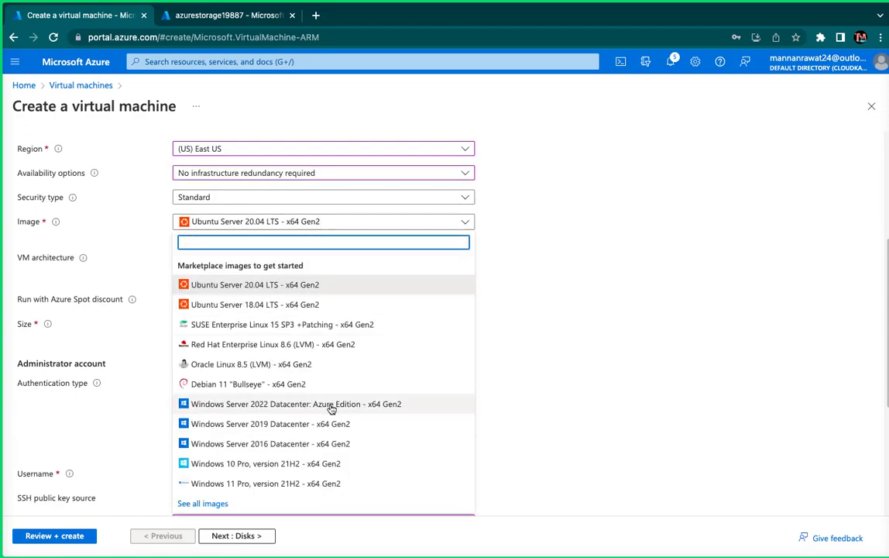
Step: Select the Windows Server 2016 Datacenter - x64 Gen2 image and accept the suggested administrator username
click(272, 444)
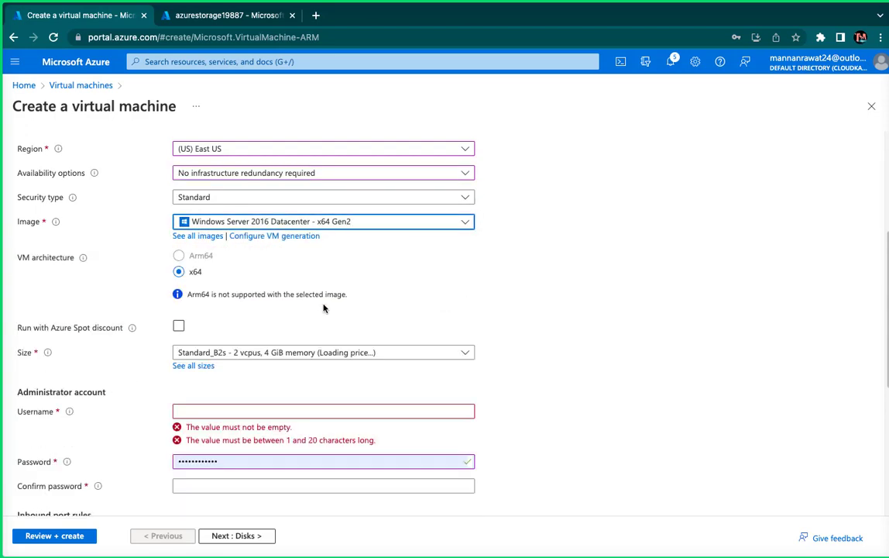
scroll(213, 409, down, 1)
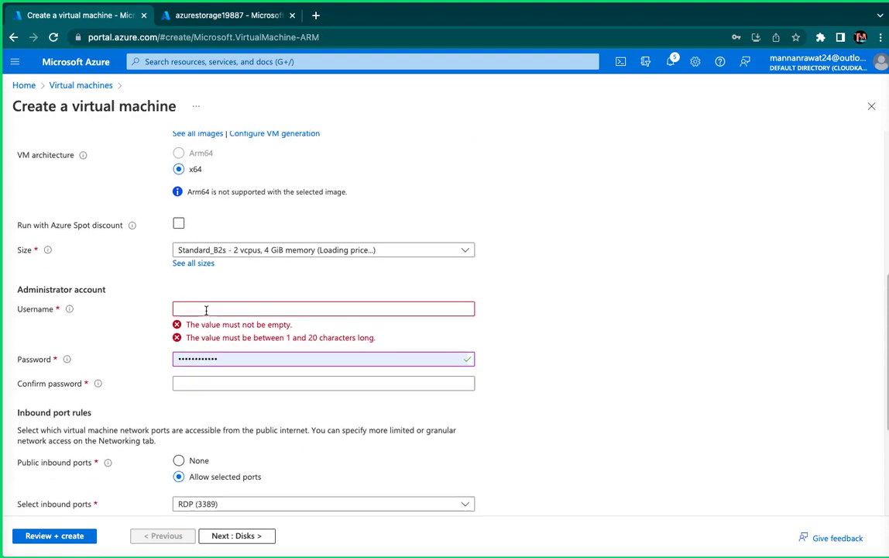
click(206, 308)
text(aweb)
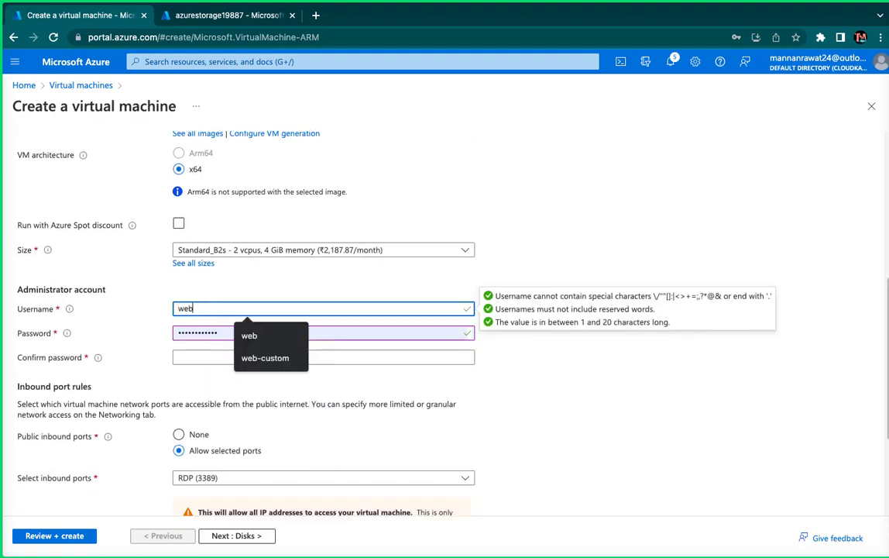
key(Return)
key(Tab)
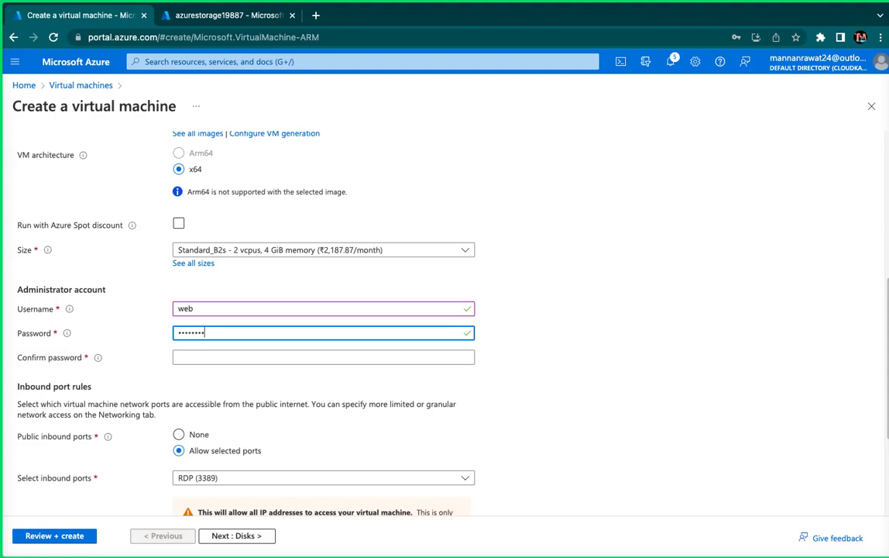
Step: Enter the administrator password and matching confirmation, then continue to Next: Disks
click(177, 357)
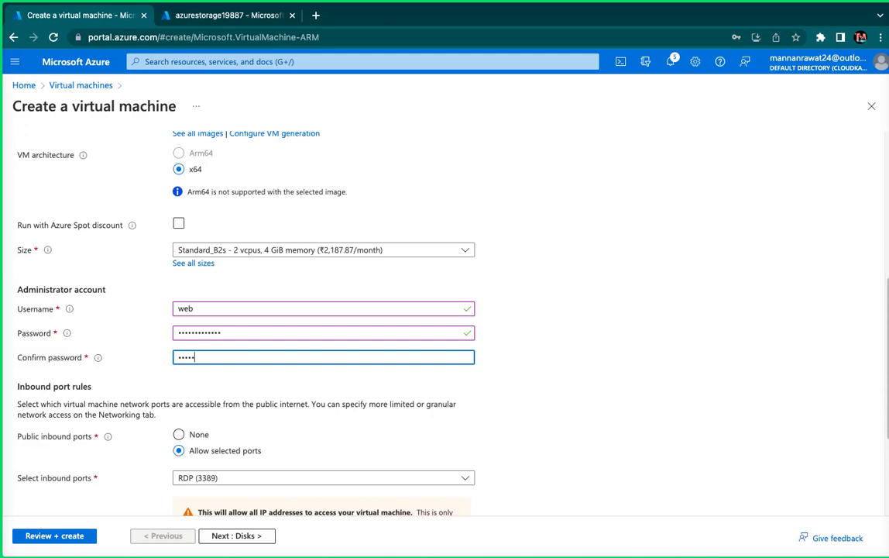
text(••)
key(ctrl+a)
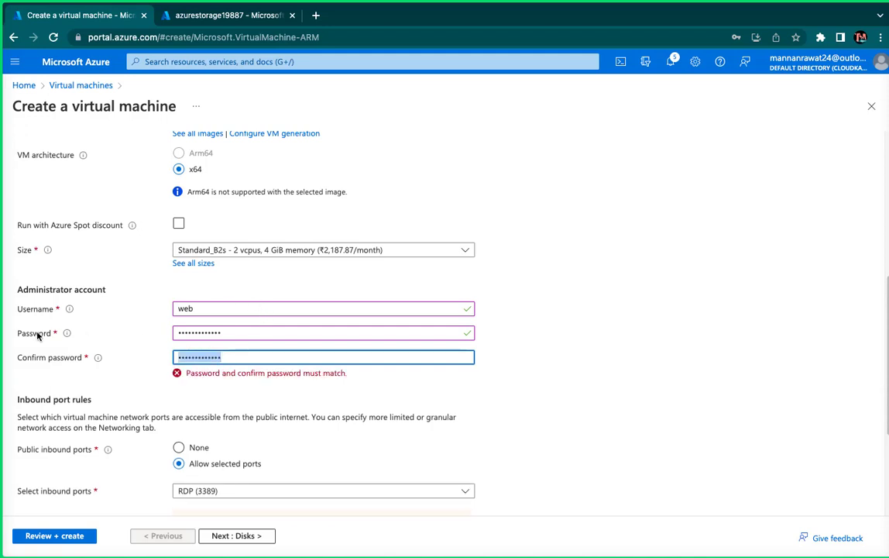
text(••)
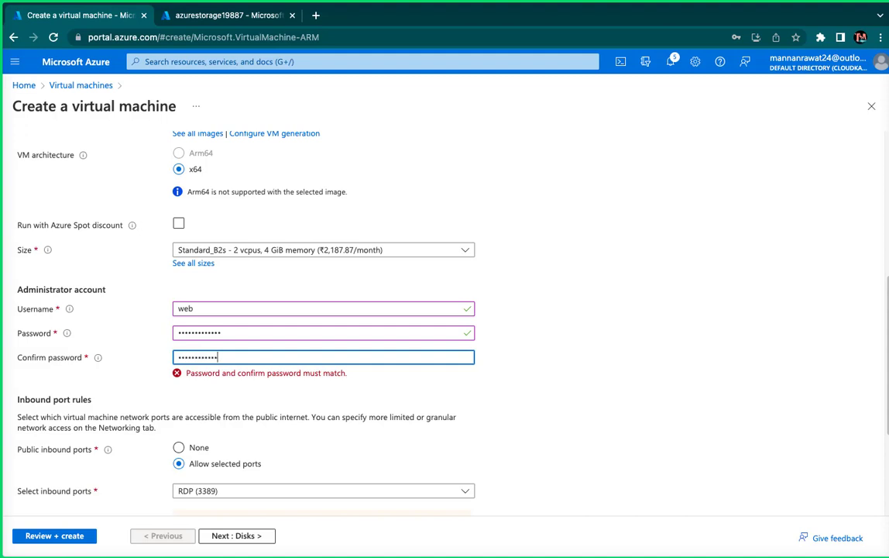
scroll(155, 364, down, 5)
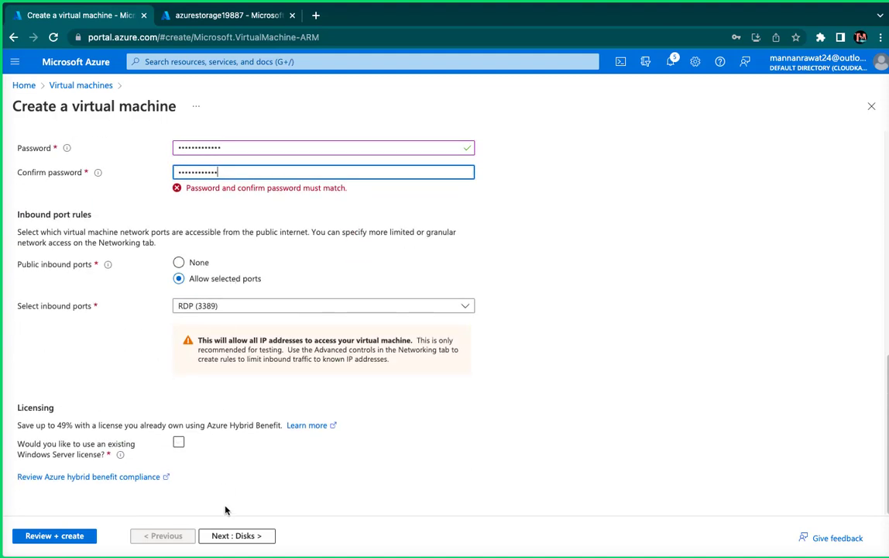
double_click(238, 148)
scroll(85, 134, up, 5)
scroll(310, 378, down, 5)
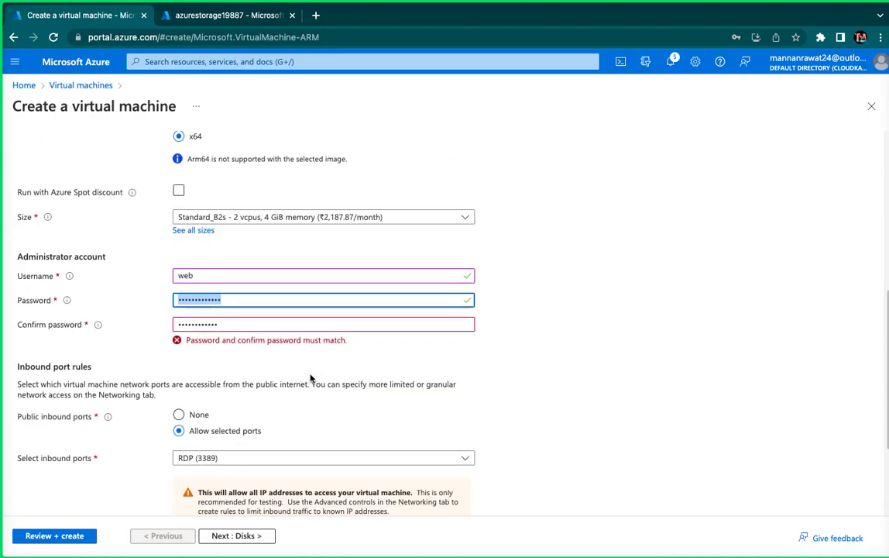
text(P)
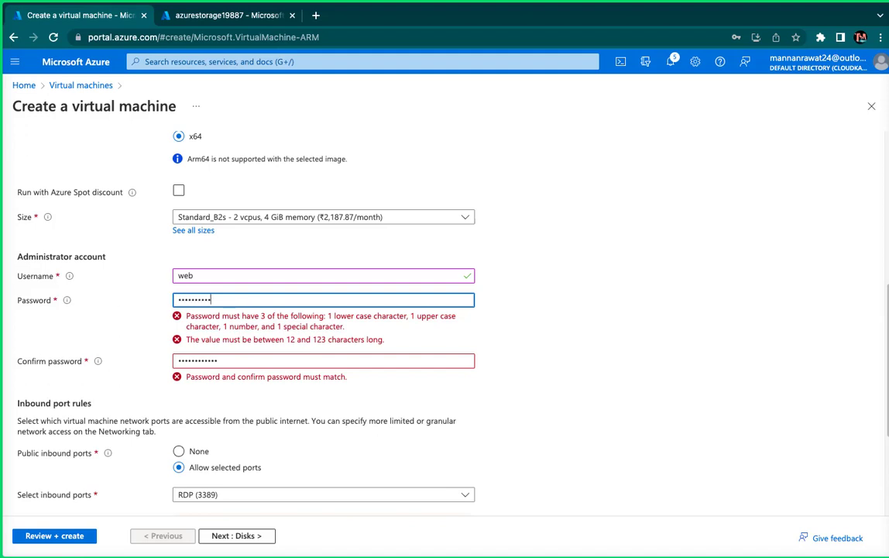
text(••)
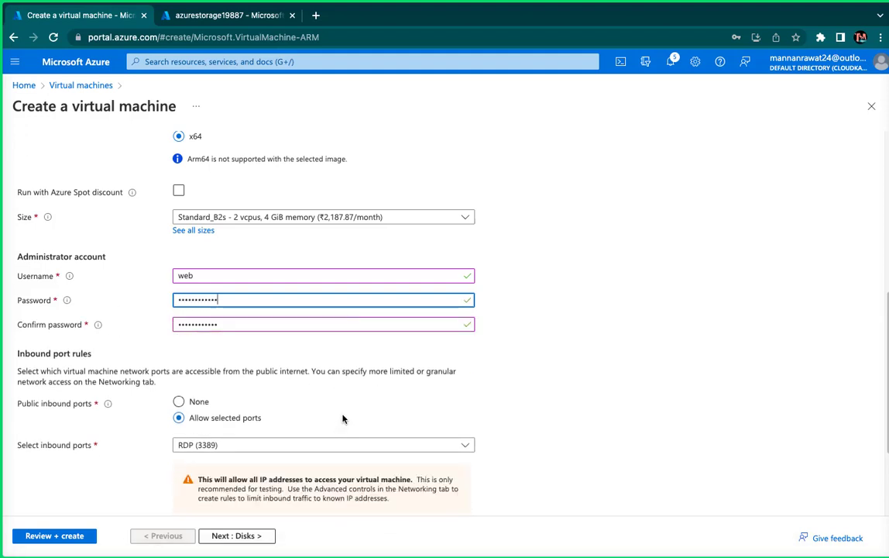
scroll(343, 419, down, 4)
click(242, 539)
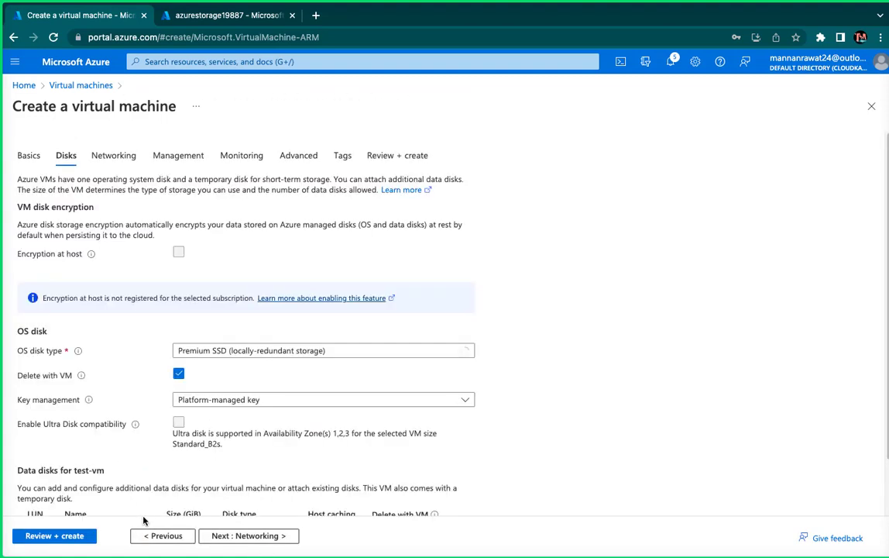
Step: Run Review + create until Validation passed, then submit test-vm with Create
click(81, 535)
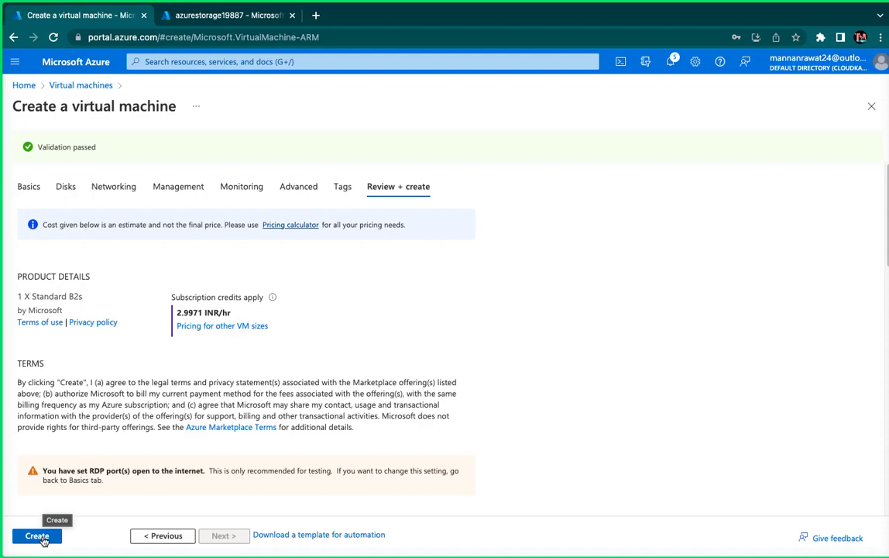
click(37, 536)
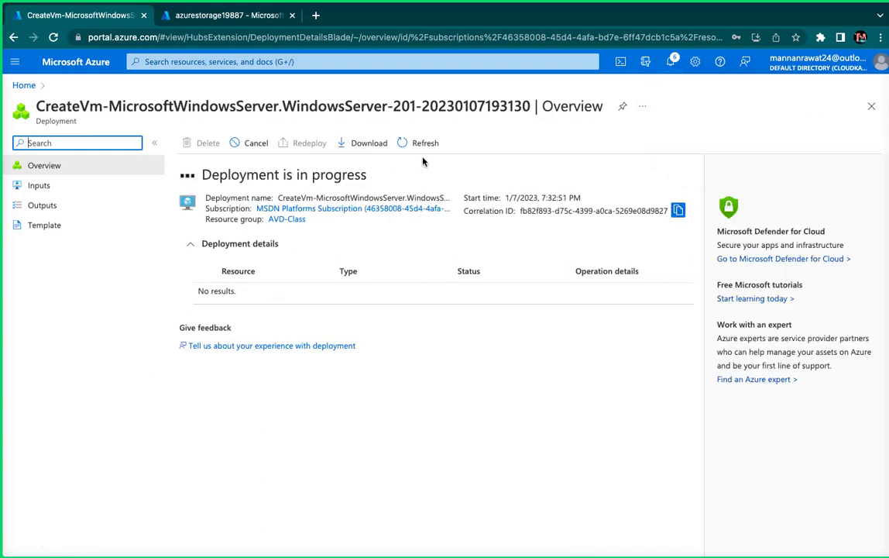
Step: Check the deployment notifications, then switch desktops over to the OneNote whiteboard
click(671, 62)
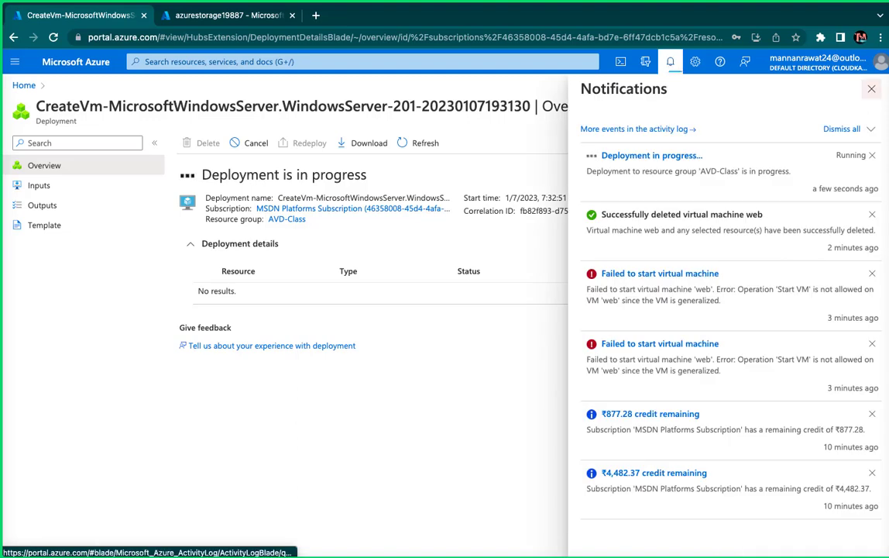
click(871, 89)
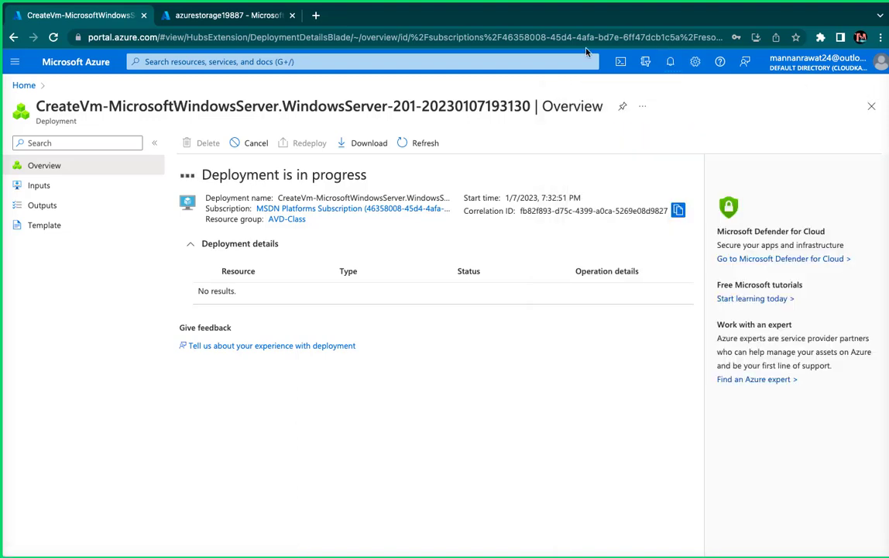
key(ctrl+Right)
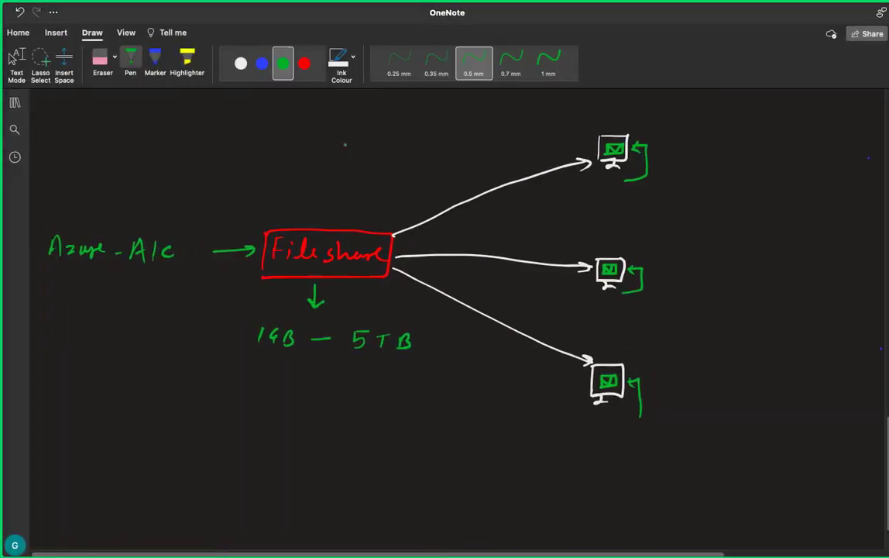
key(ctrl+Left)
key(ctrl+Left)
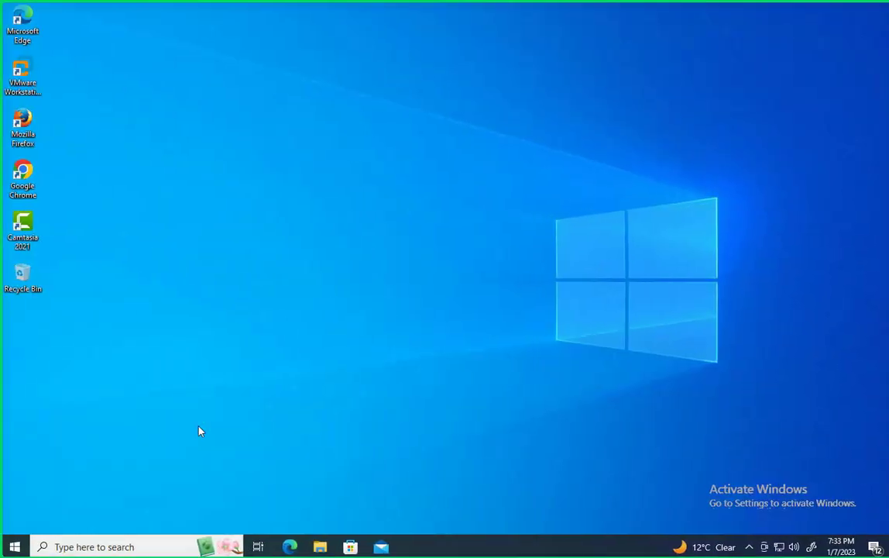
Step: Search 'az' in the taskbar and launch Microsoft Azure Storage Explorer
click(84, 547)
text(z)
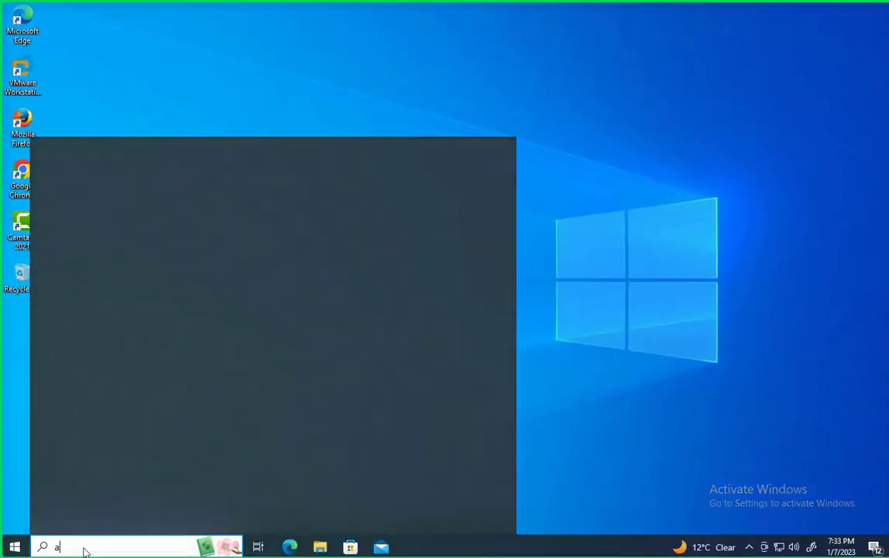
key(BackSpace)
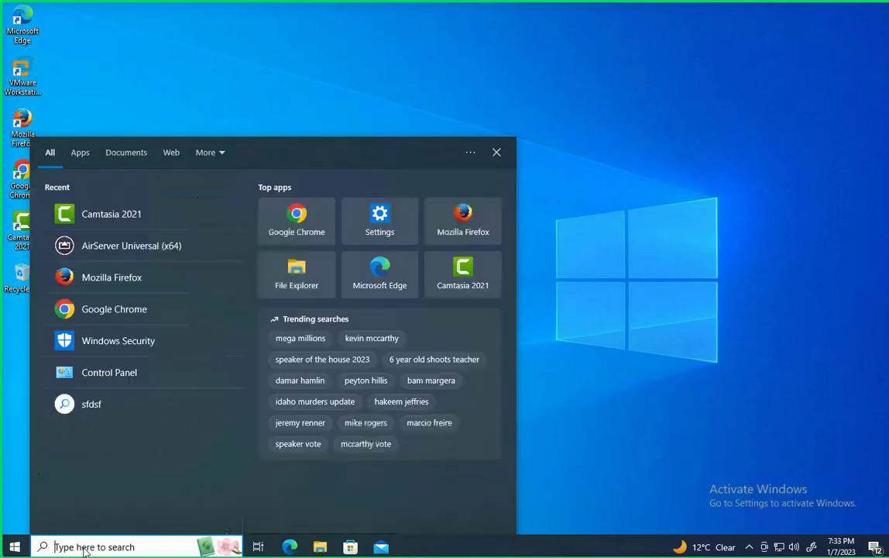
text(az)
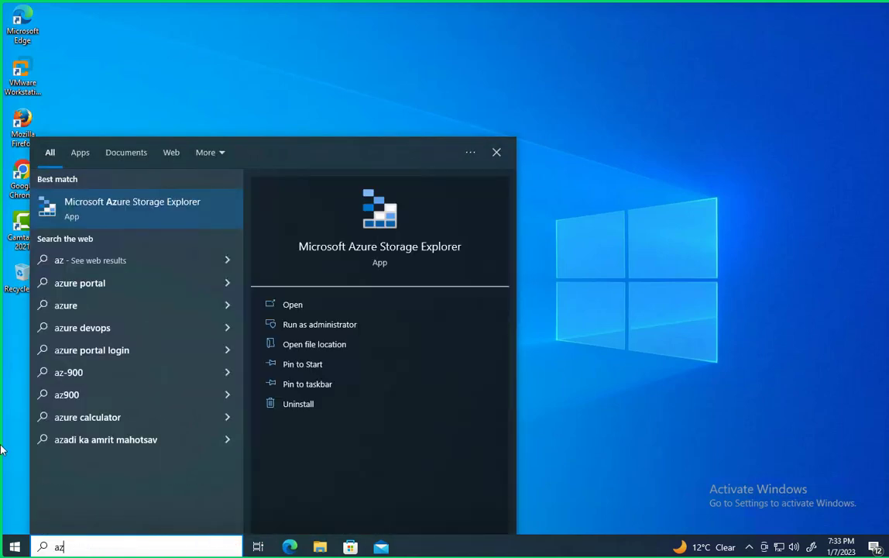
click(110, 218)
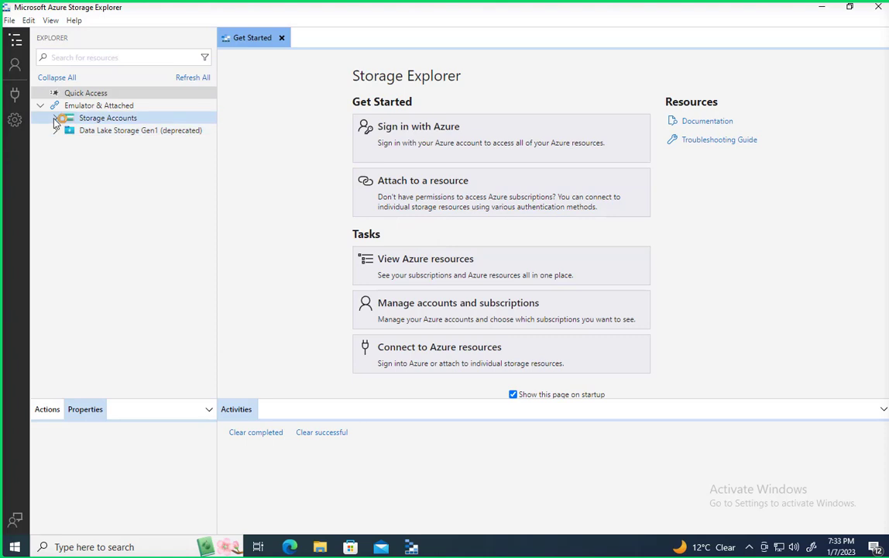
Step: Expand Storage Accounts, view teststorage's properties, and show context menus for the emulator and teststorage
click(55, 118)
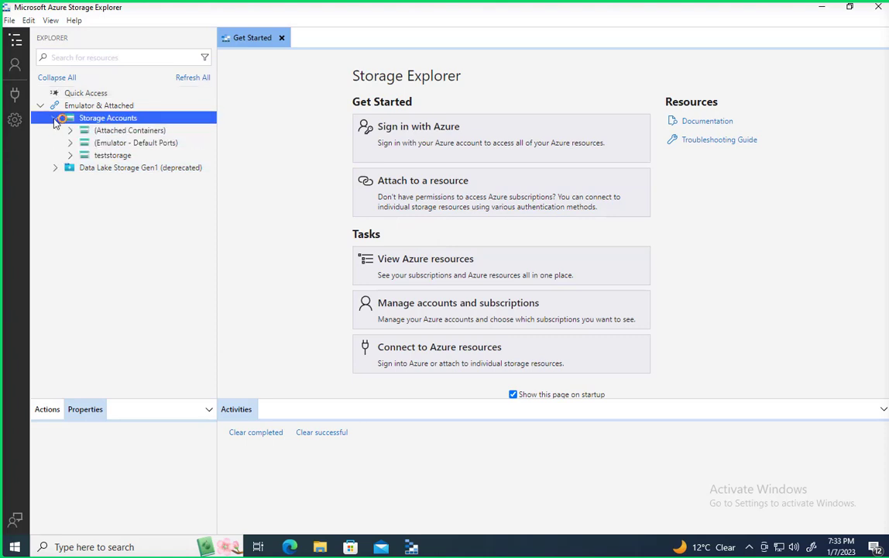
click(130, 157)
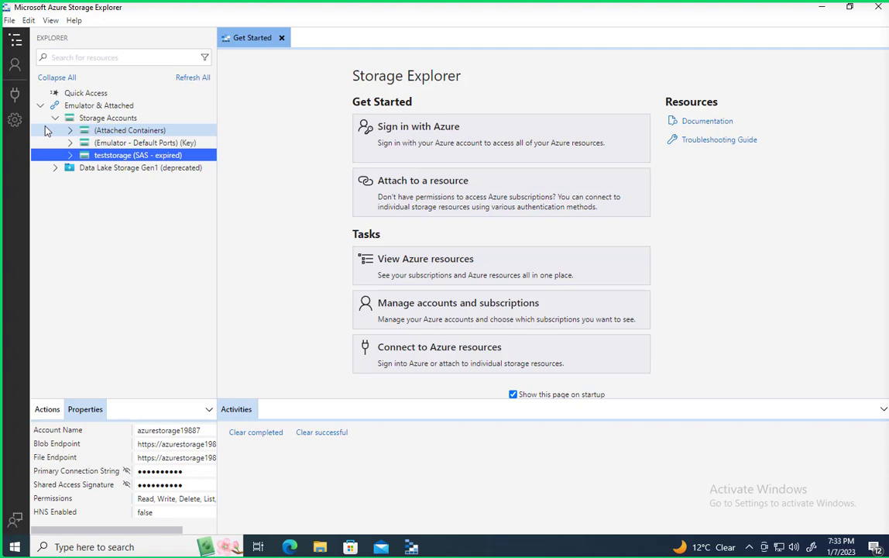
right_click(120, 145)
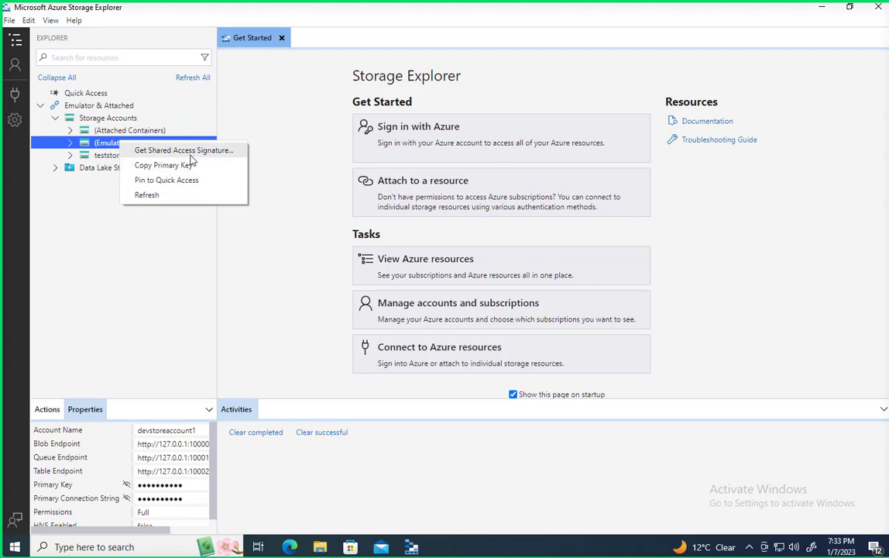
click(103, 159)
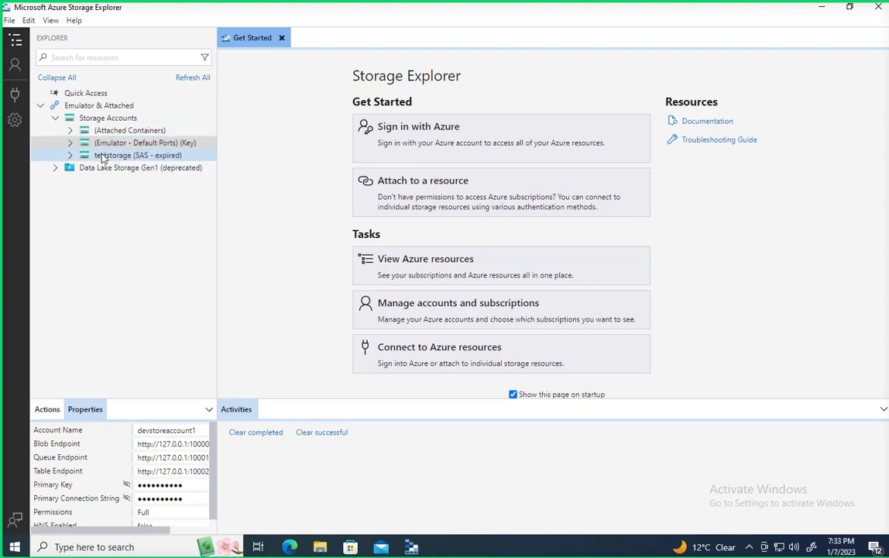
click(103, 156)
right_click(104, 155)
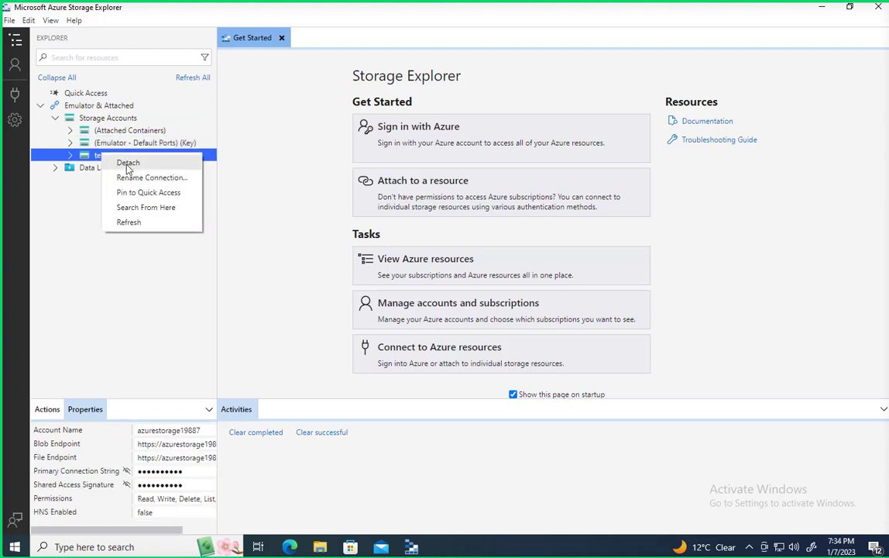
Step: Detach the expired teststorage (SAS) connection, confirming with Yes
click(101, 144)
right_click(101, 145)
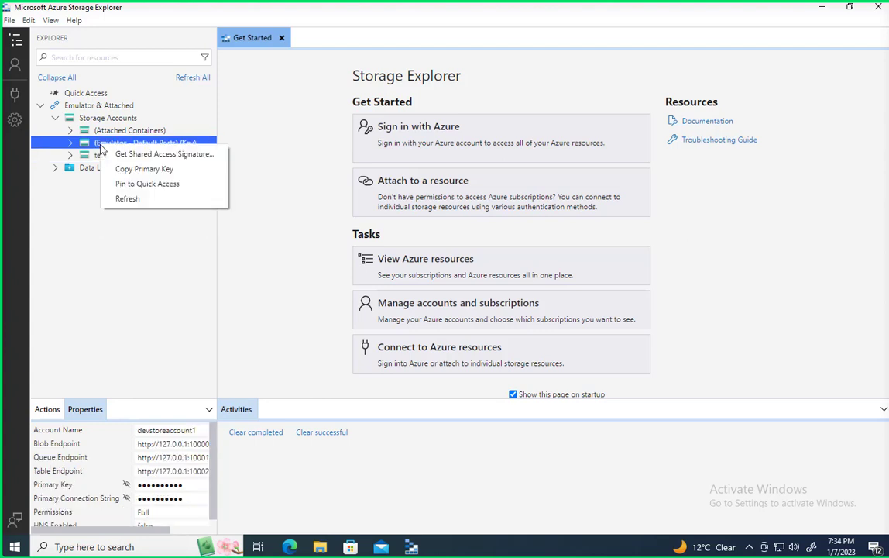
click(84, 155)
right_click(84, 157)
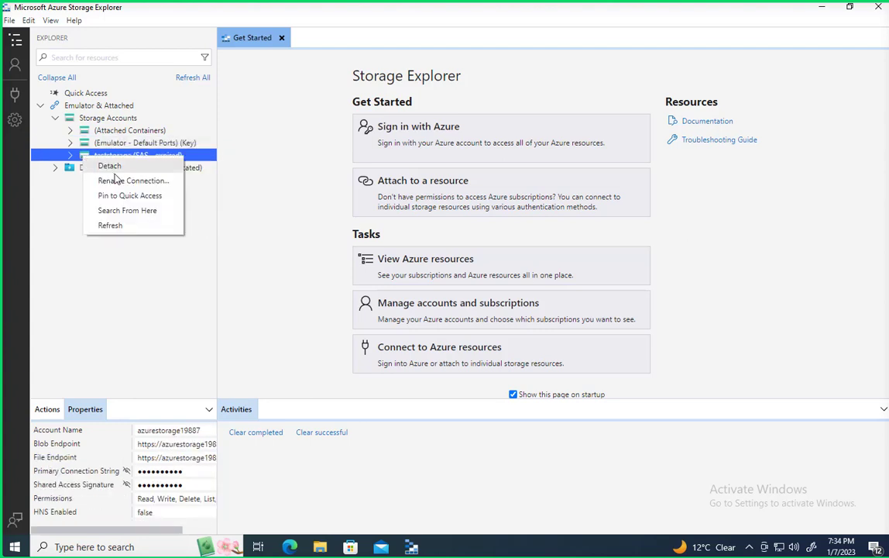
click(109, 166)
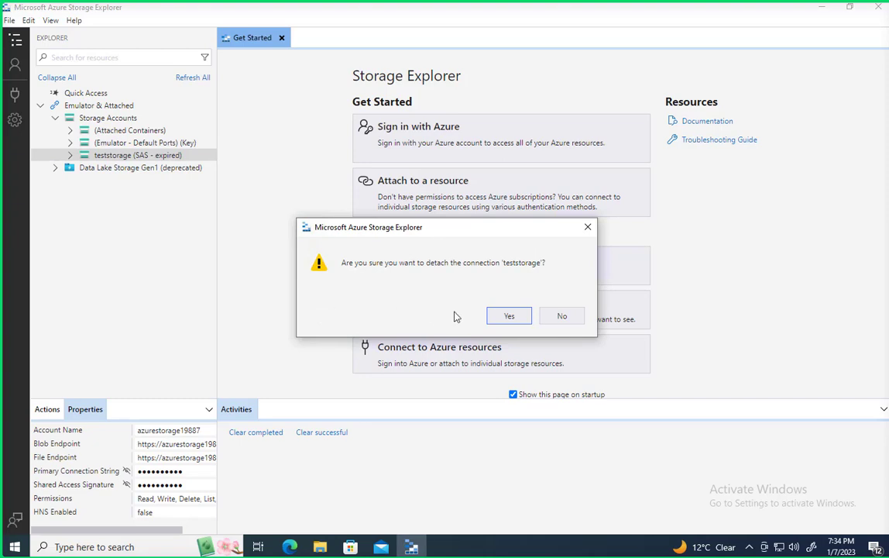
click(500, 316)
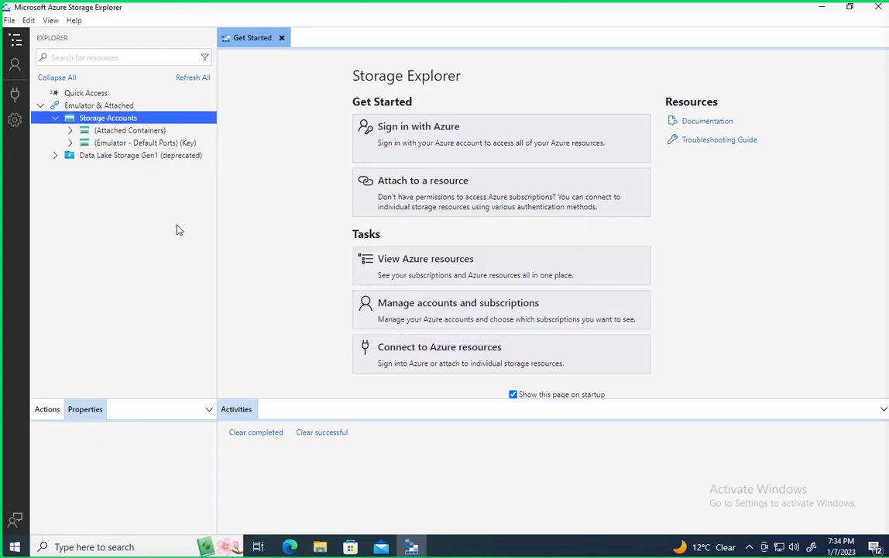
Step: Begin attaching a storage account via Shared access signature URL (SAS), then leave the remote session
click(16, 98)
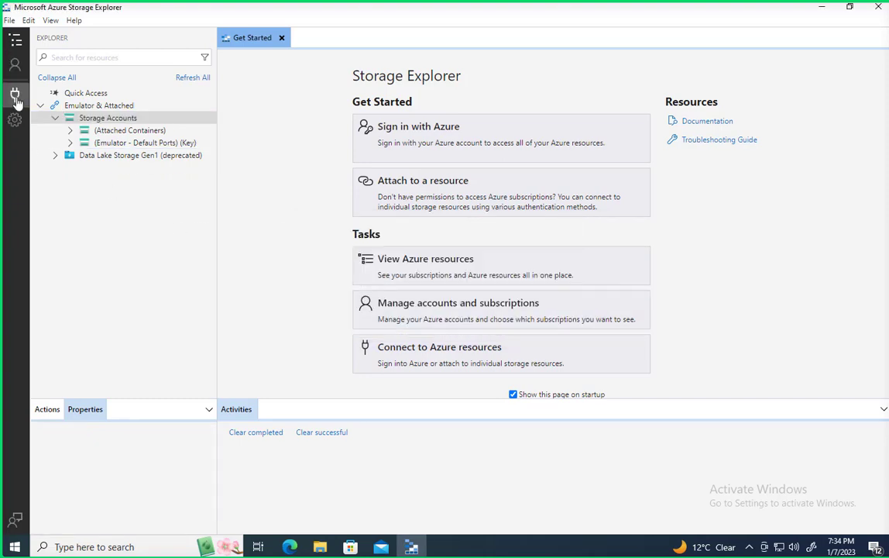
click(15, 97)
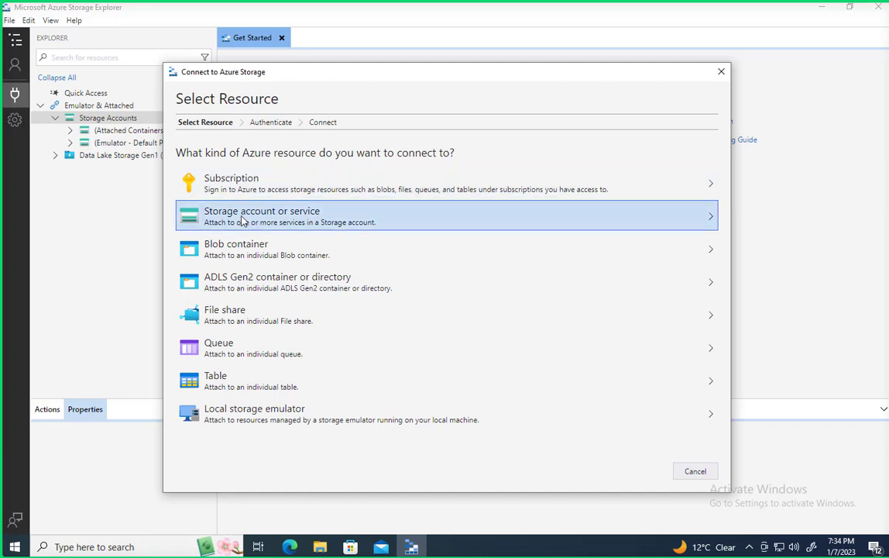
click(243, 221)
click(271, 194)
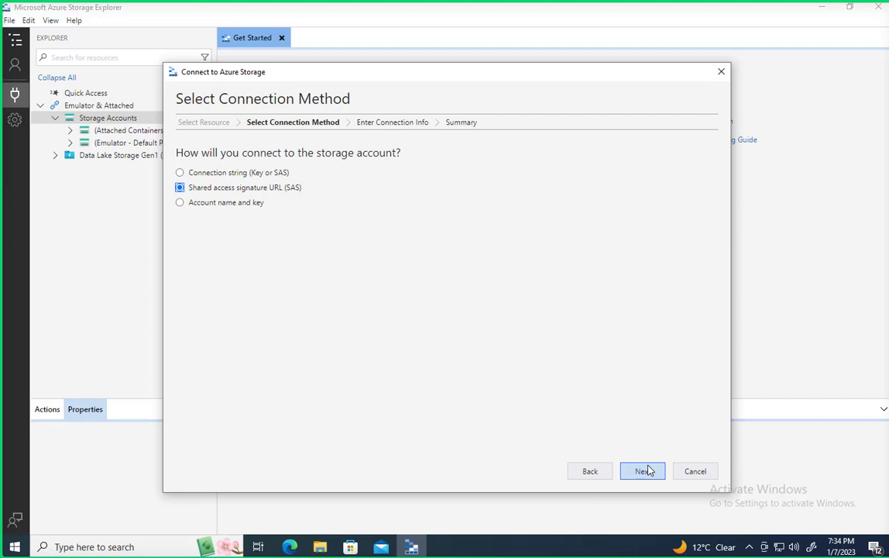
click(645, 471)
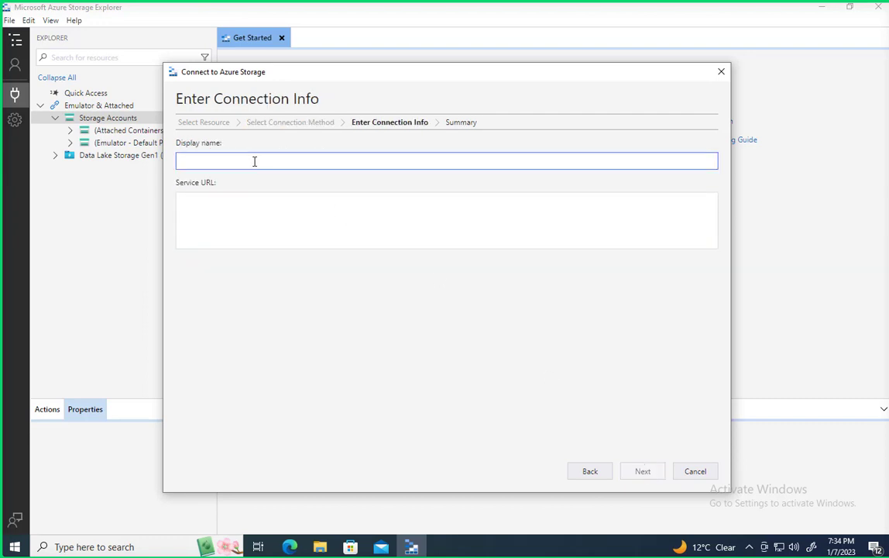
key(ctrl+Left)
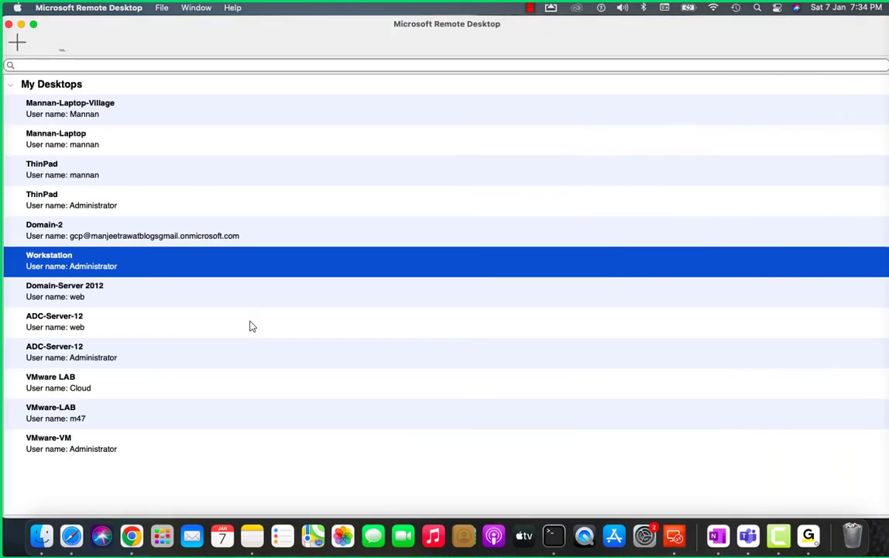
Step: Bring up the azurestorage19887 storage account page in the Azure portal in Chrome
click(21, 25)
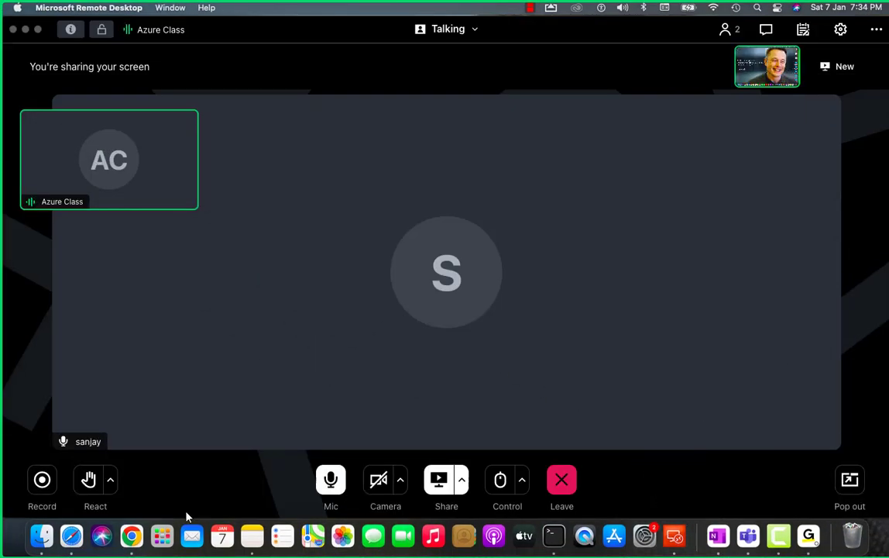
click(130, 535)
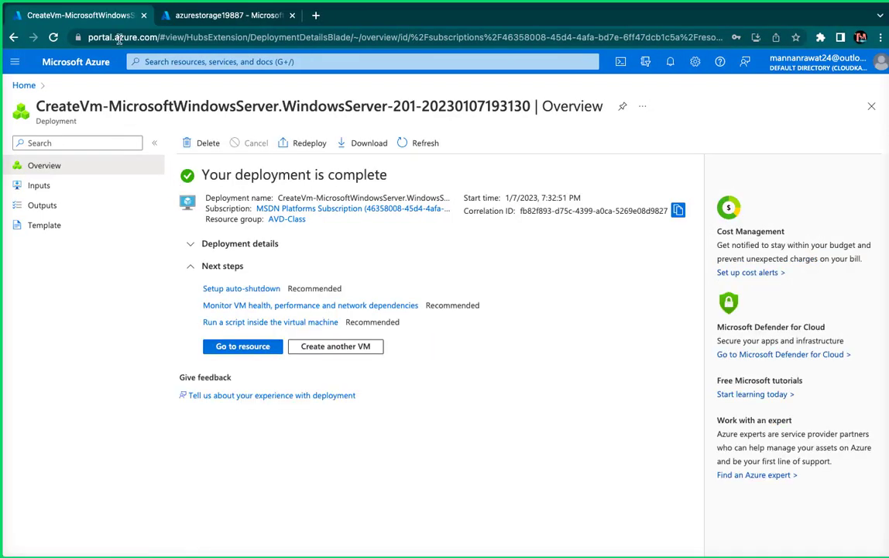
click(217, 23)
scroll(78, 465, down, 3)
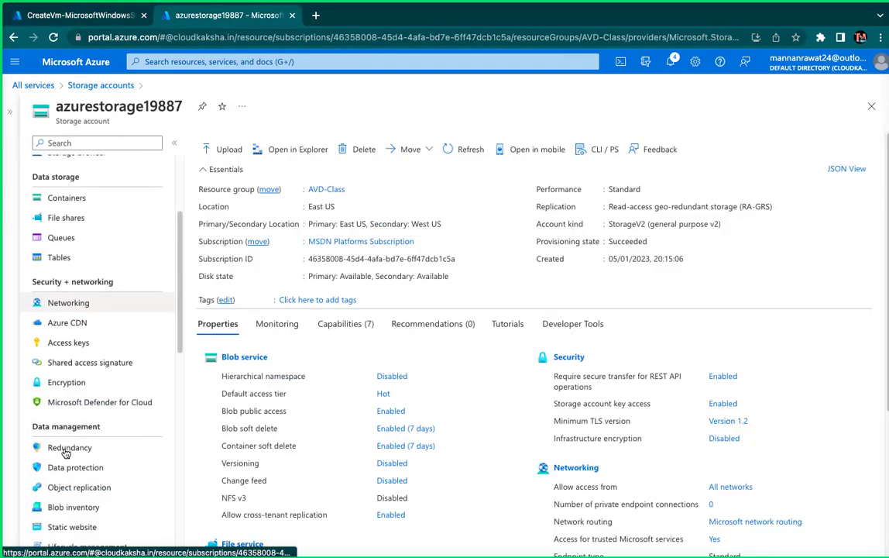
Step: In Shared access signature, allow the Service, Container and Object resource types
click(89, 363)
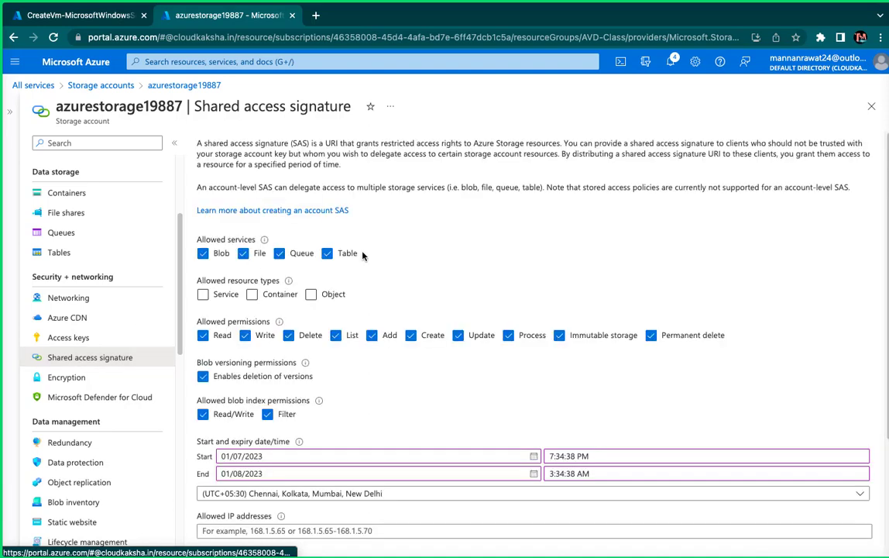
click(203, 295)
click(252, 294)
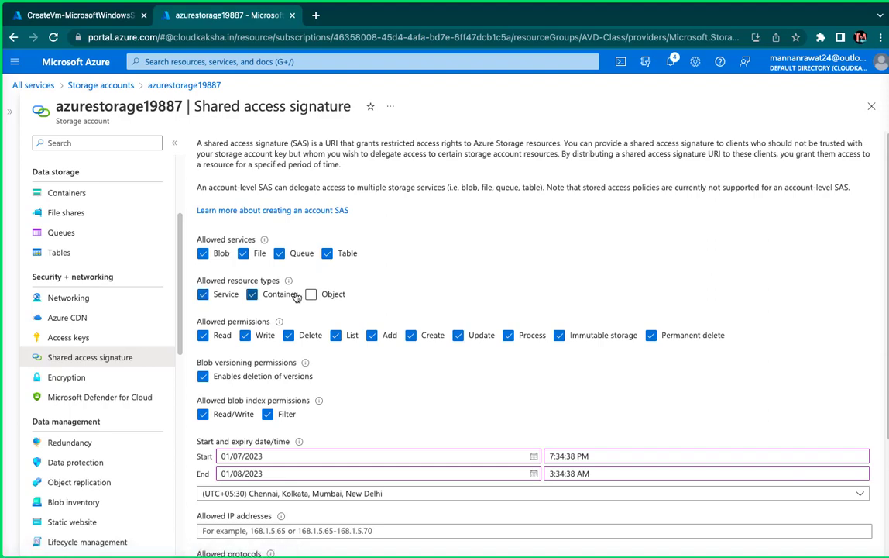
click(311, 294)
scroll(263, 310, down, 3)
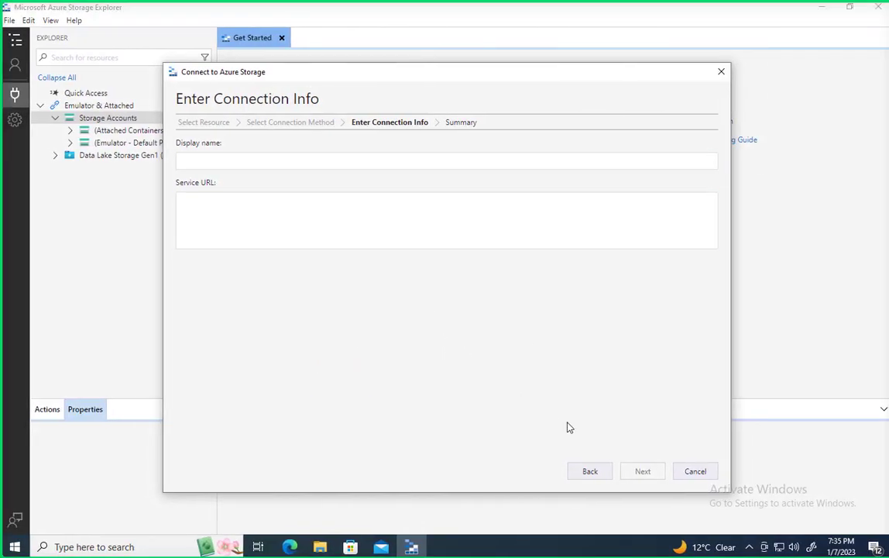
Step: Cancel the SAS attempt and start a Storage account connection using Account name and key
click(695, 471)
click(97, 130)
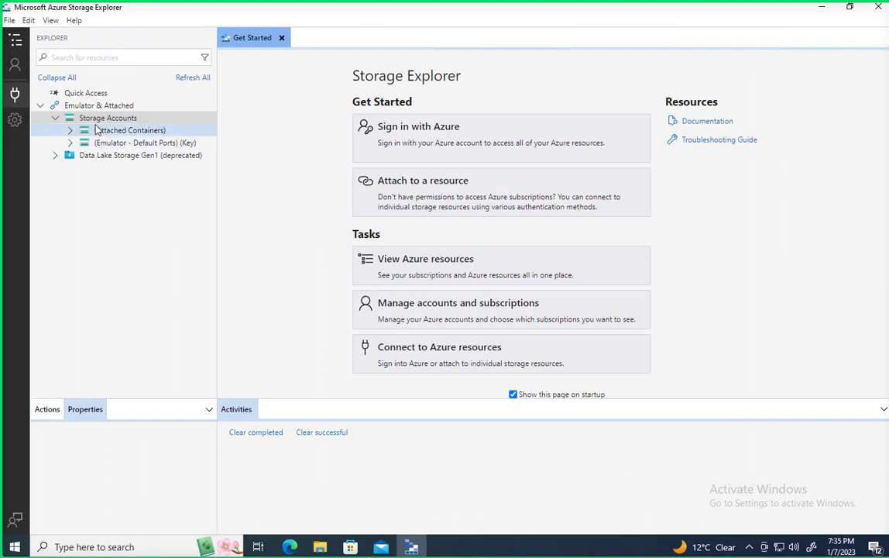
click(16, 94)
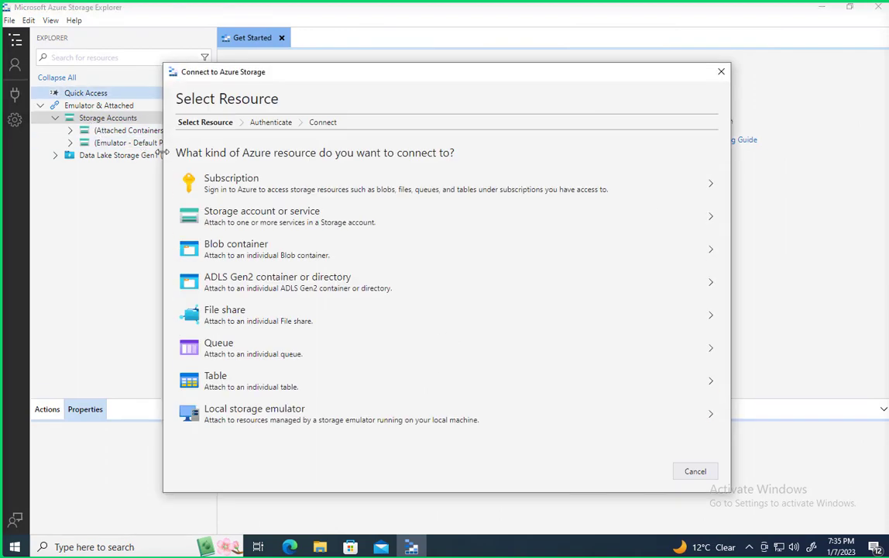
click(258, 222)
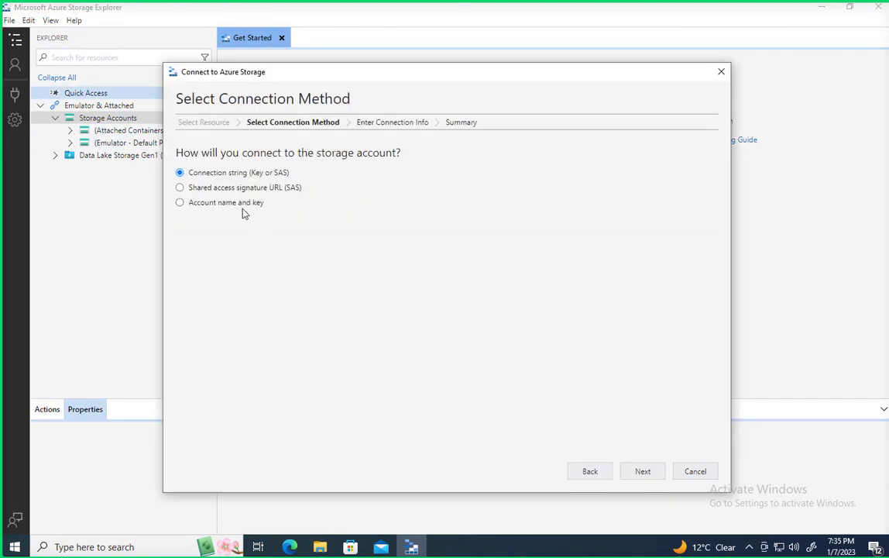
click(186, 204)
click(644, 476)
Step: Enter the display name Storage-Azure, then switch to the Azure portal
click(248, 163)
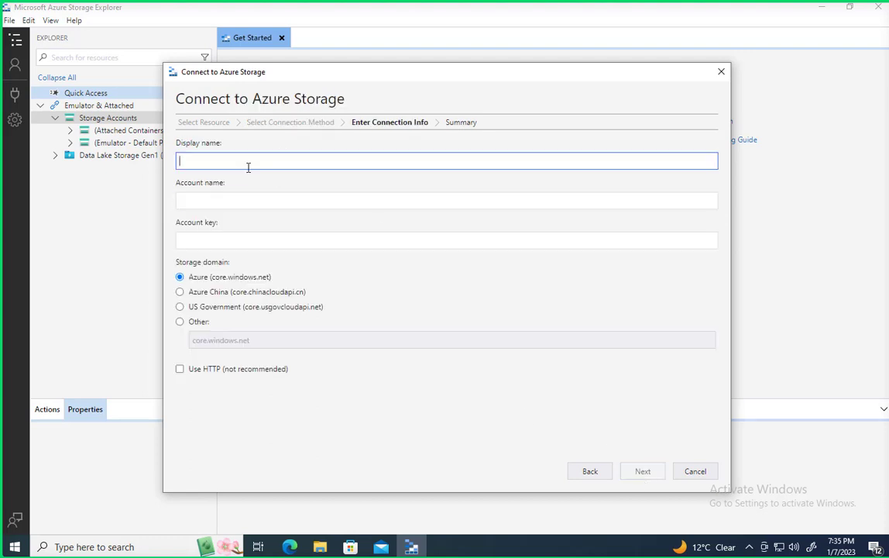
text(Storage-Azure)
click(224, 199)
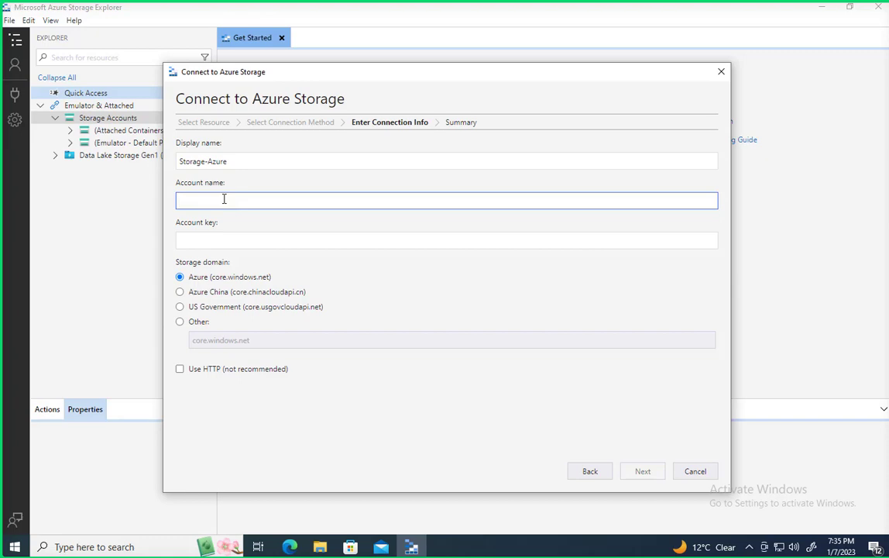
key(ctrl+Left)
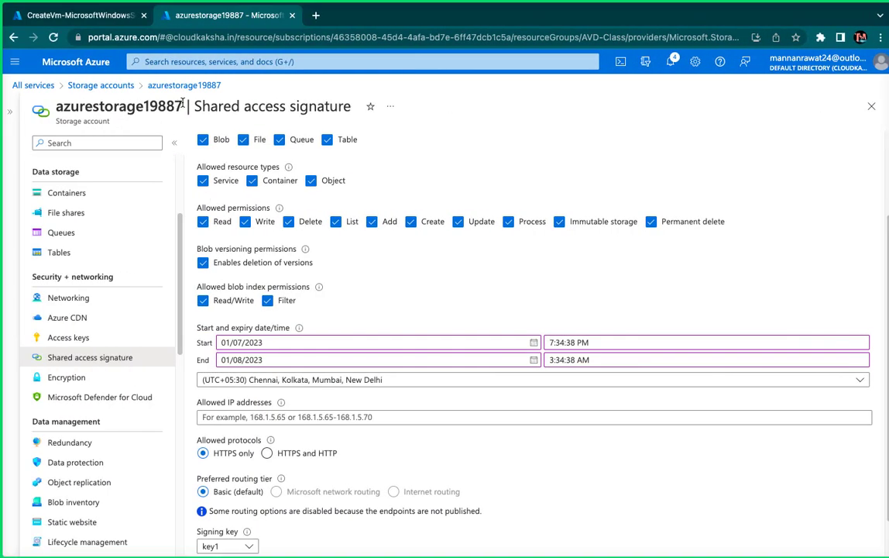
Step: Copy the account name azurestorage19887 from the portal into the Account name field
drag(182, 105, 53, 106)
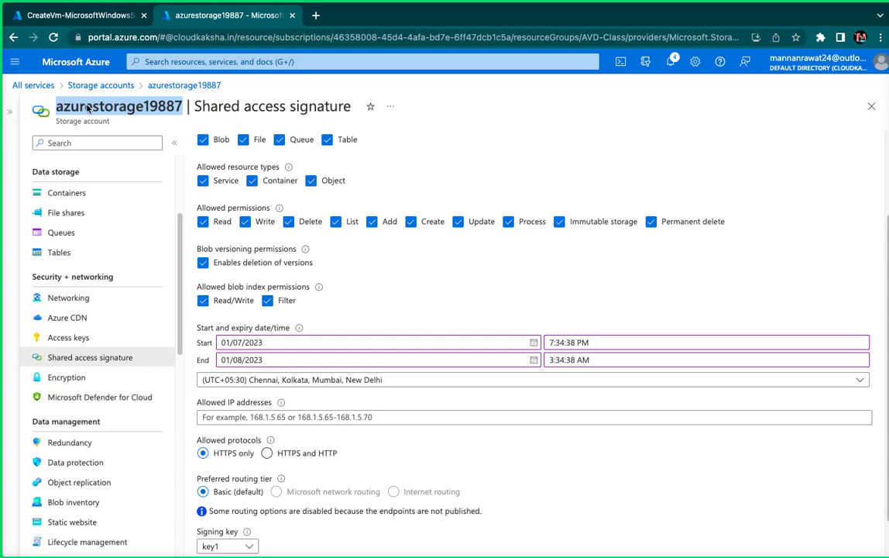
right_click(88, 108)
click(100, 120)
key(ctrl+Right)
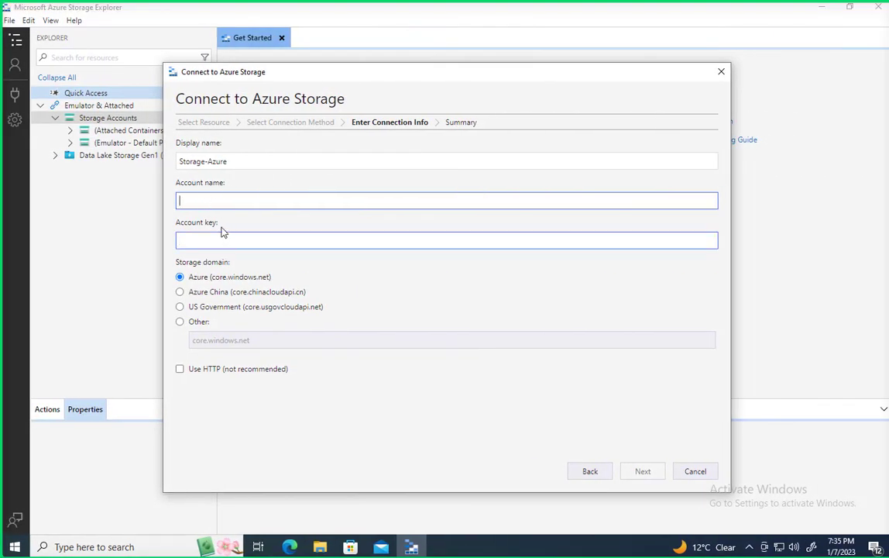
key(ctrl+v)
Step: Open the account's Access keys, reveal key1 and copy its value
click(220, 240)
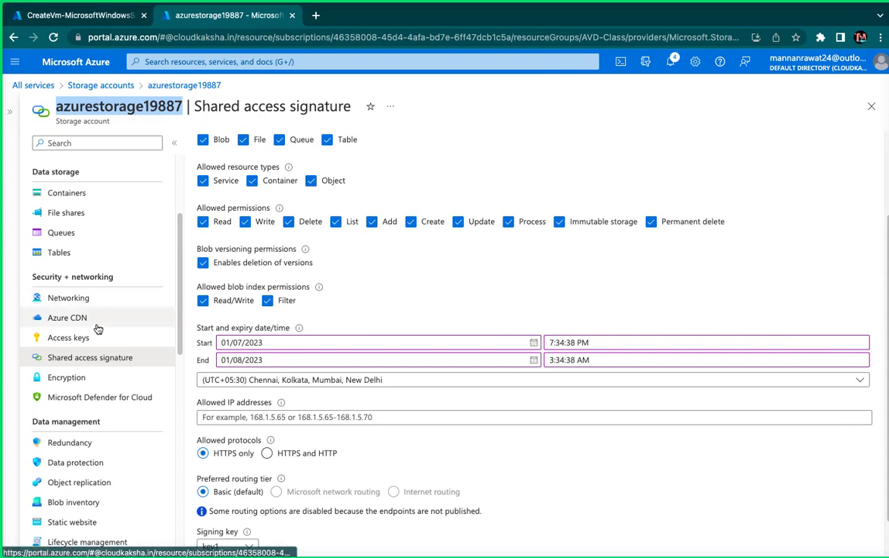
scroll(98, 381, down, 2)
scroll(99, 380, down, 1)
scroll(98, 381, down, 6)
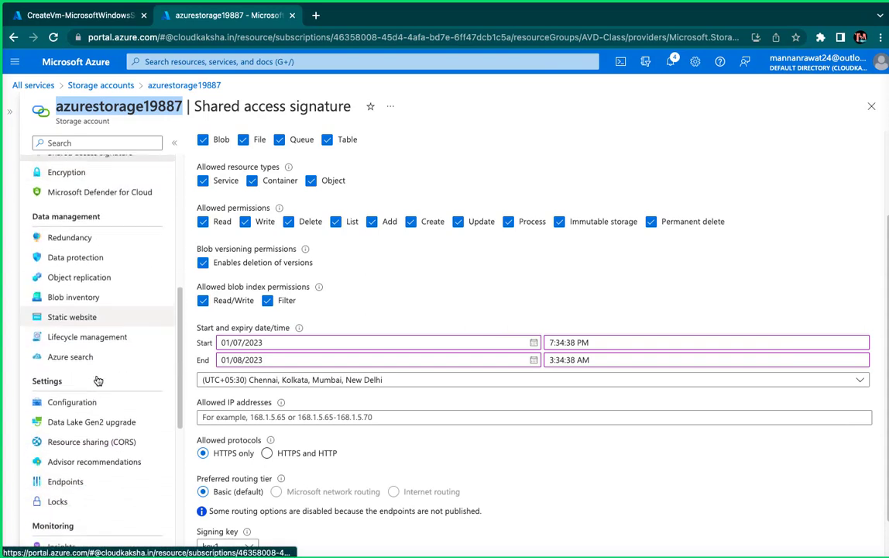
scroll(98, 380, down, 2)
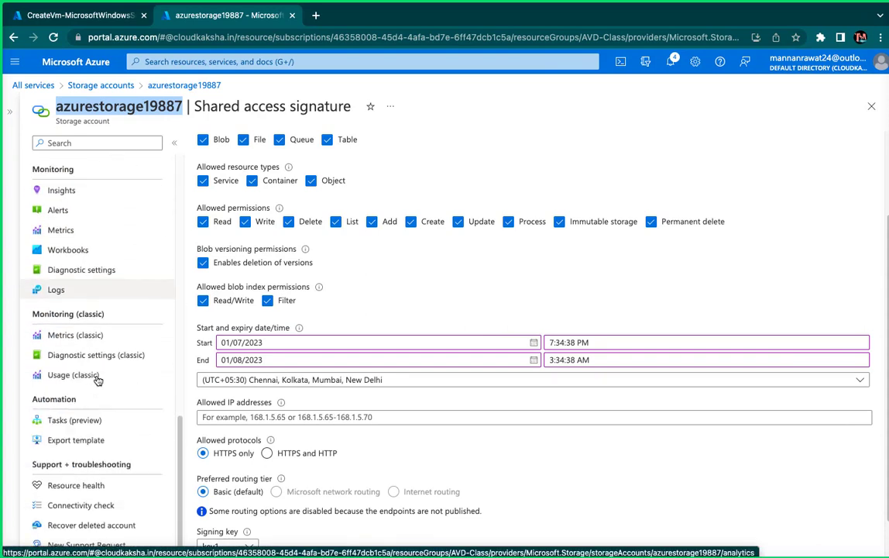
scroll(98, 380, up, 10)
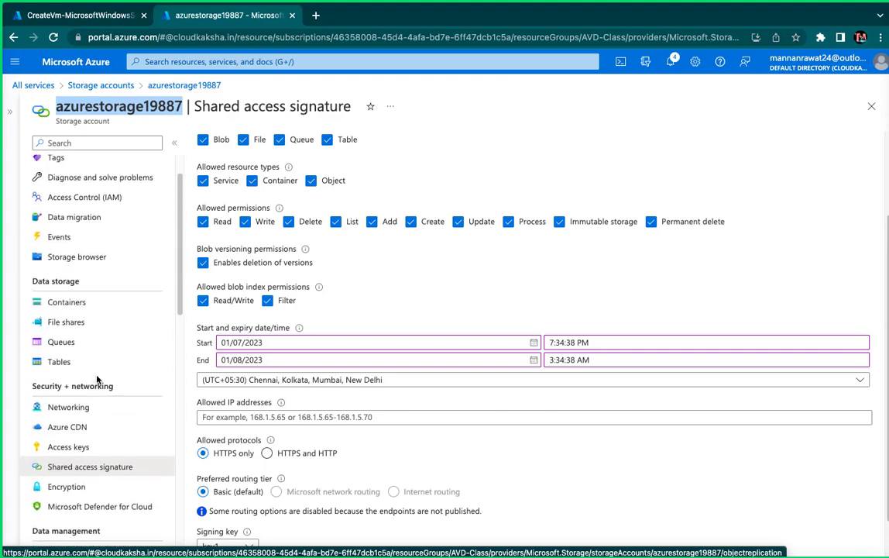
click(79, 448)
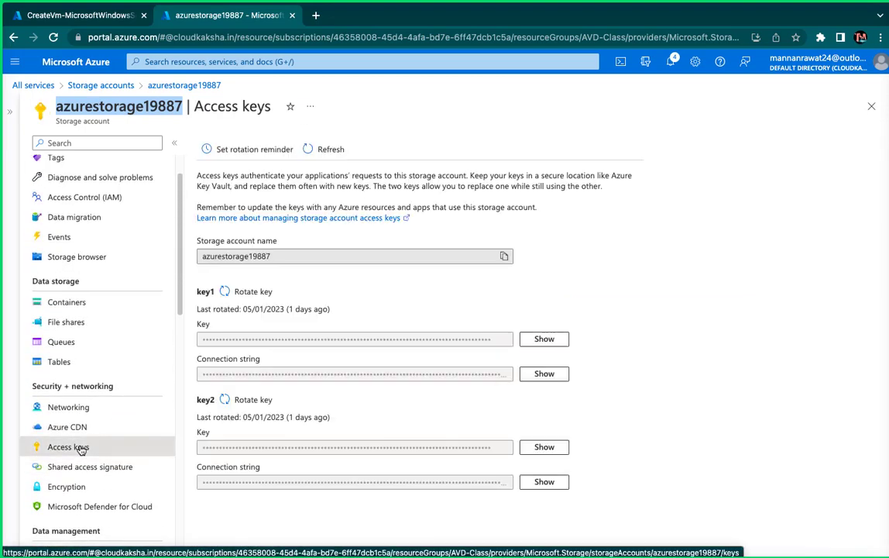
click(543, 339)
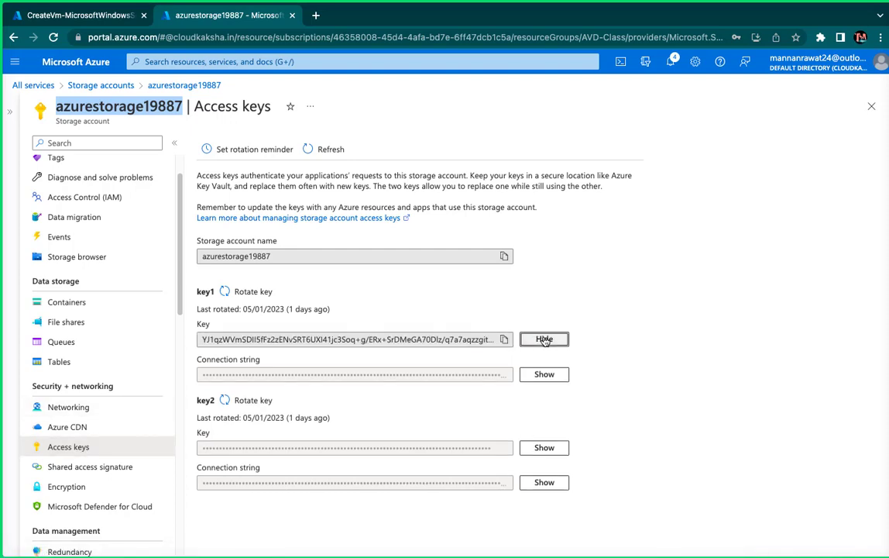
click(505, 341)
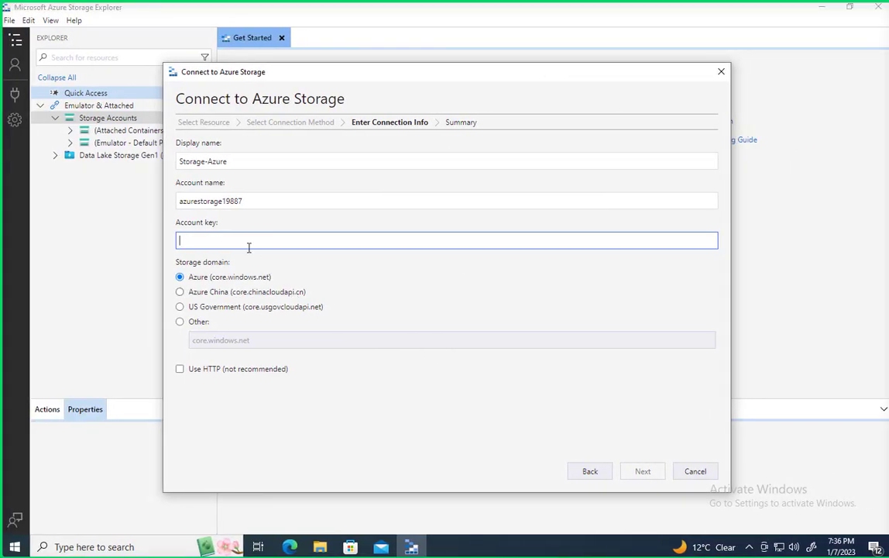
Step: Paste key1 as the Account key, connect Storage-Azure, and open its share file share
key(ctrl+v)
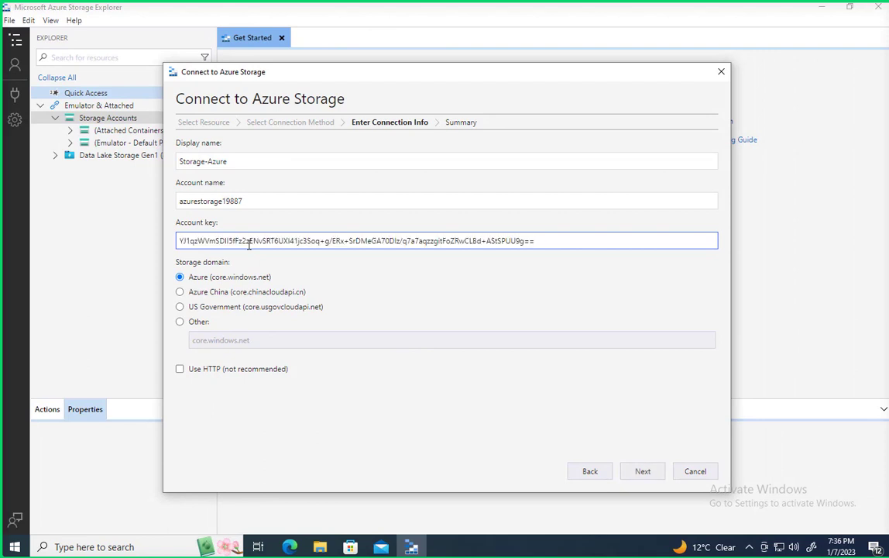
click(643, 471)
click(643, 471)
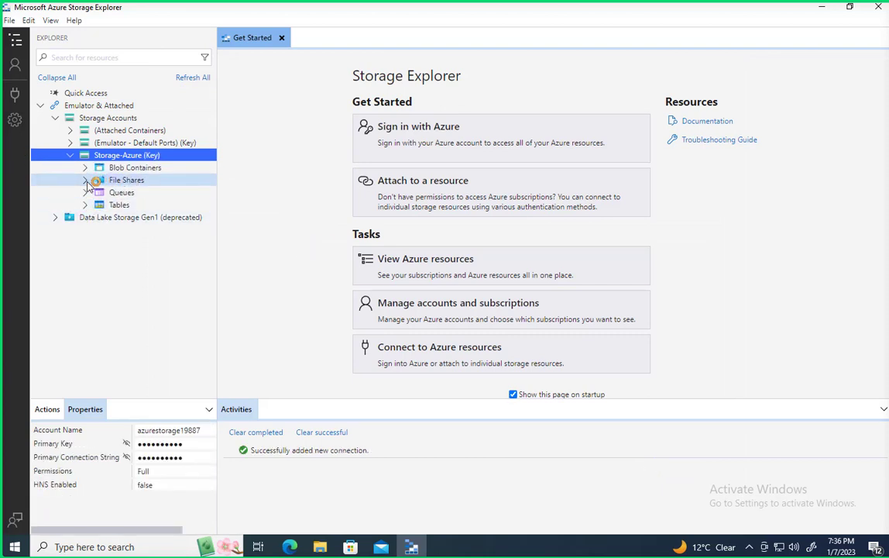
click(84, 180)
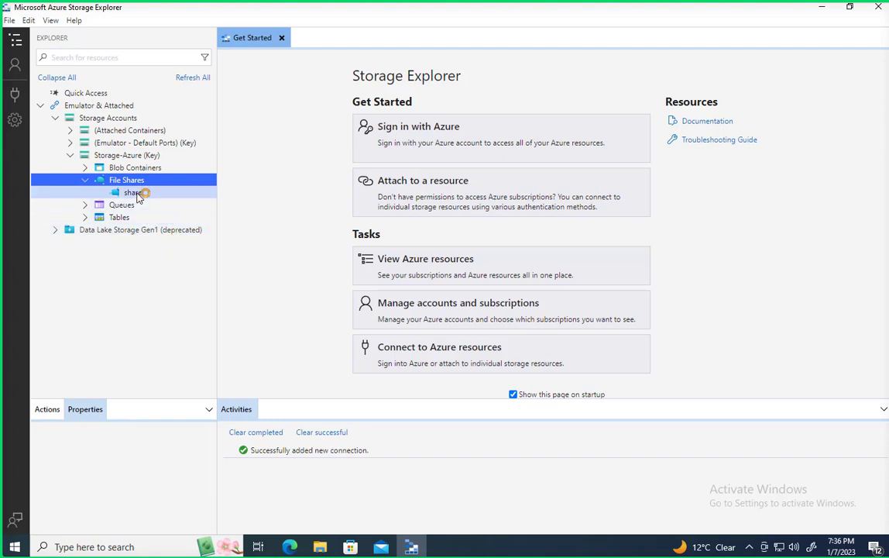
click(135, 192)
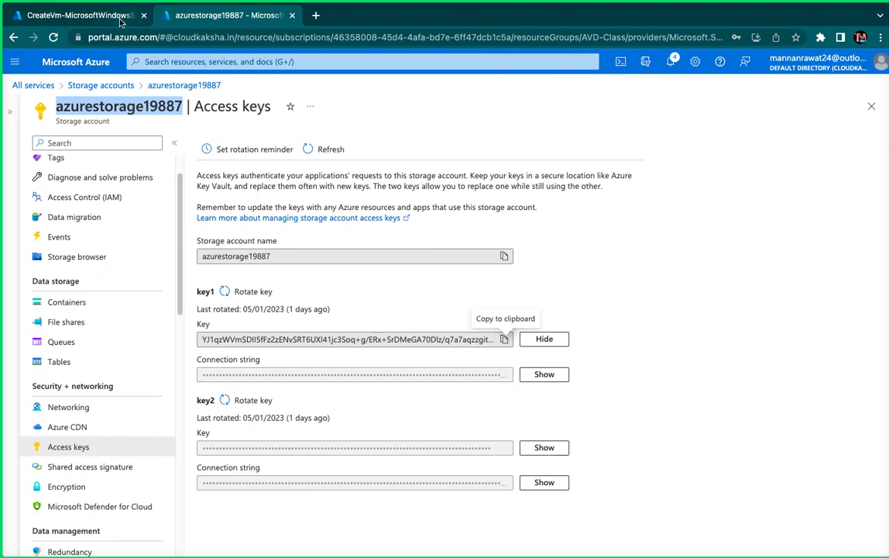
Step: Go from the CreateVm deployment to test-vm and open its RDP connection
click(121, 18)
click(248, 349)
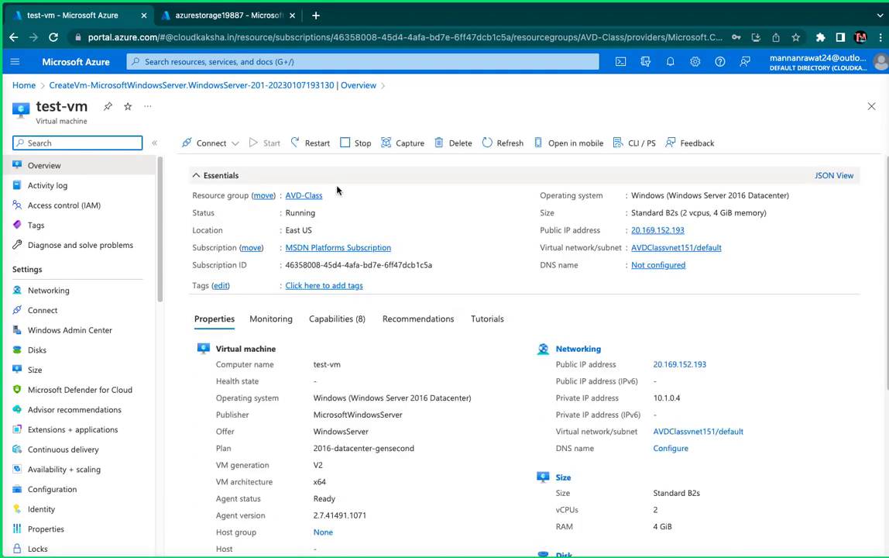
click(237, 147)
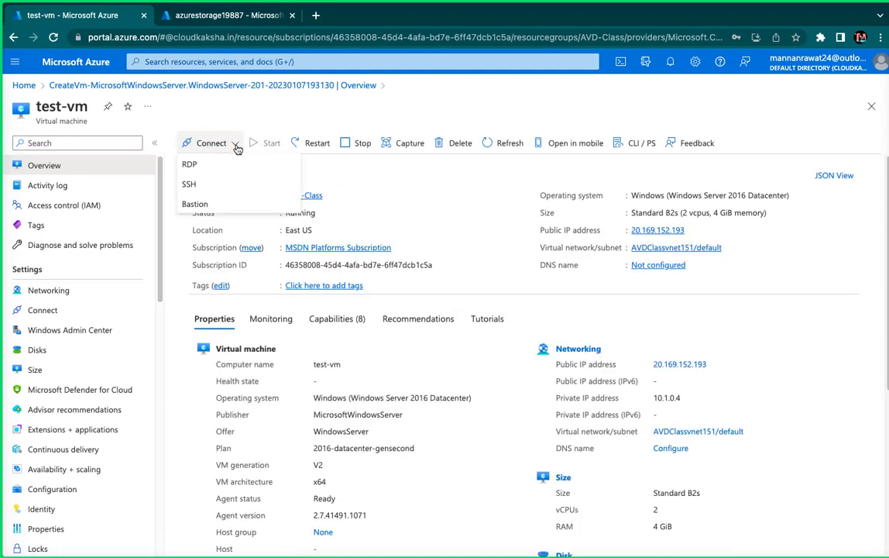
click(197, 165)
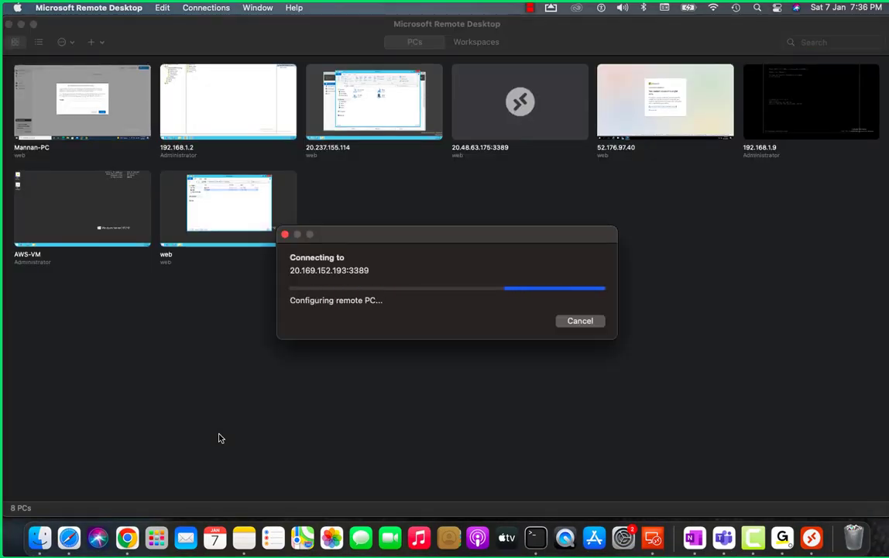
Step: Sign in to the VM with the admin username and password and accept the certificate warning
text(web)
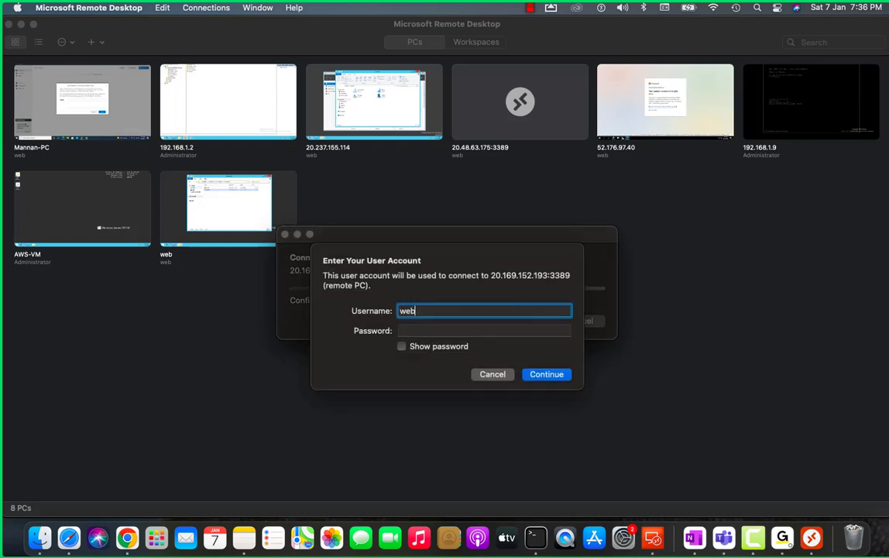
key(Tab)
text(******)
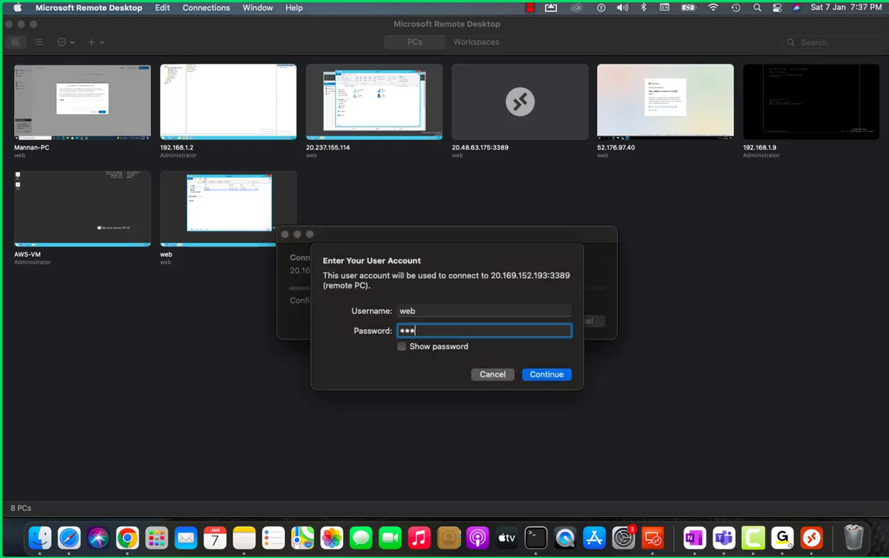
text(****)
key(Return)
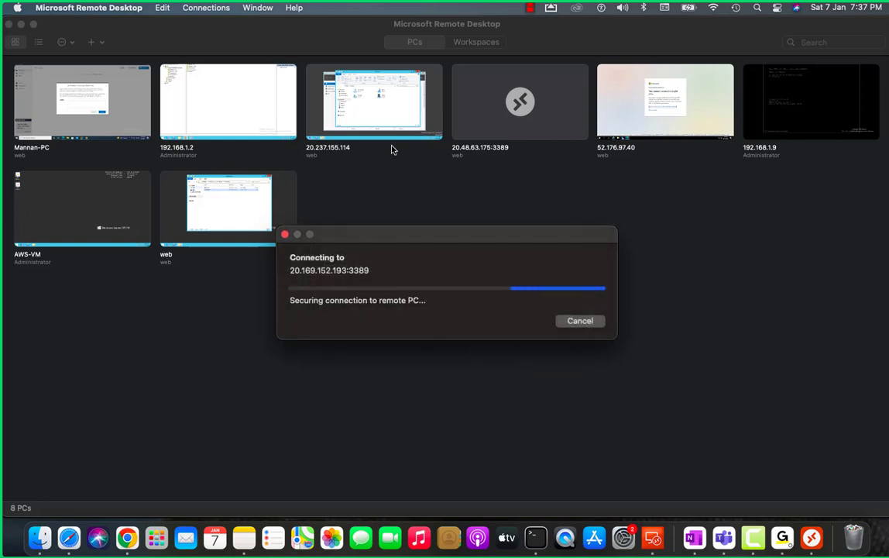
click(21, 24)
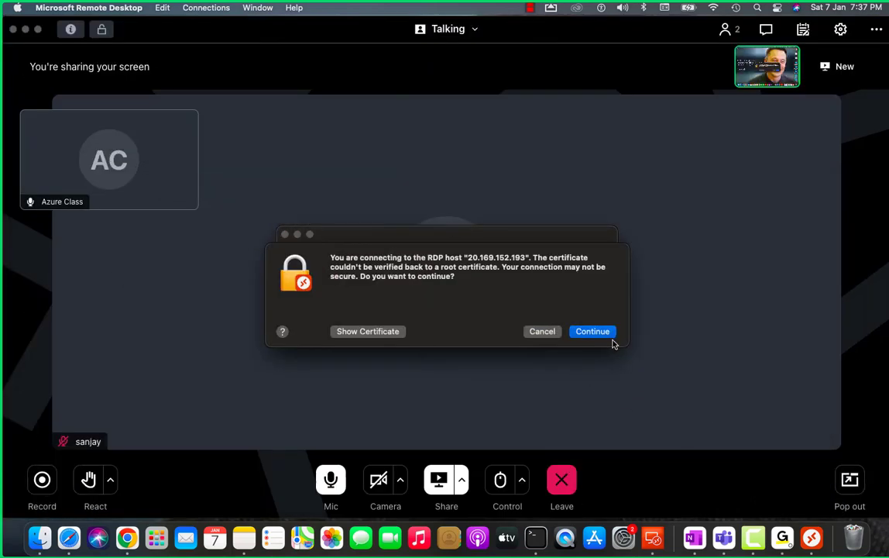
click(609, 335)
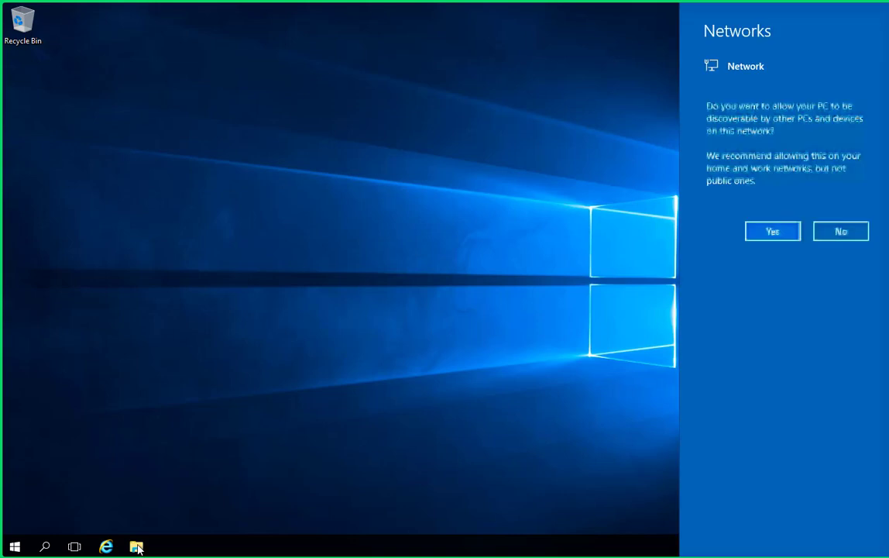
Step: Answer Yes to network discovery, browse This PC and drive C: in File Explorer, minimize Server Manager
click(762, 228)
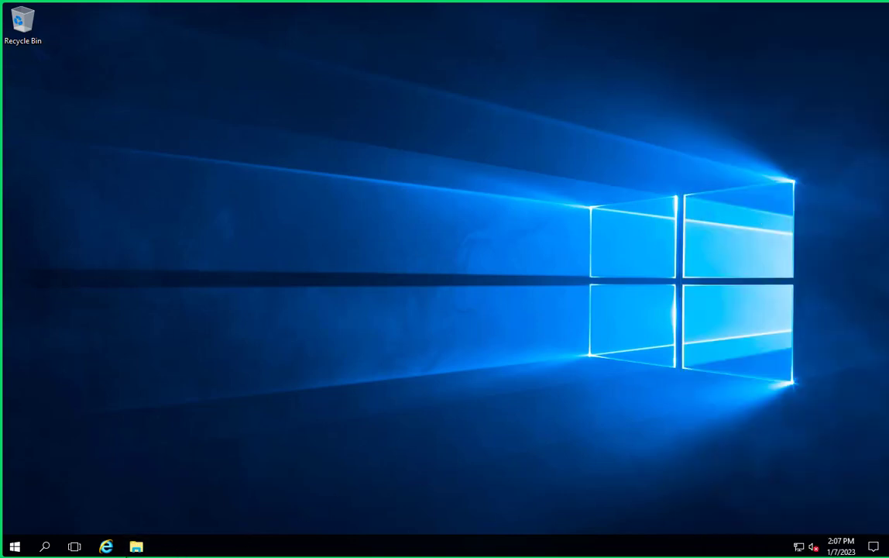
click(138, 547)
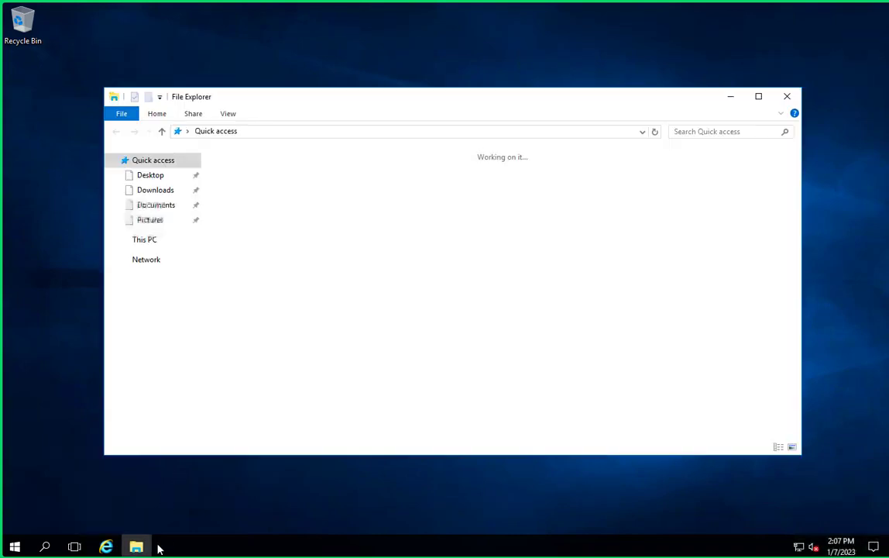
click(154, 246)
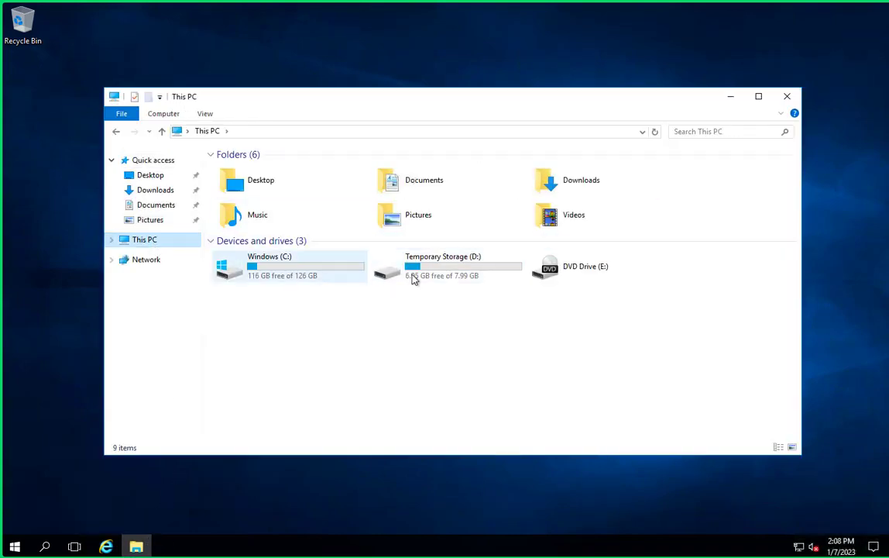
double_click(350, 266)
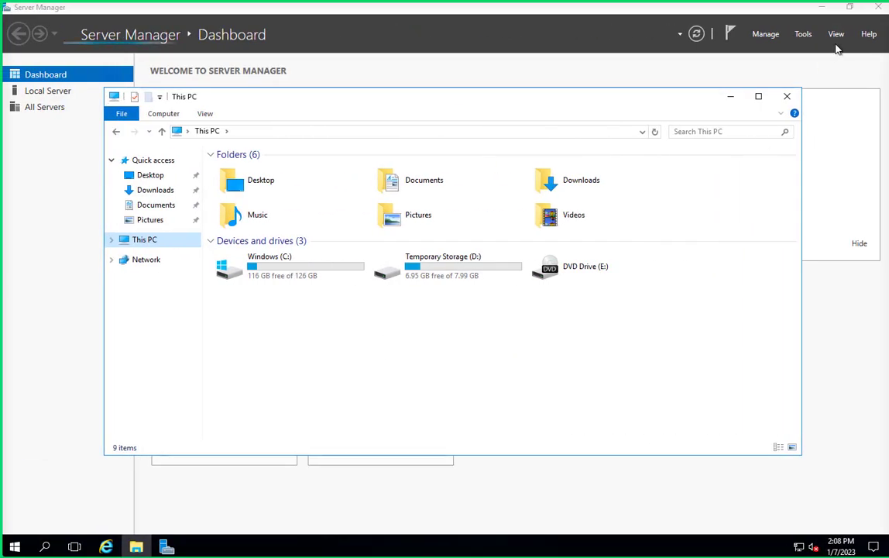
click(824, 14)
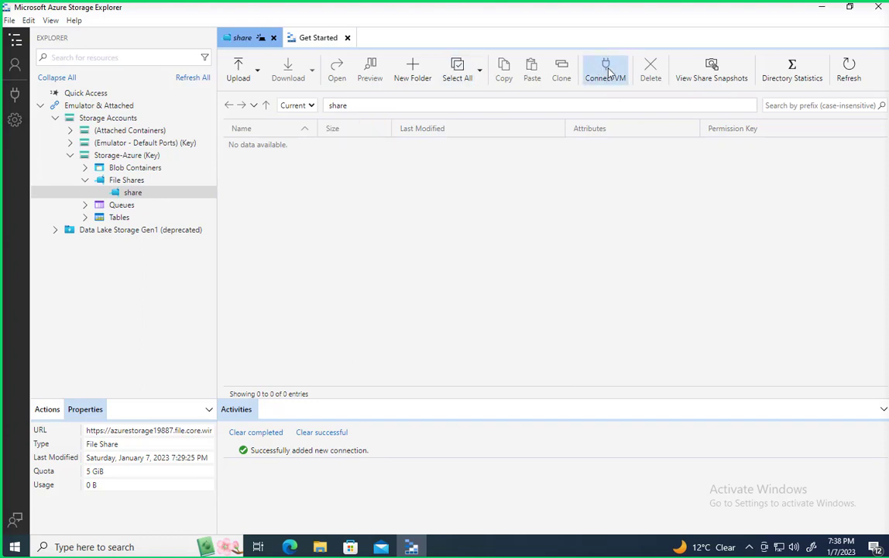
Step: Select the net use mapping command from Connect VM, then close it and minimize Storage Explorer
click(608, 70)
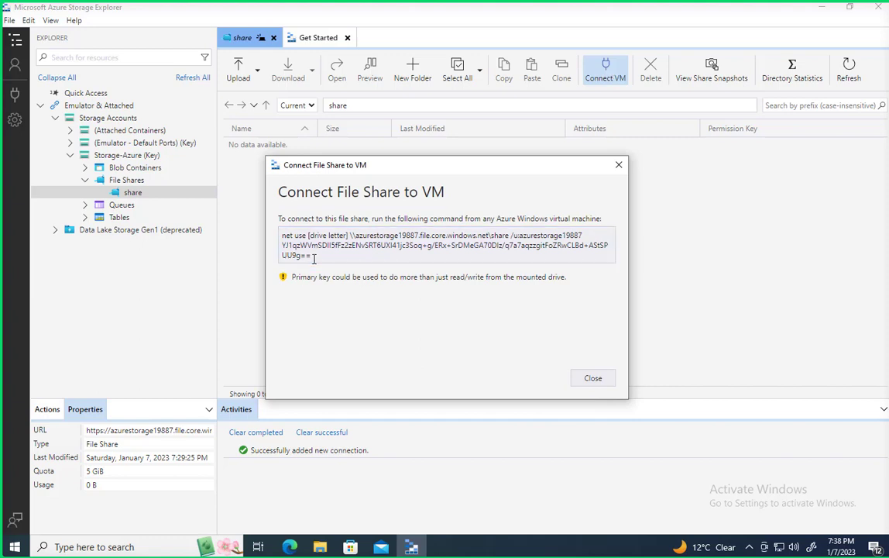
drag(313, 258, 279, 230)
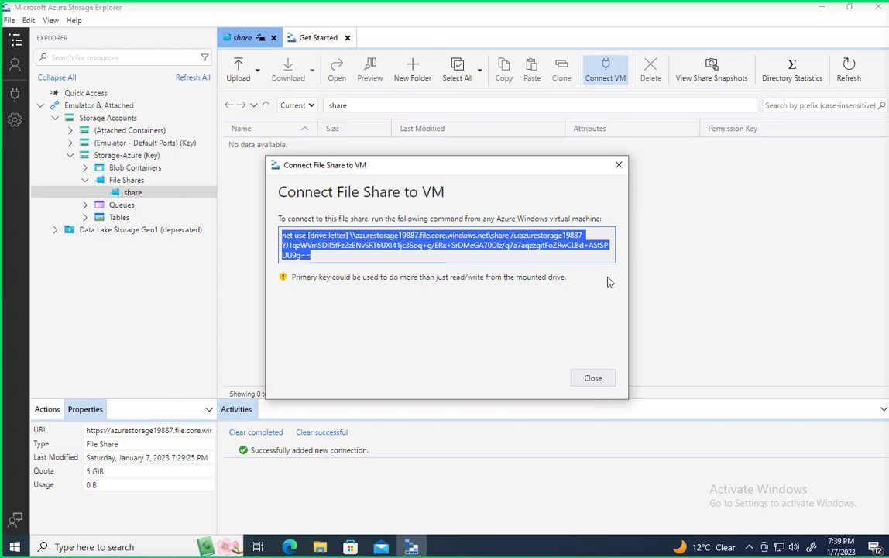
click(619, 165)
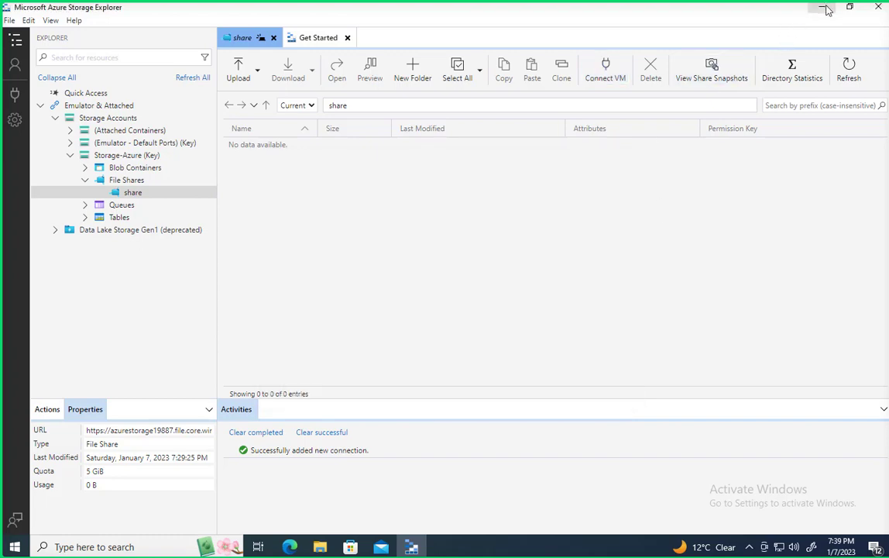
click(822, 7)
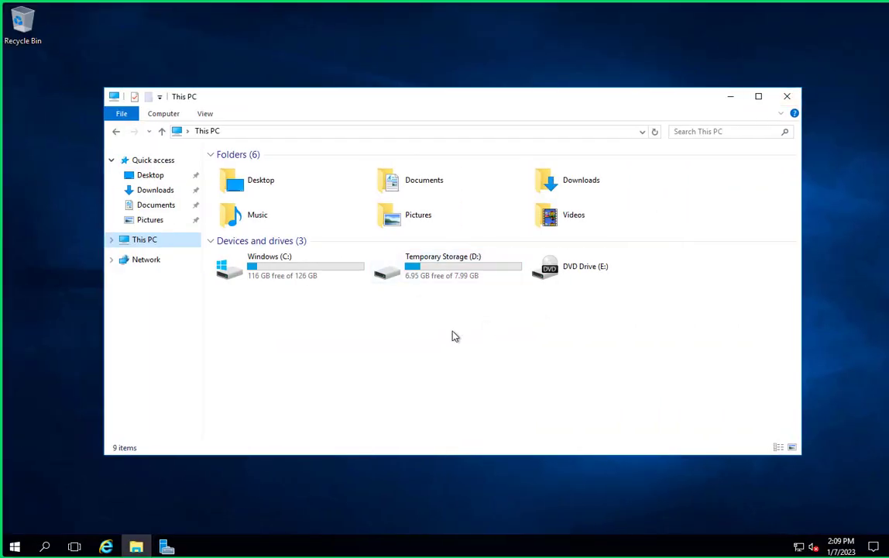
Step: In an admin cmd, run the pasted net use command with drive letter k: to map the share
key(super+r)
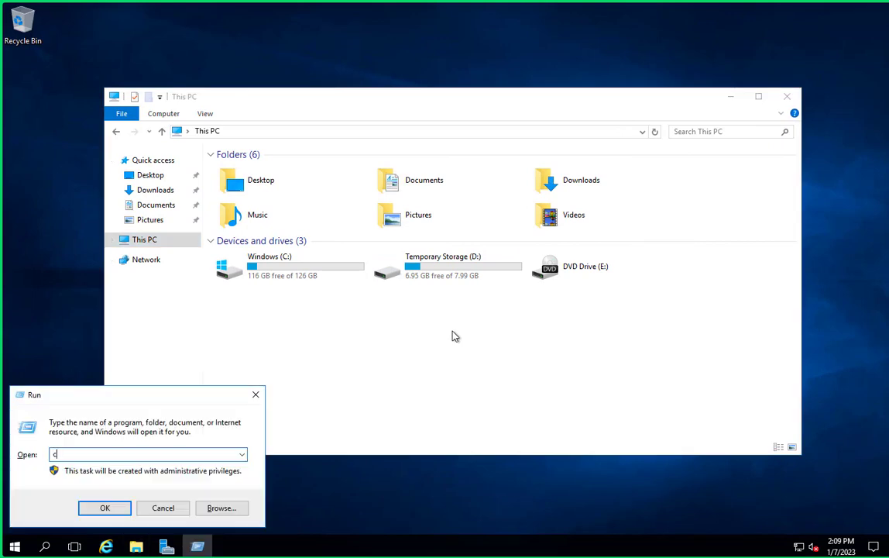
key(Return)
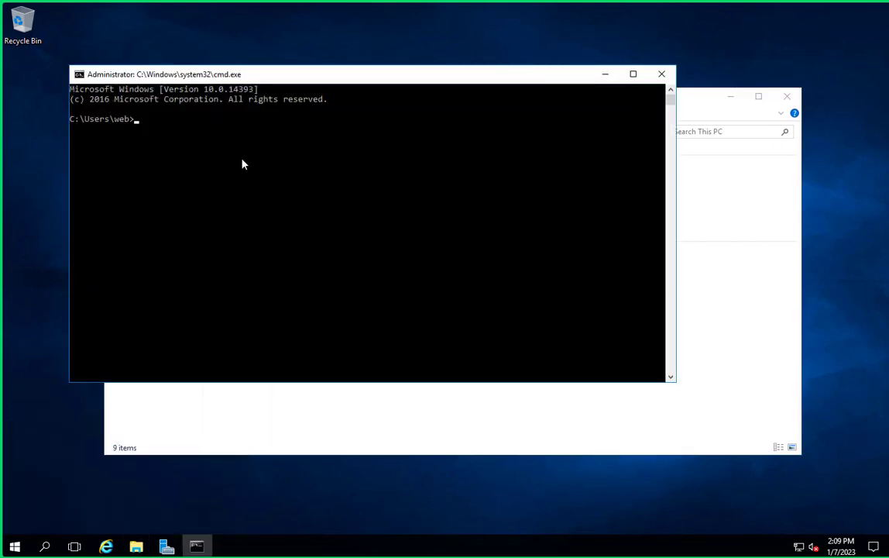
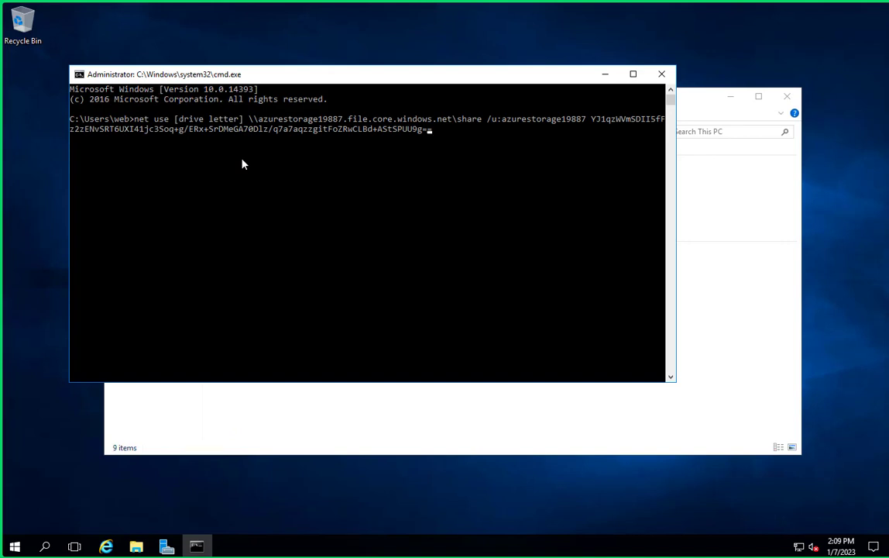
key(Left)
key(Left)
key(Left)
key(Left)
key(Left)
key(Left)
key(Left)
key(Left)
key(Left)
key(Left)
key(Left)
key(Left)
key(Left)
key(Left)
key(Left)
key(Left)
key(Left)
key(Left)
key(Left)
key(Left)
key(Left)
key(Left)
key(Left)
key(Left)
key(Left)
key(Left)
key(Left)
key(Left)
key(Left)
key(Left)
key(Left)
key(Left)
key(Left)
key(Left)
key(Left)
key(Left)
key(Left)
key(Left)
key(Left)
key(Left)
key(Left)
key(Left)
key(Left)
key(Left)
key(Left)
key(Left)
key(Left)
key(Left)
key(Left)
key(Left)
key(Left)
key(Left)
key(Left)
key(Left)
key(Left)
key(Left)
key(Left)
key(Left)
key(Left)
key(Left)
key(Left)
key(Left)
key(Left)
key(Left)
key(Left)
key(Left)
key(Left)
key(Left)
key(Left)
key(Left)
key(Left)
key(Left)
key(Left)
key(Left)
key(Left)
key(Left)
key(Left)
key(Left)
key(Left)
key(Left)
key(Left)
key(Left)
key(Left)
key(Left)
key(Left)
key(Left)
key(Left)
key(Left)
key(Left)
key(Left)
key(Left)
key(Left)
key(Left)
key(Left)
key(Left)
key(Left)
key(Left)
key(Left)
key(Left)
key(Left)
key(Left)
key(Left)
key(Left)
key(Left)
key(Left)
key(Left)
key(Left)
key(Left)
key(Left)
key(Left)
key(Left)
key(Left)
key(Left)
key(Left)
key(Left)
key(Left)
key(Left)
key(Left)
key(Left)
key(Left)
key(Left)
key(Left)
key(Left)
key(Left)
key(Left)
key(Left)
key(Left)
key(Left)
key(Left)
key(Left)
key(Left)
key(Left)
key(Left)
key(Left)
key(Left)
key(Left)
key(Left)
key(Left)
key(Left)
key(Left)
key(Left)
key(Left)
key(Left)
key(Left)
key(Left)
key(Left)
key(Left)
key(Left)
key(Left)
key(Left)
key(Left)
key(Left)
key(BackSpace)
key(BackSpace)
key(BackSpace)
key(BackSpace)
key(BackSpace)
key(BackSpace)
key(BackSpace)
key(BackSpace)
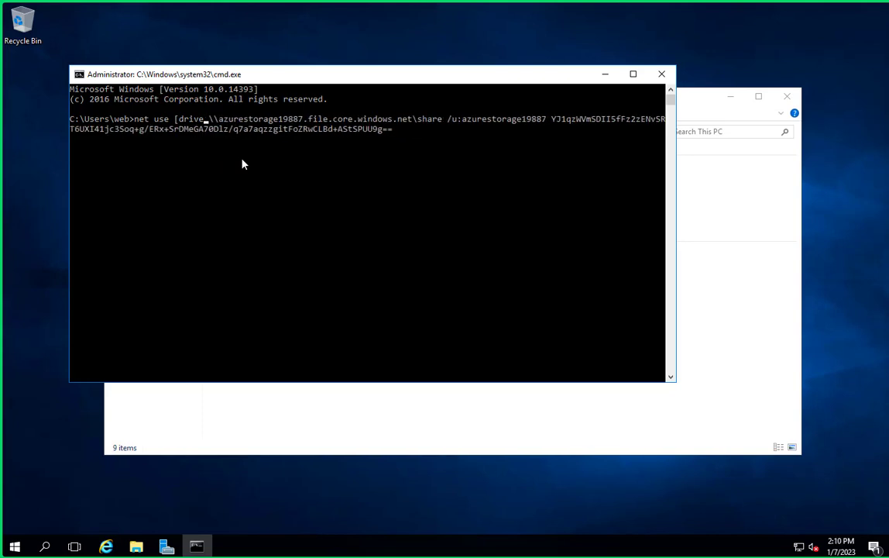
key(BackSpace)
key(BackSpace)
key(BackSpace)
key(BackSpace)
key(BackSpace)
key(BackSpace)
key(BackSpace)
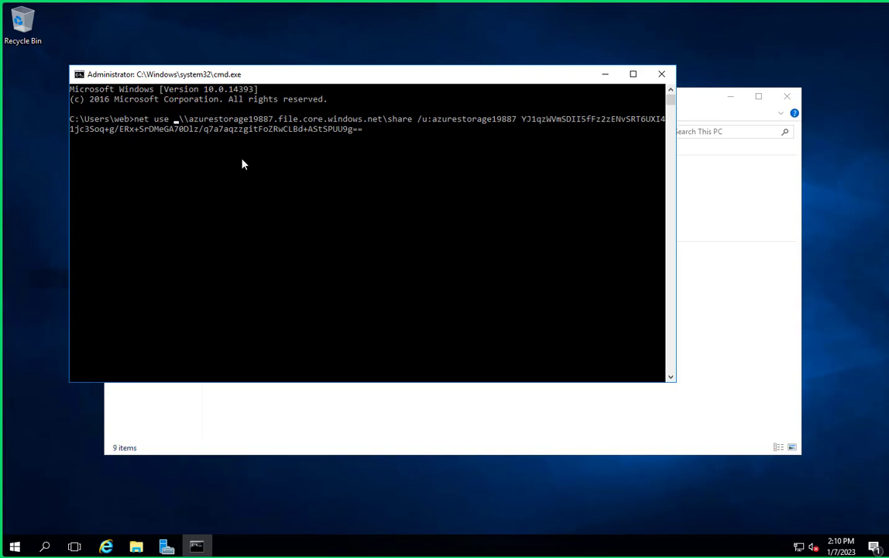
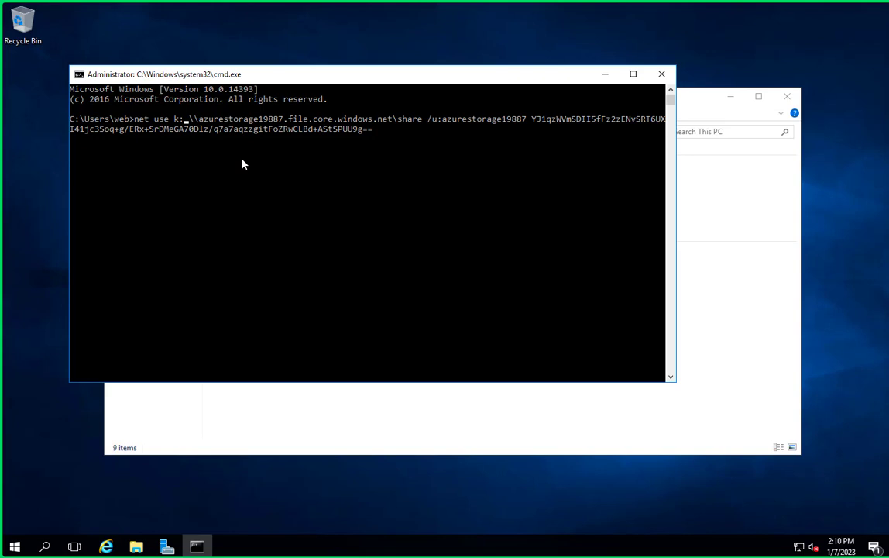
key(Return)
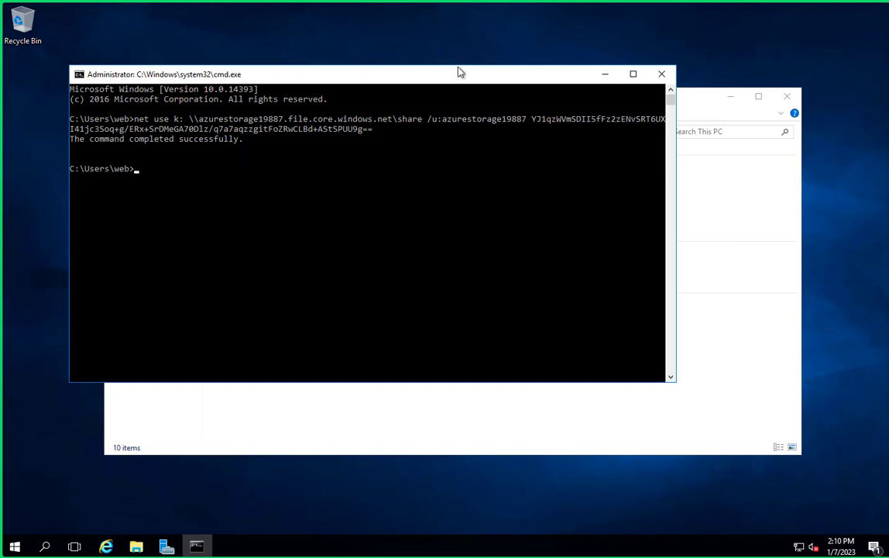
Step: On the mapped K: share, create a folder named data and open it
click(742, 194)
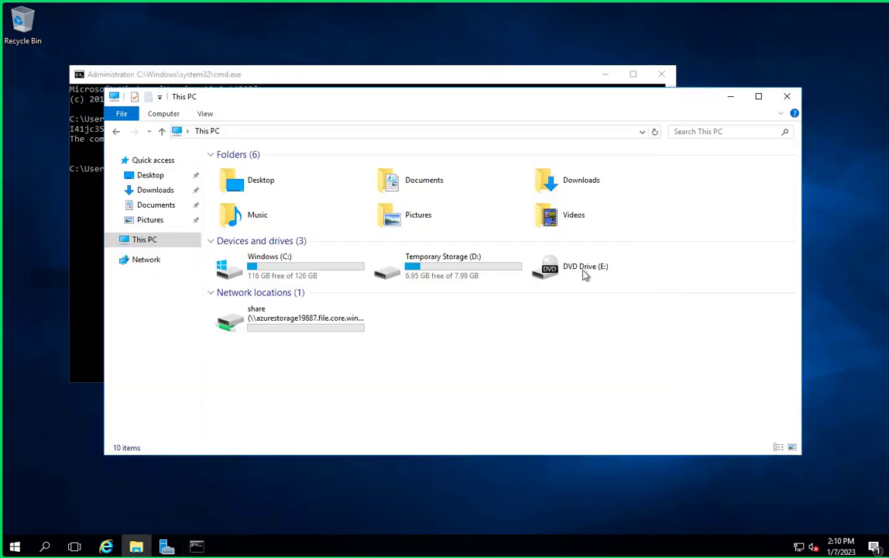
double_click(309, 324)
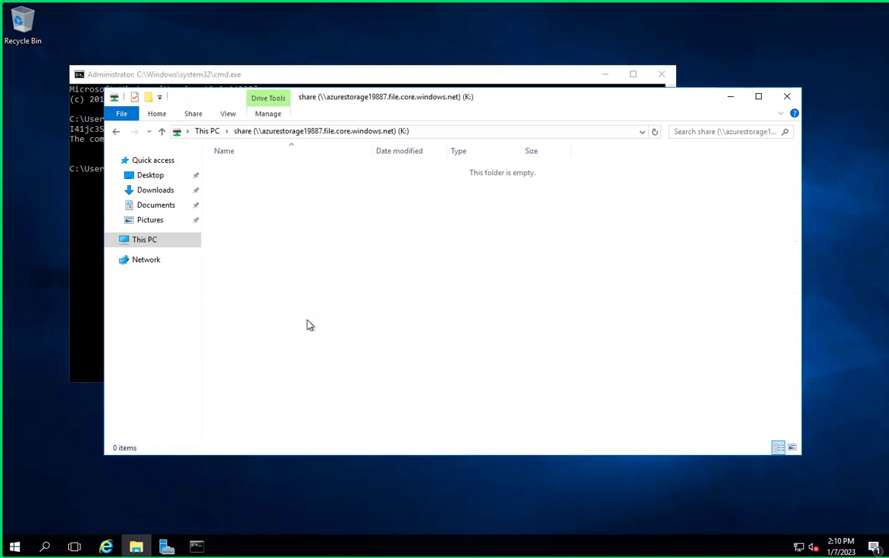
click(149, 97)
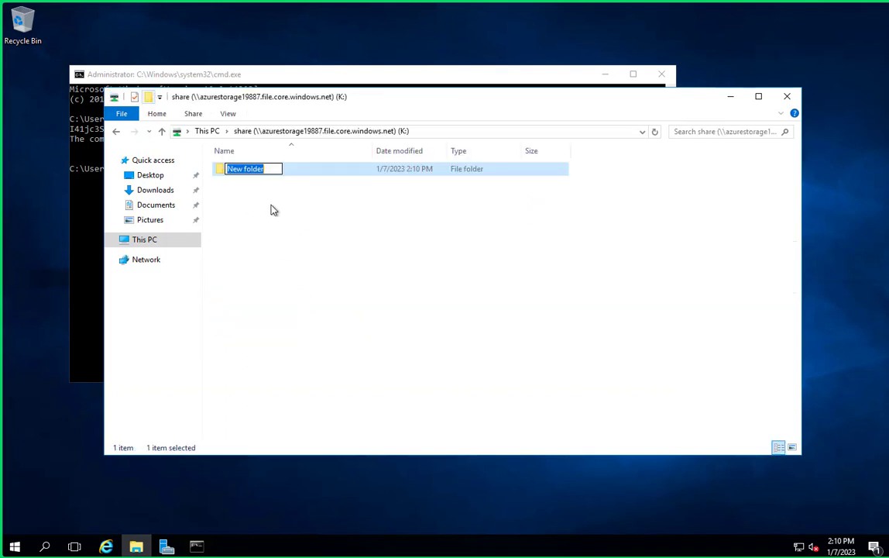
text(da)
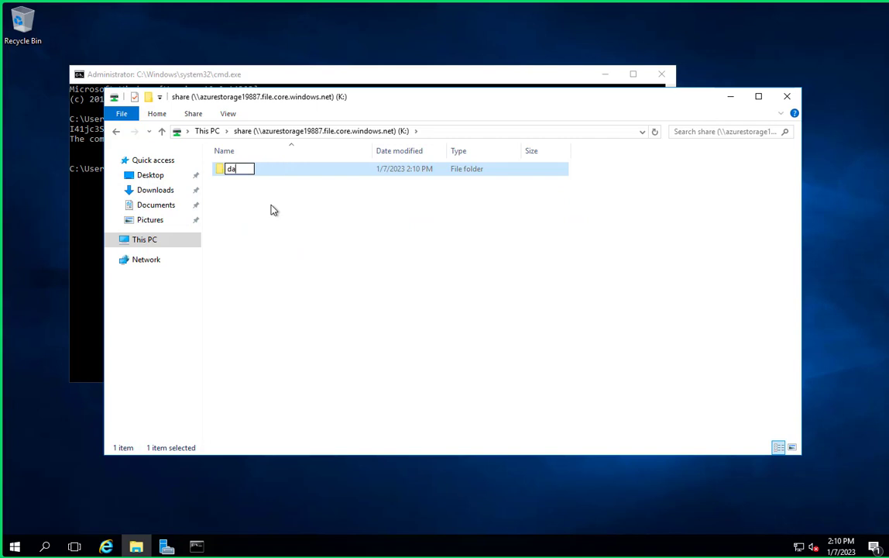
text(ta)
key(Return)
double_click(240, 174)
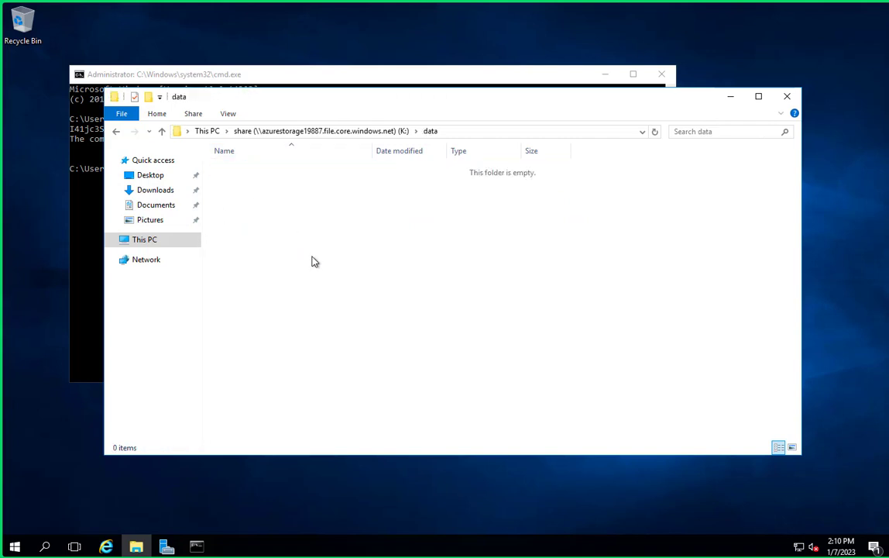
Step: Create test.txt in data containing "this is test file", save it, and close Explorer
right_click(311, 256)
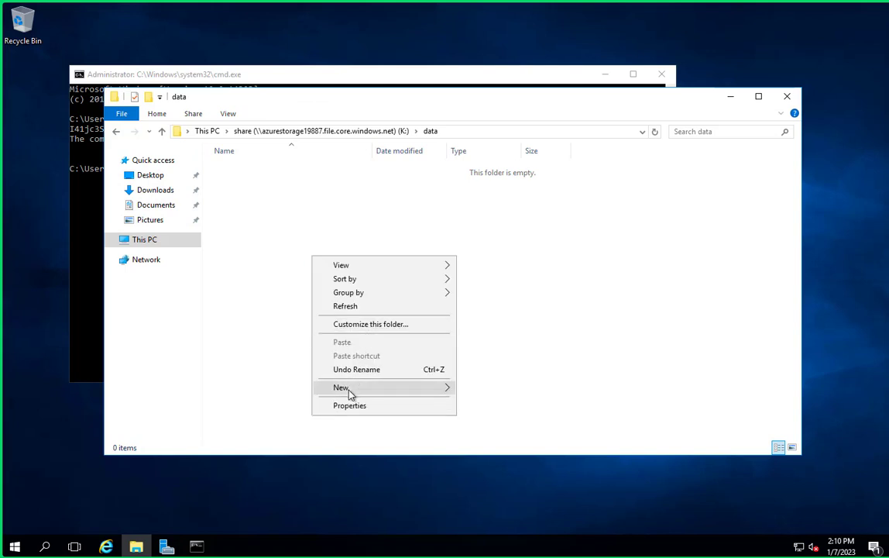
mouse_move(350, 392)
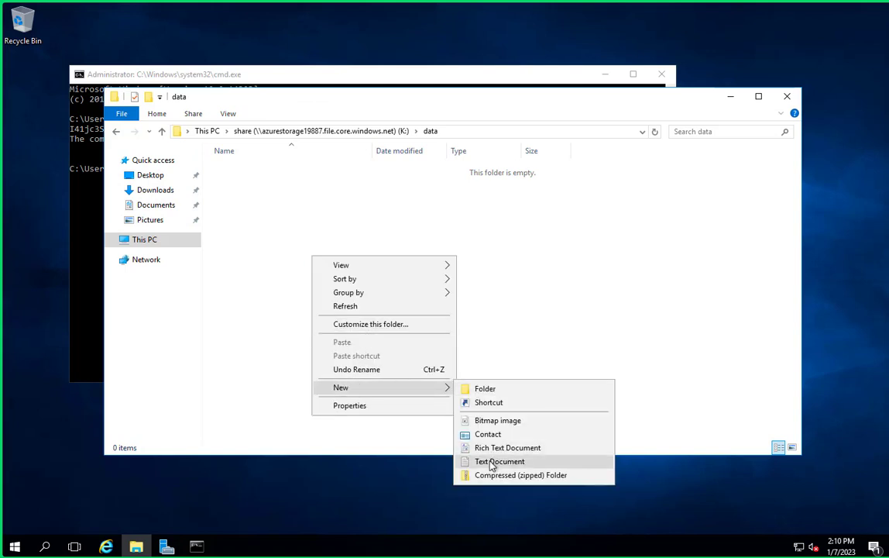
click(495, 461)
text(tes)
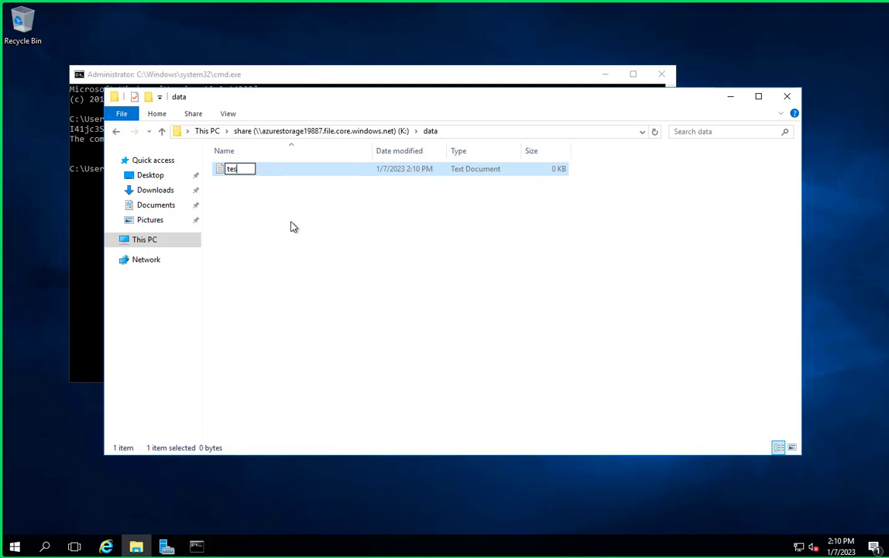
text(t)
key(Return)
key(Return)
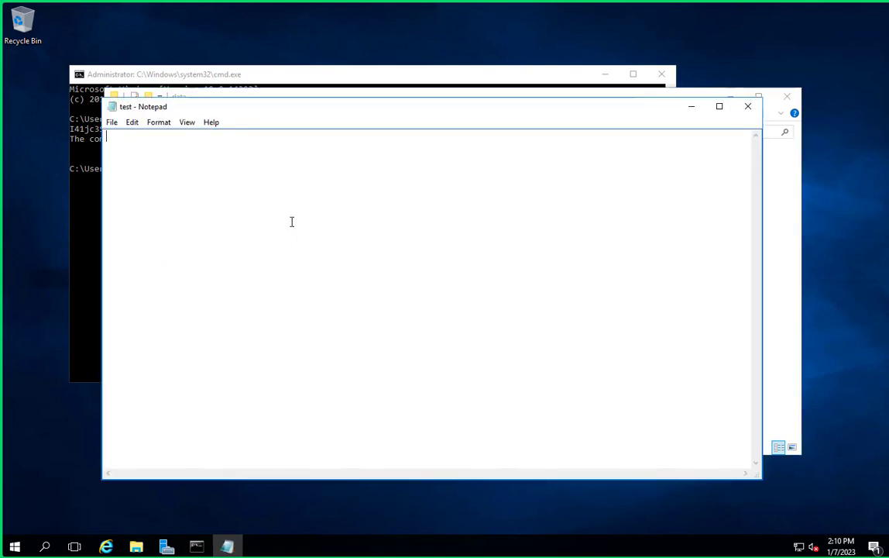
text(this is test fil)
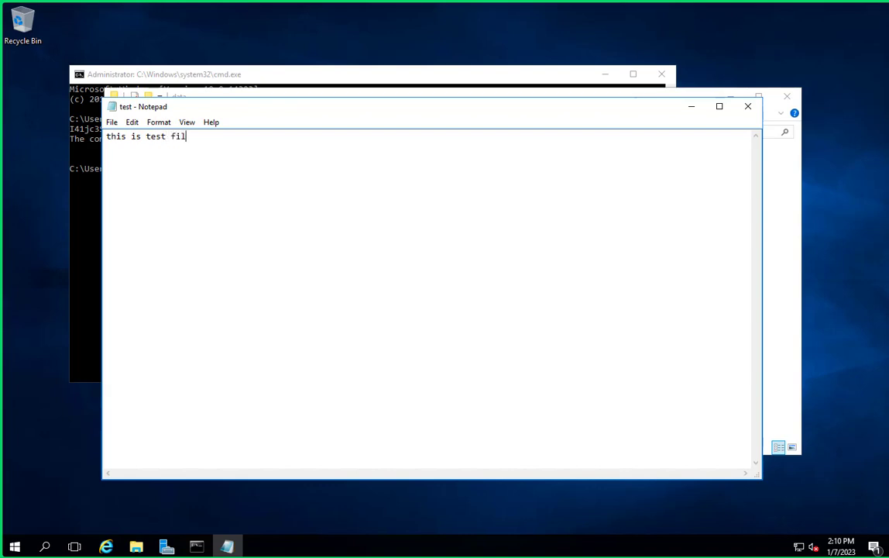
text(e)
click(745, 110)
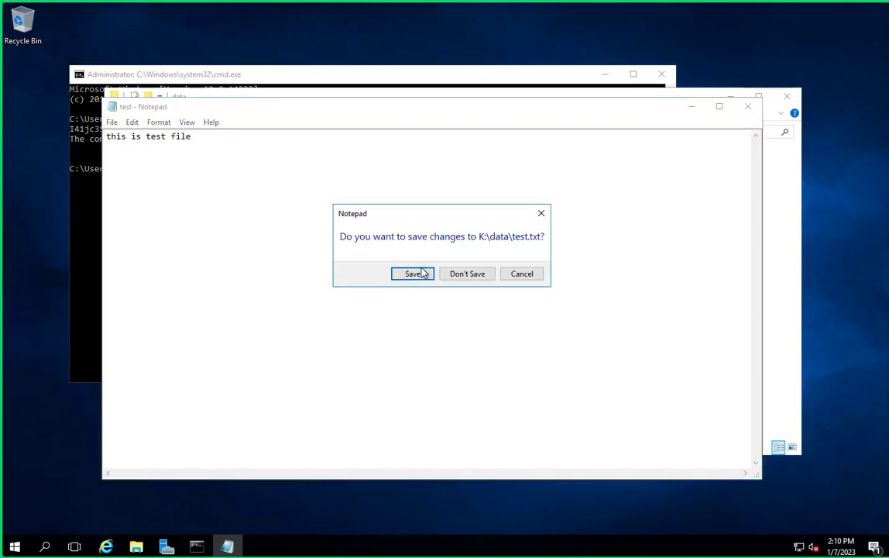
click(423, 273)
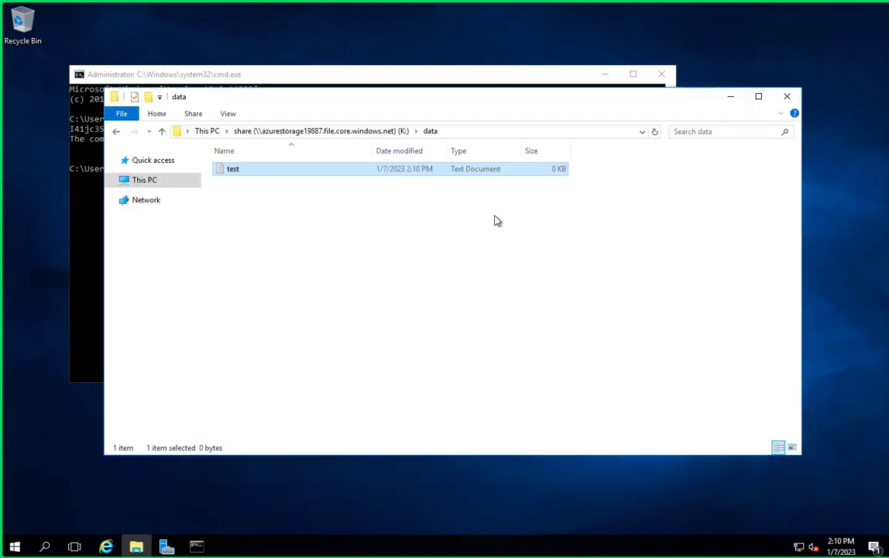
click(788, 101)
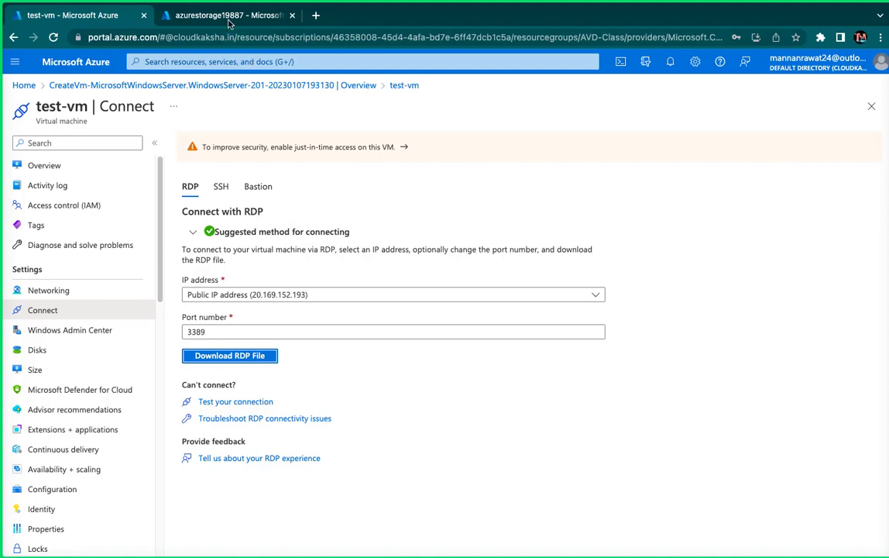
Step: In storage account azurestorage19887, browse file share 'share' to its data directory
click(229, 21)
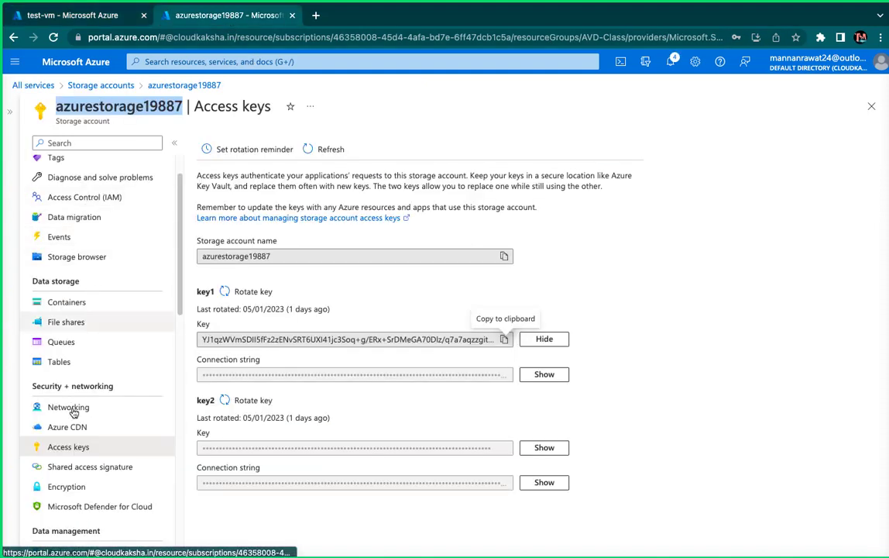
click(76, 326)
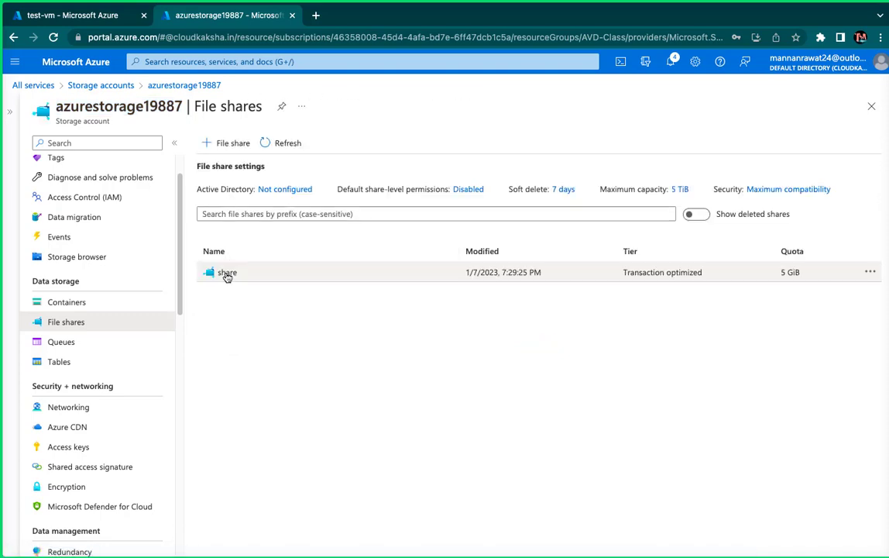
click(226, 274)
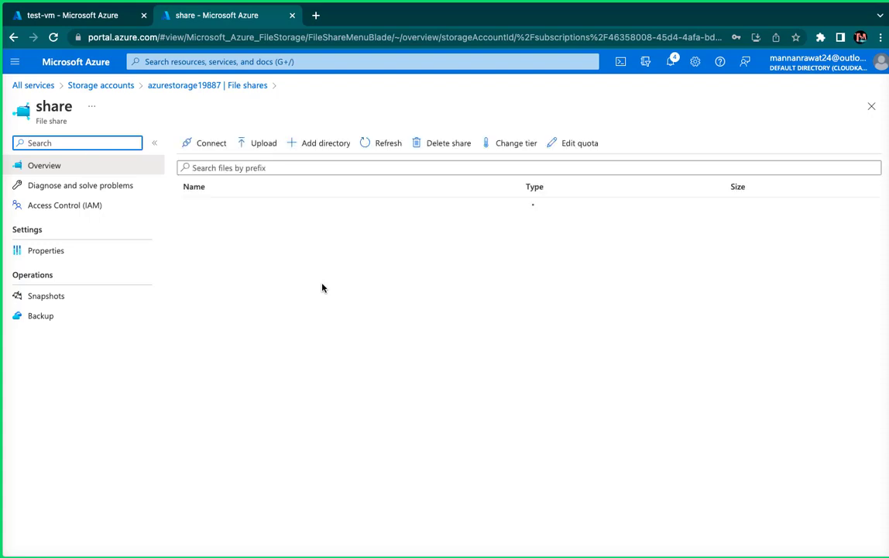
click(206, 211)
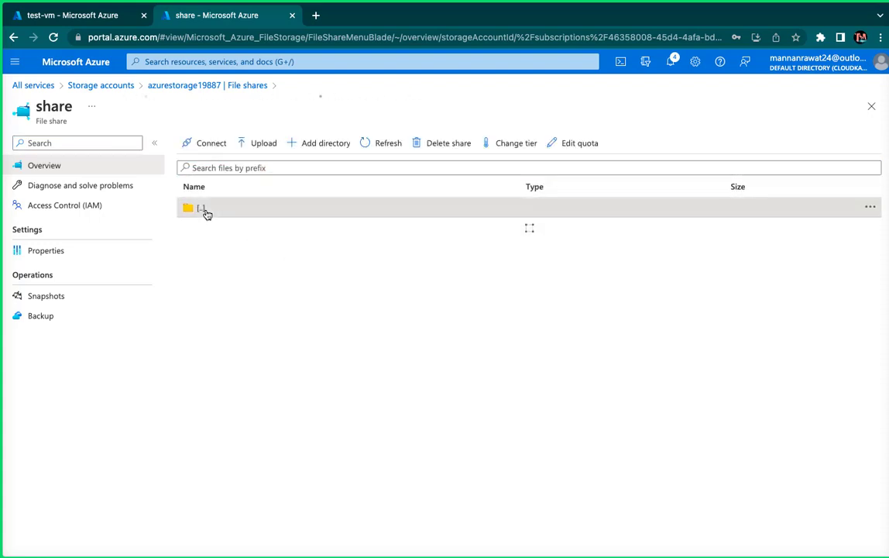
click(203, 209)
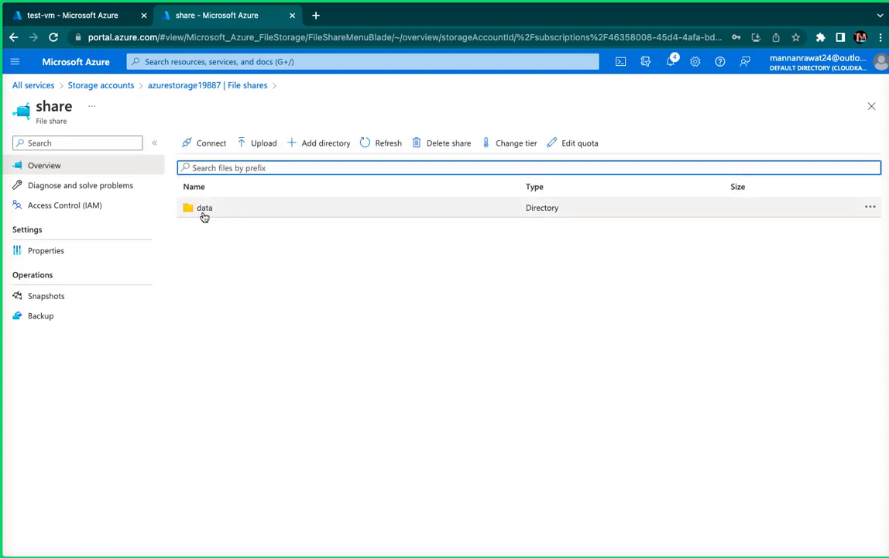
click(204, 211)
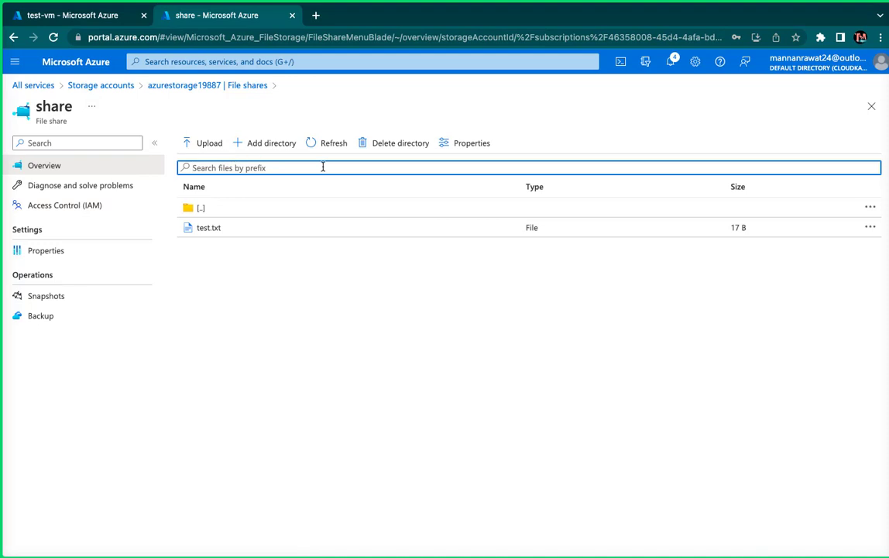
Step: Return to the azurestorage19887 file shares list and bring up the actions menu for 'share'
click(215, 87)
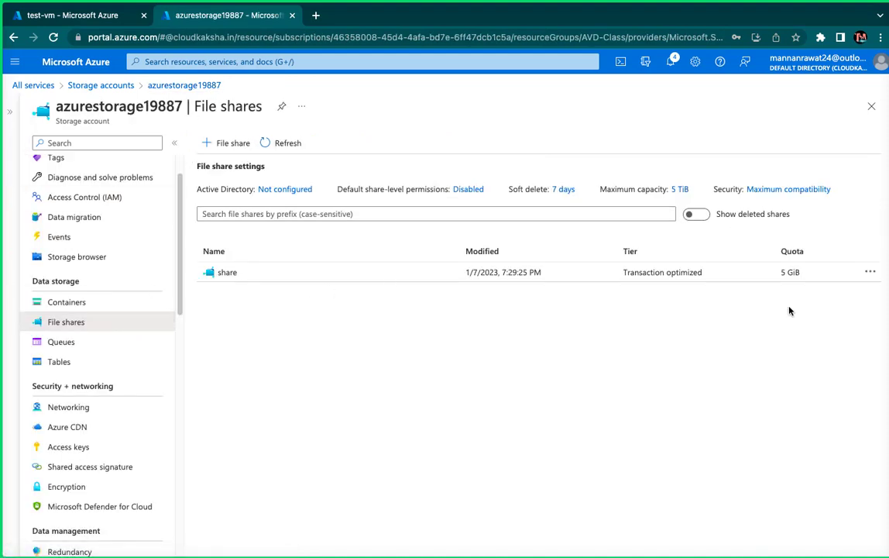
click(871, 273)
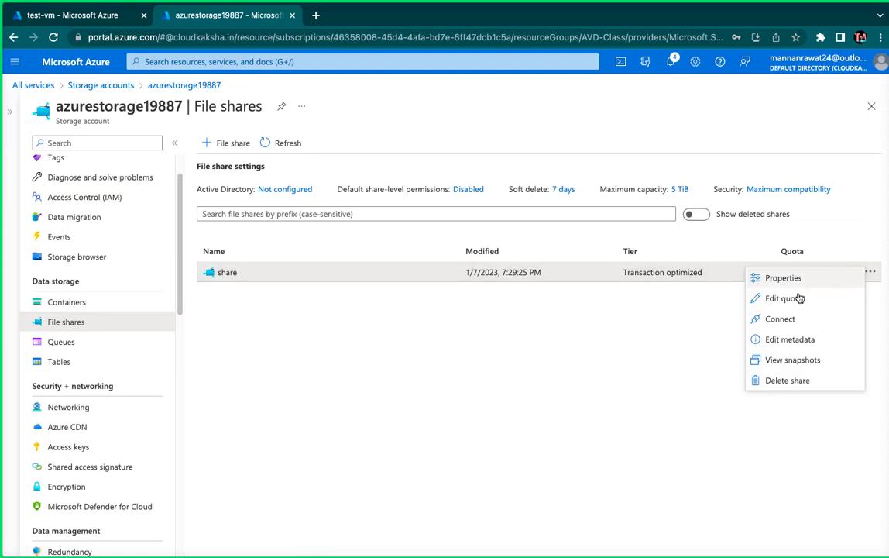
Step: View the PowerShell script that mounts 'share' as drive Z, then close the Connect blade
click(782, 319)
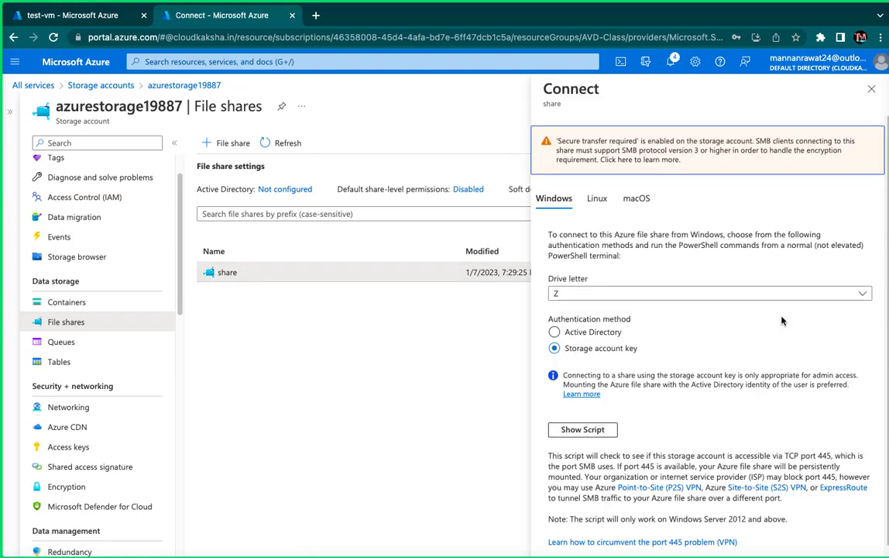
scroll(598, 379, down, 1)
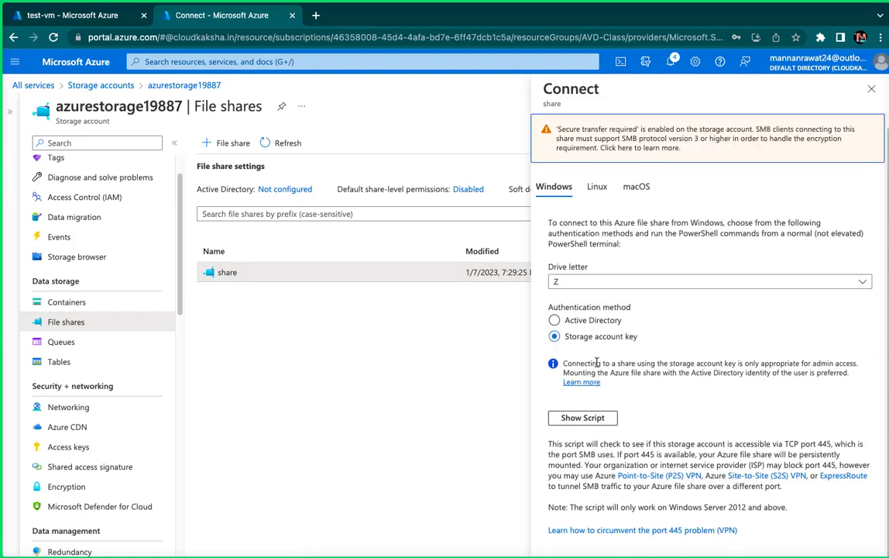
click(592, 418)
scroll(617, 477, down, 3)
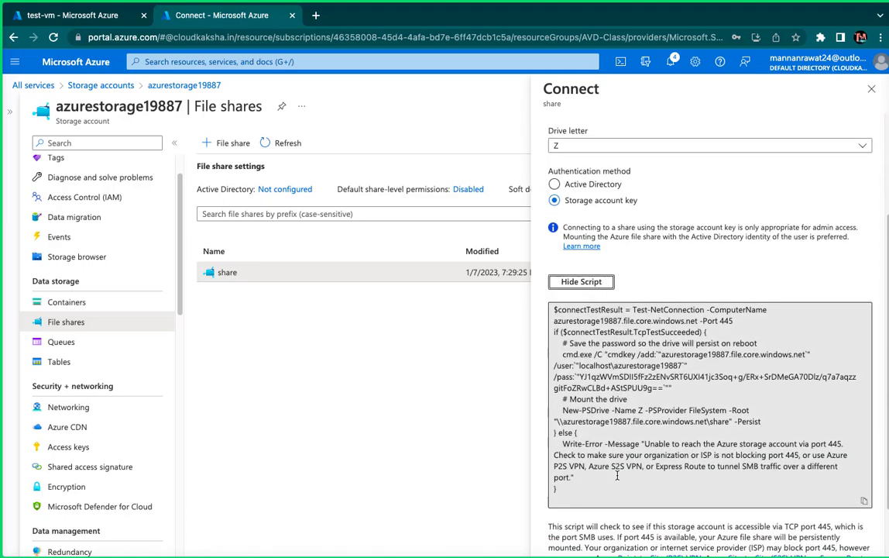
click(642, 343)
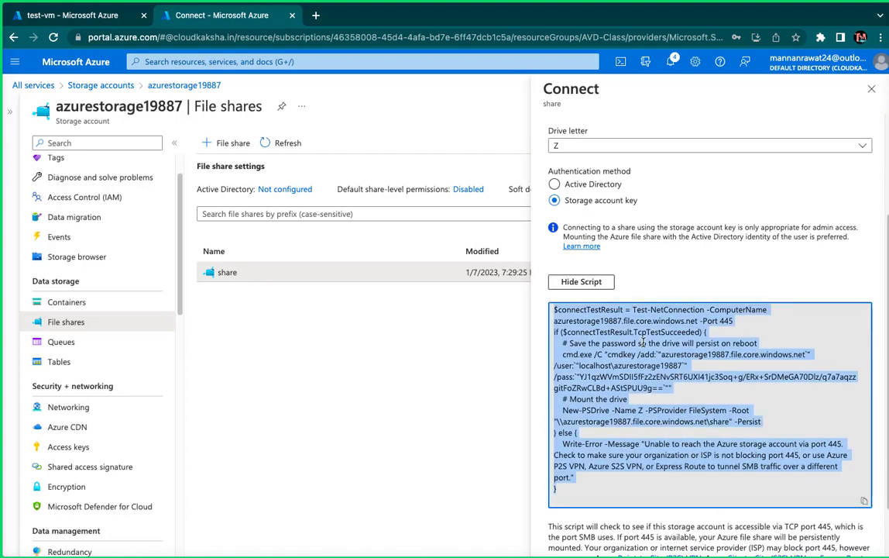
click(681, 240)
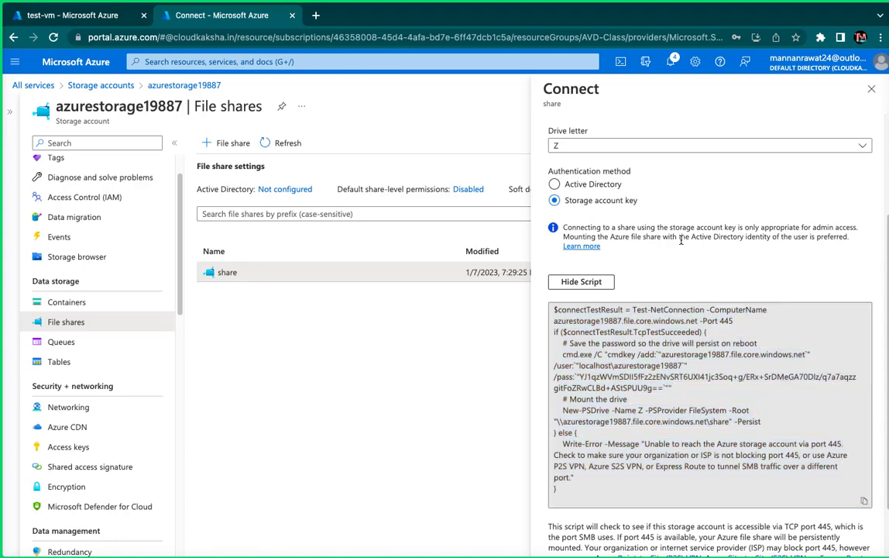
scroll(680, 240, up, 5)
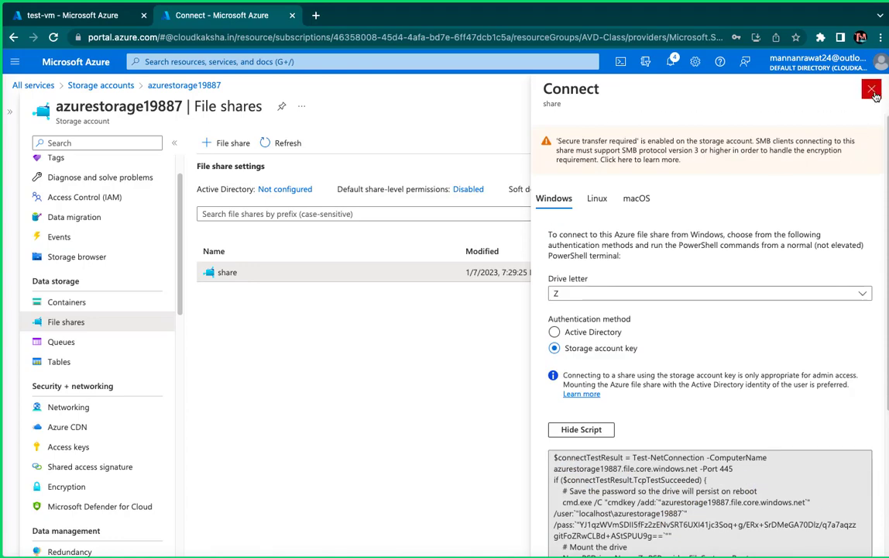
click(871, 88)
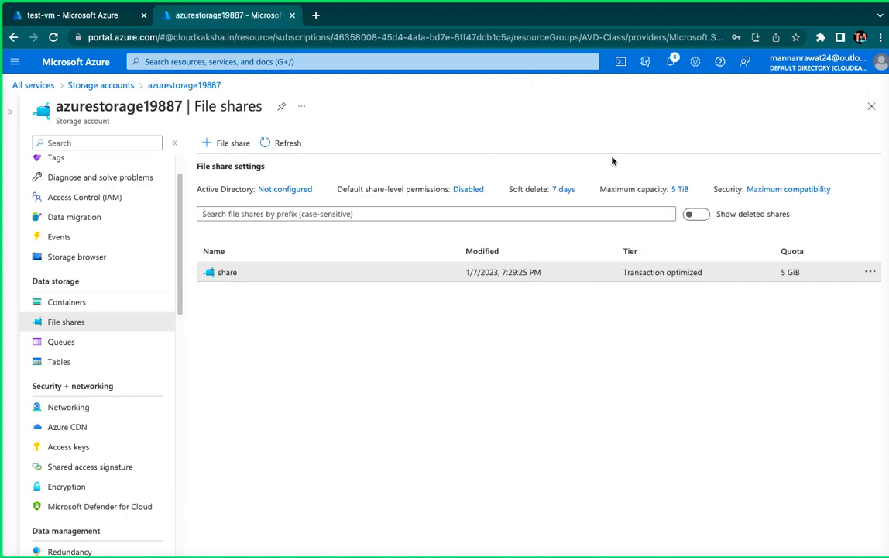
Step: Check notifications, go via Home to the Storage accounts list, and refresh it
click(671, 65)
click(872, 90)
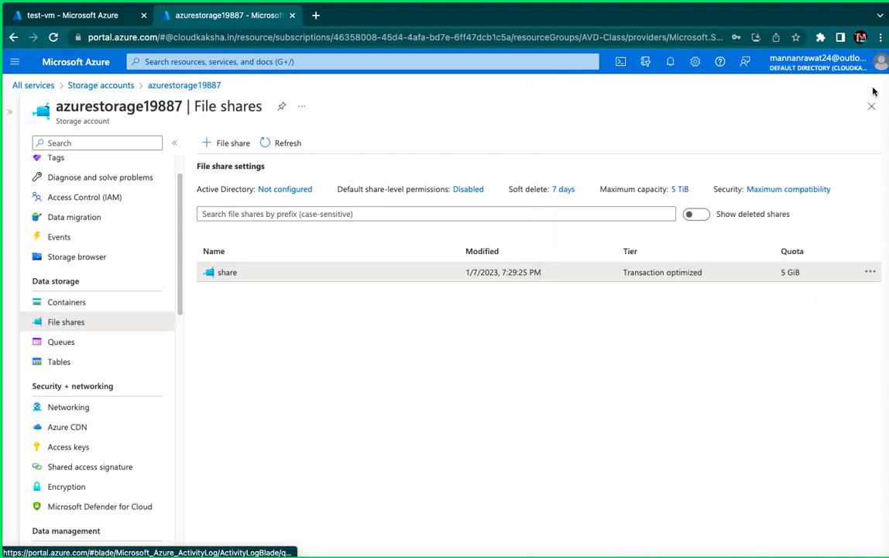
click(185, 85)
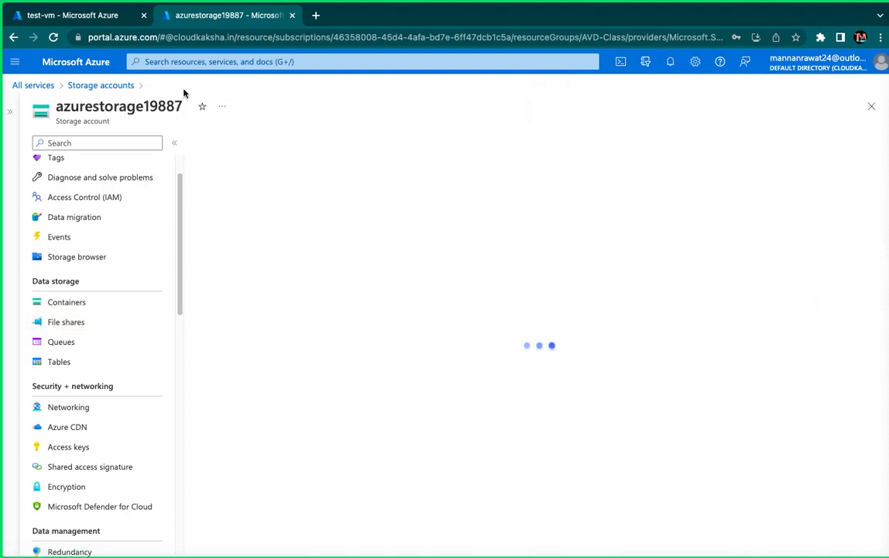
click(120, 86)
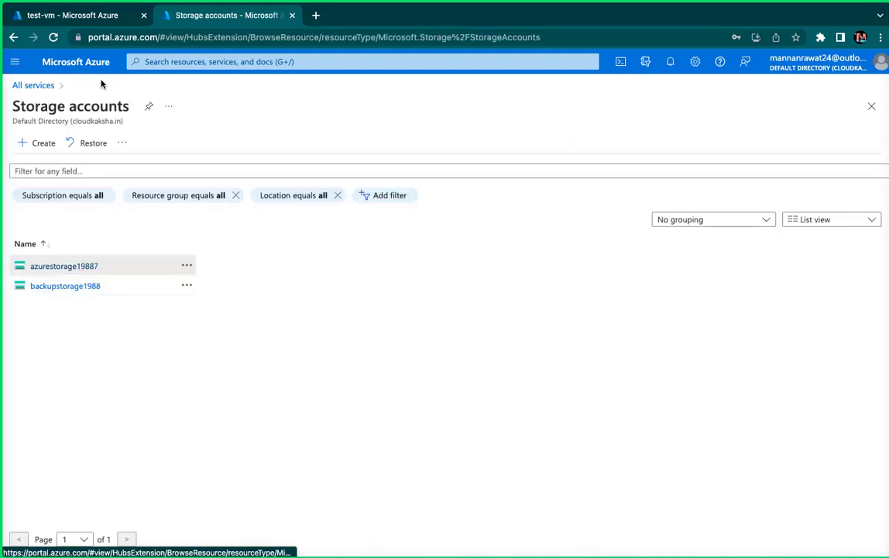
click(81, 63)
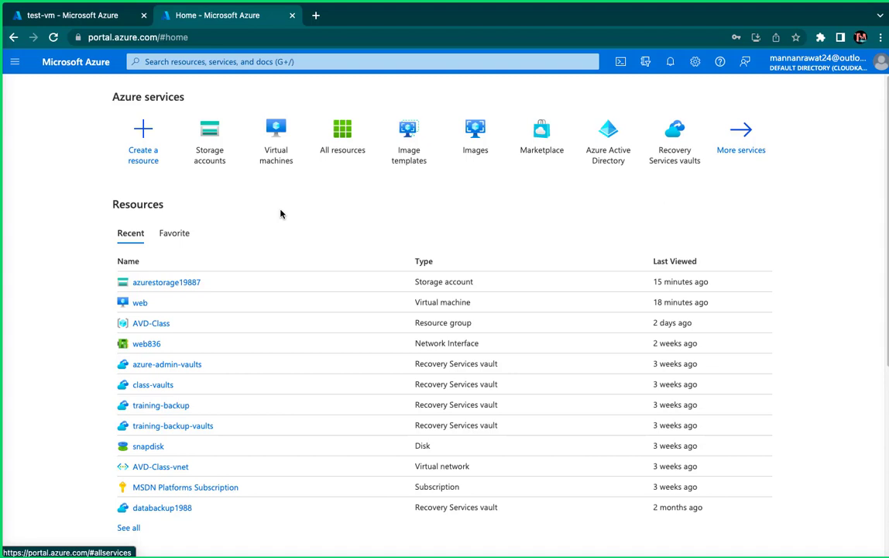
click(208, 149)
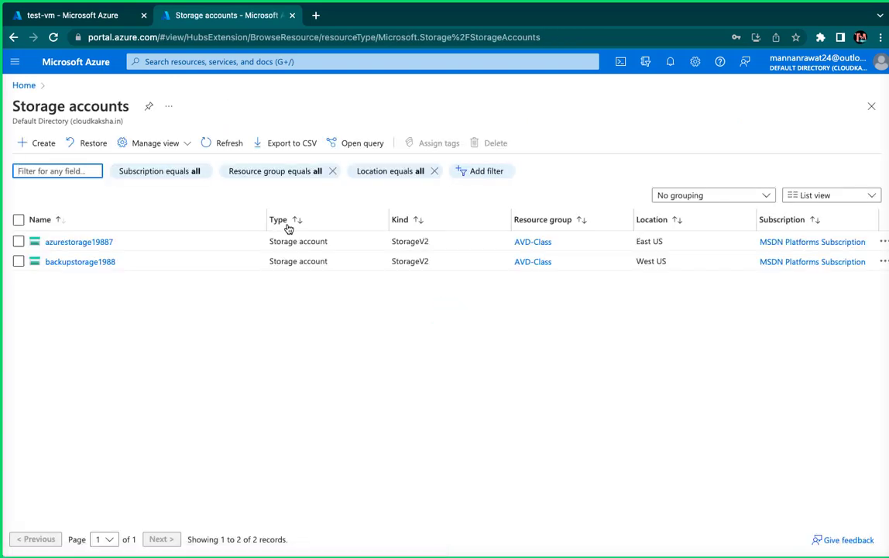
click(230, 147)
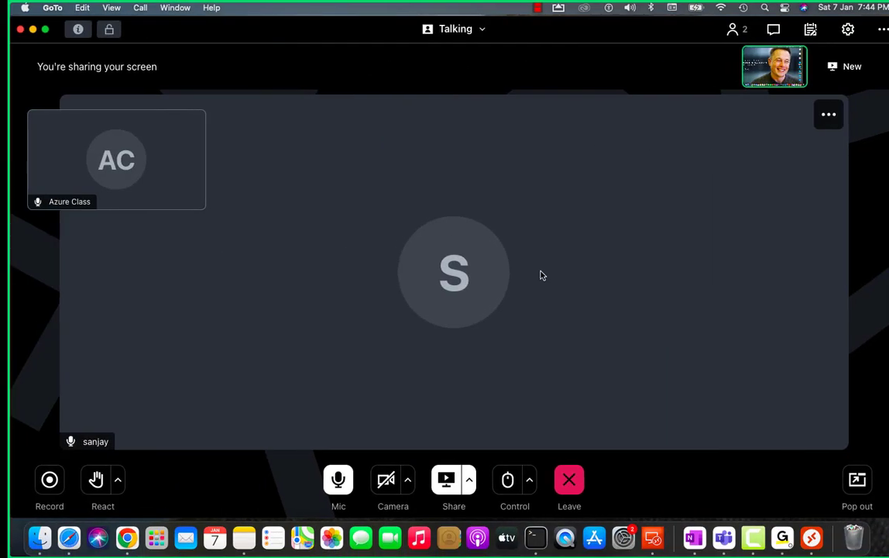
Step: Switch to OneNote and scroll below the file share diagram to an empty page area
key(ctrl+Right)
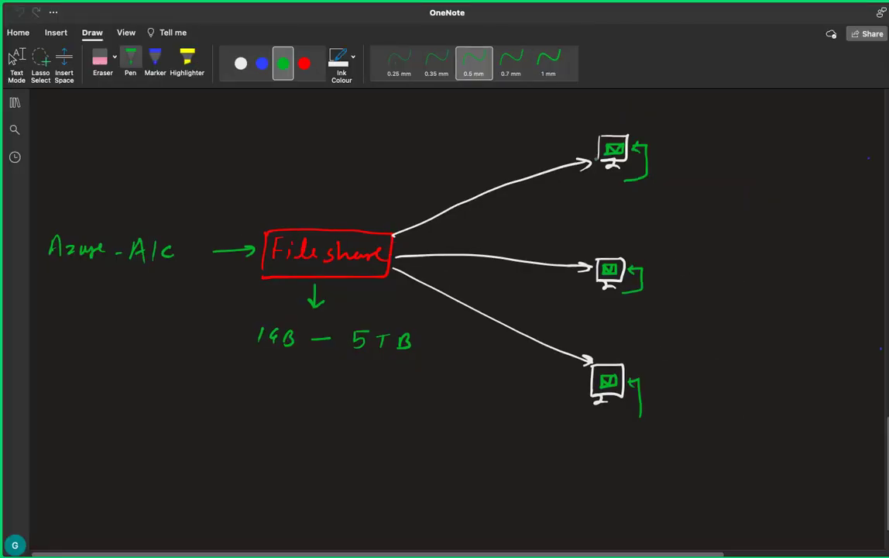
scroll(257, 329, down, 4)
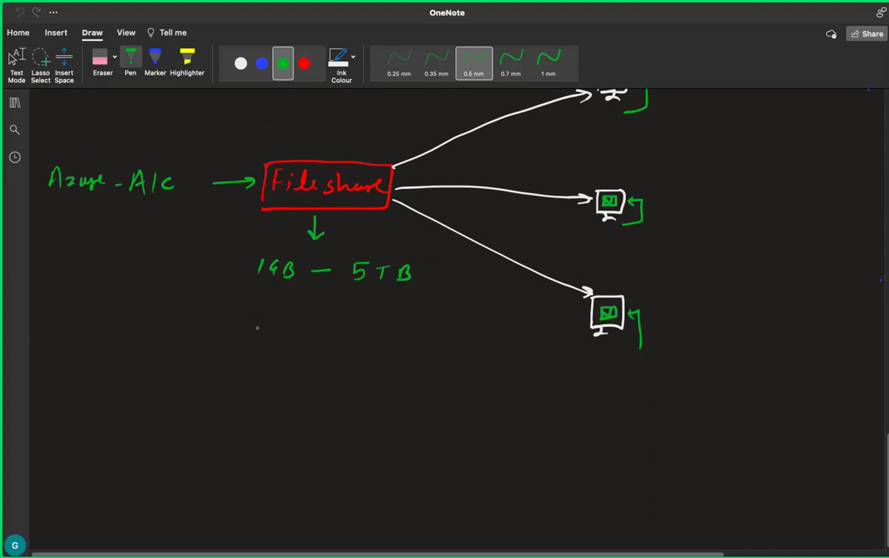
scroll(873, 520, down, 10)
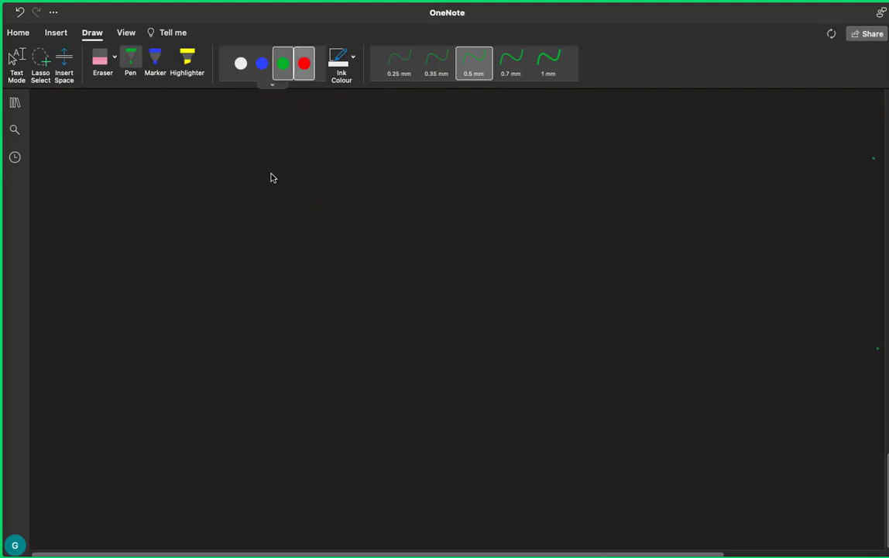
Step: Handwrite the heading 'Configure Azure Storage' in red ink
click(303, 64)
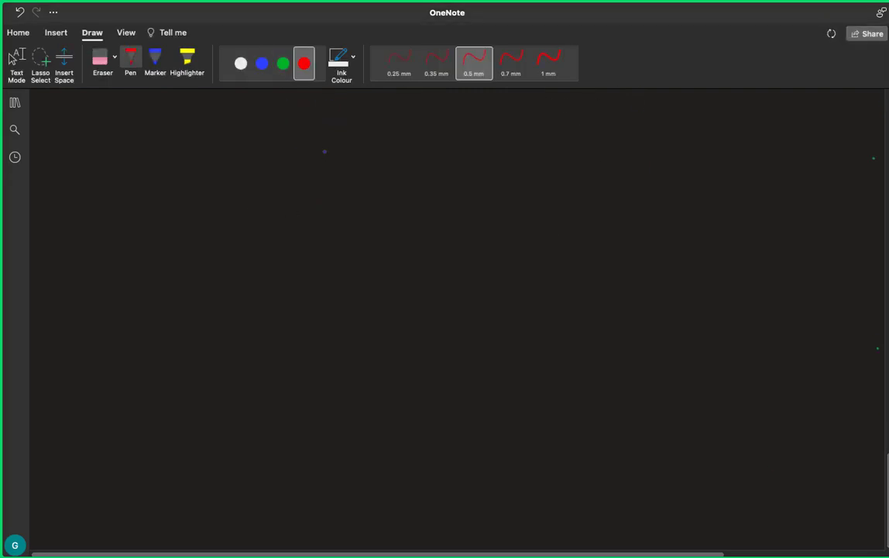
drag(326, 141, 324, 155)
drag(395, 145, 385, 175)
mouse_move(399, 151)
mouse_down()
mouse_move(439, 146)
mouse_move(494, 157)
mouse_up()
drag(487, 151, 535, 154)
click(540, 152)
click(540, 159)
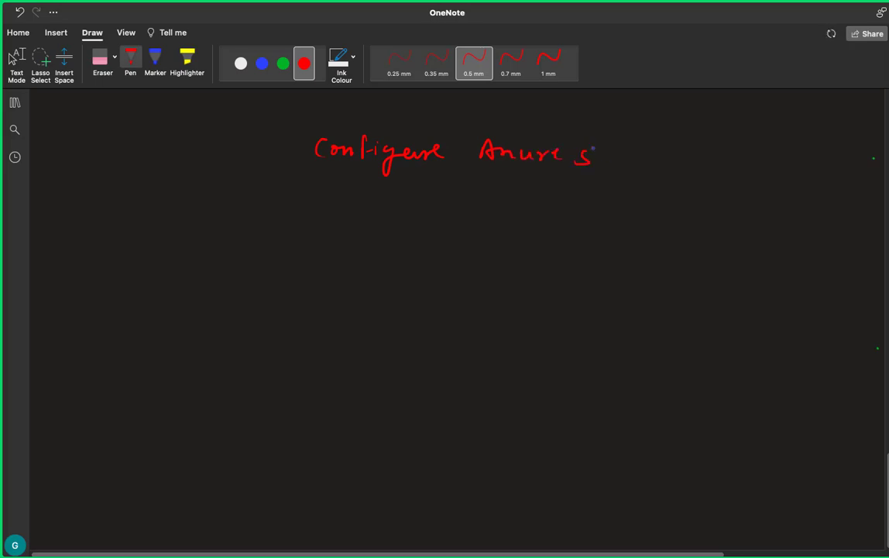
mouse_move(593, 147)
mouse_down()
mouse_move(598, 167)
mouse_move(612, 156)
mouse_move(629, 180)
mouse_move(668, 159)
mouse_up()
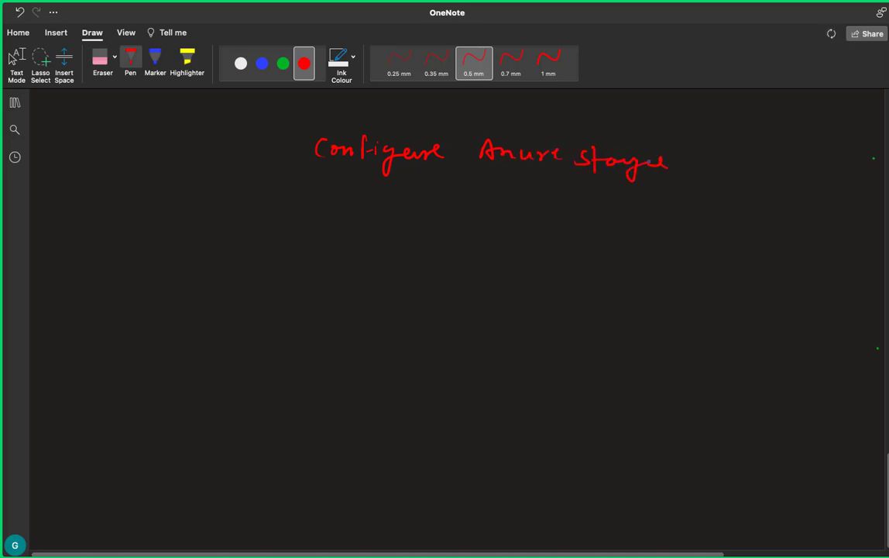
Step: Write 'object Replication' beneath the heading, then change the pen to blue and white
mouse_move(398, 208)
mouse_down()
mouse_move(407, 203)
mouse_move(419, 224)
mouse_up()
mouse_move(463, 204)
mouse_down()
mouse_move(464, 220)
mouse_move(514, 220)
mouse_up()
drag(526, 205, 545, 222)
drag(549, 214, 591, 223)
mouse_move(585, 212)
mouse_down()
mouse_move(596, 210)
mouse_move(567, 220)
mouse_up()
click(262, 64)
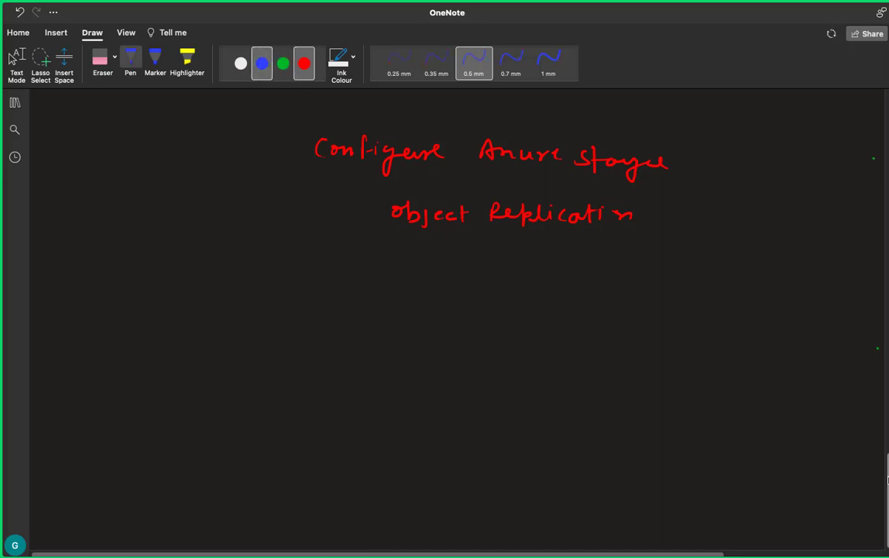
click(240, 64)
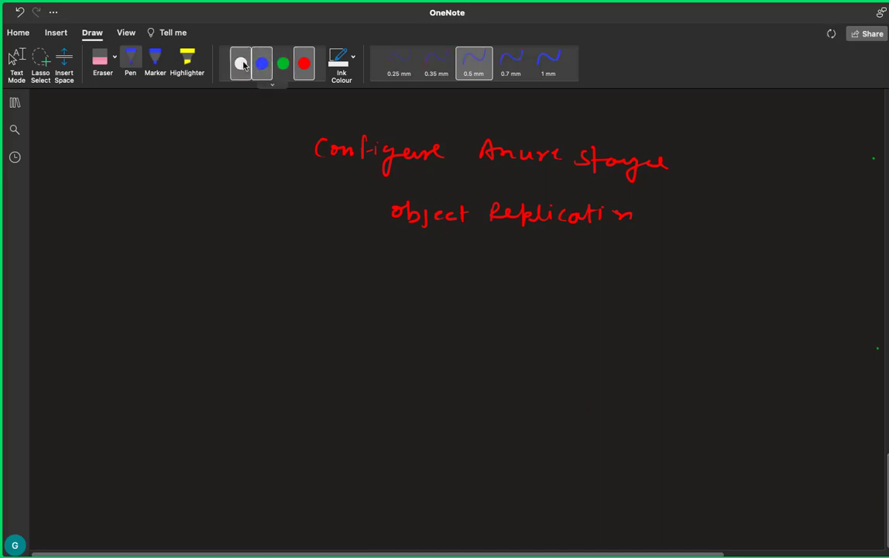
Step: Draw a white triangle labelled Storage-AC-1
drag(125, 311, 98, 382)
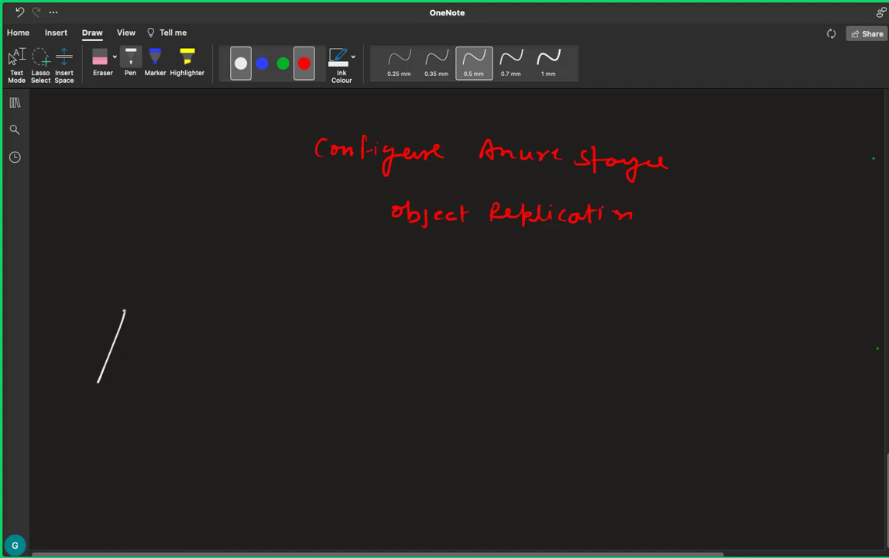
mouse_move(125, 312)
mouse_down()
mouse_move(152, 369)
mouse_move(142, 380)
mouse_move(96, 382)
mouse_move(85, 406)
mouse_move(94, 412)
mouse_move(84, 414)
mouse_move(100, 415)
mouse_up()
mouse_move(96, 404)
mouse_down()
mouse_move(133, 410)
mouse_move(140, 432)
mouse_up()
drag(144, 410, 167, 410)
mouse_move(180, 401)
mouse_down()
mouse_move(173, 417)
mouse_move(187, 416)
mouse_up()
drag(175, 410, 216, 410)
click(230, 403)
Step: Draw a green triangle on the right labelled Storage-AC-2
click(283, 63)
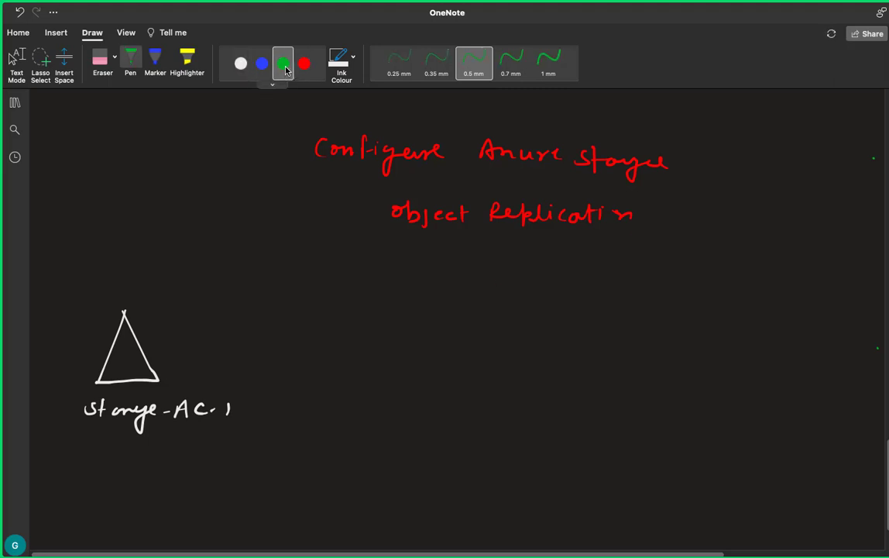
drag(644, 316, 614, 374)
mouse_move(644, 316)
mouse_down()
mouse_move(673, 374)
mouse_move(615, 376)
mouse_move(607, 407)
mouse_move(625, 401)
mouse_move(706, 412)
mouse_up()
drag(696, 408, 760, 415)
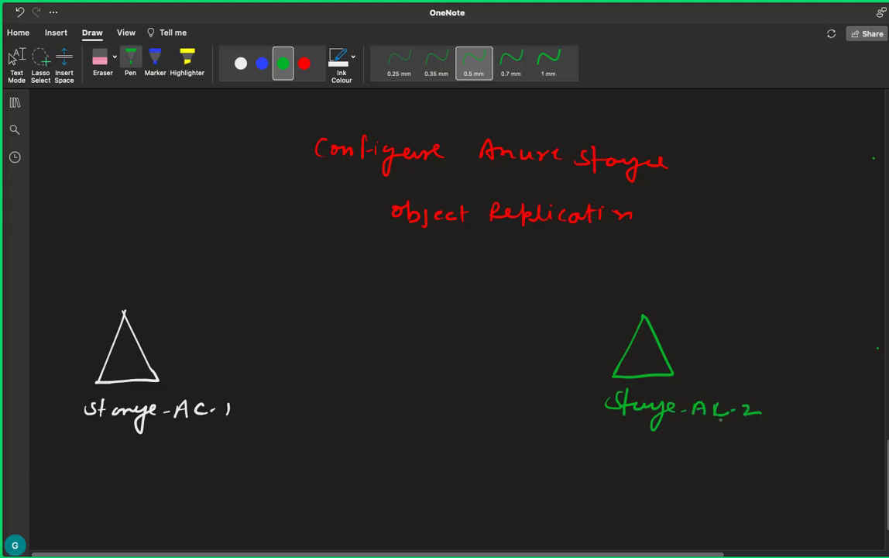
Step: Write 'Replication' in blue between the two triangles
click(241, 64)
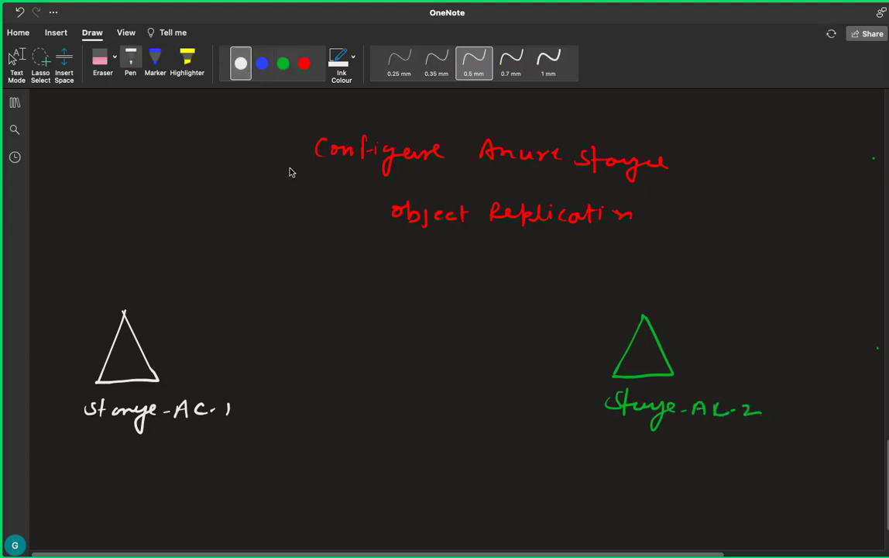
click(263, 64)
mouse_move(349, 432)
mouse_down()
mouse_move(358, 456)
mouse_move(396, 432)
mouse_up()
click(404, 436)
mouse_move(398, 440)
mouse_down()
mouse_move(400, 450)
mouse_move(433, 444)
mouse_up()
mouse_move(435, 432)
mouse_down()
mouse_move(438, 448)
mouse_move(445, 435)
mouse_up()
mouse_move(447, 438)
mouse_down()
mouse_move(449, 448)
mouse_move(490, 438)
mouse_up()
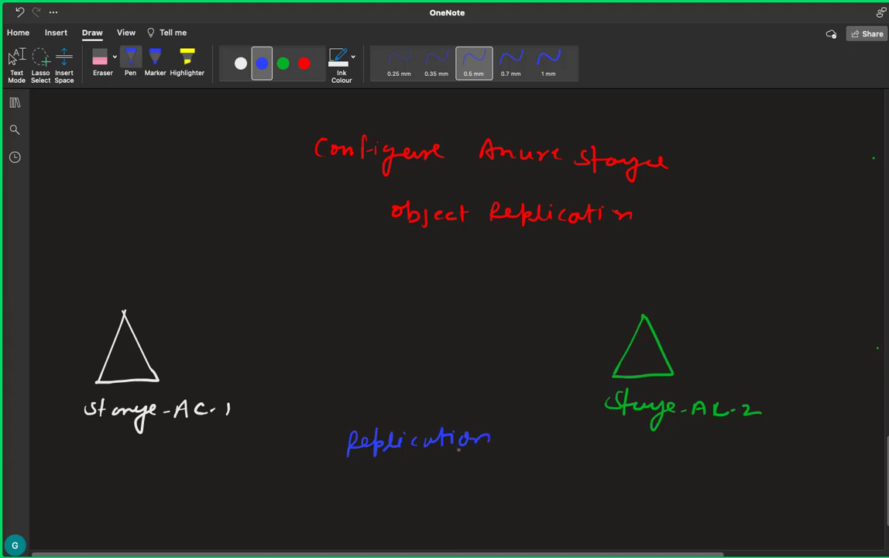
Step: Draw red boxes in both triangles and an arrow between them, then switch to the Azure portal
click(304, 64)
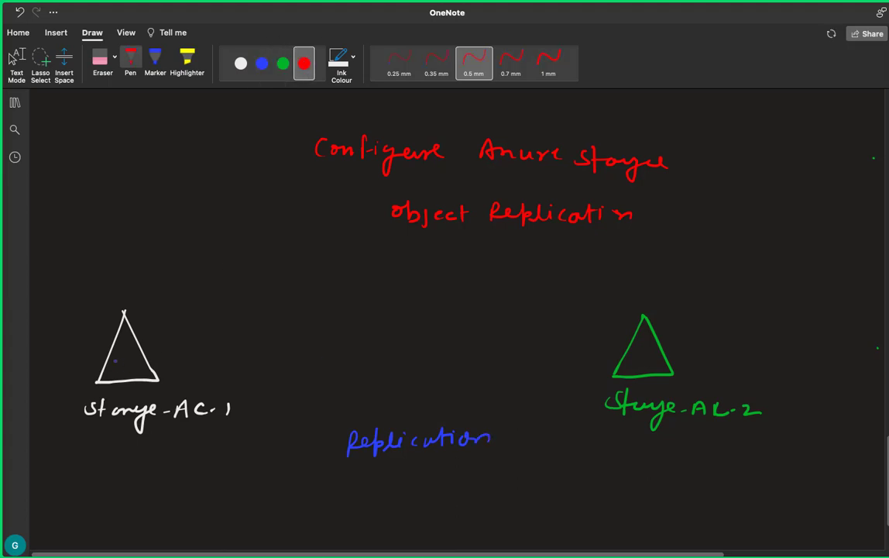
drag(128, 360, 116, 371)
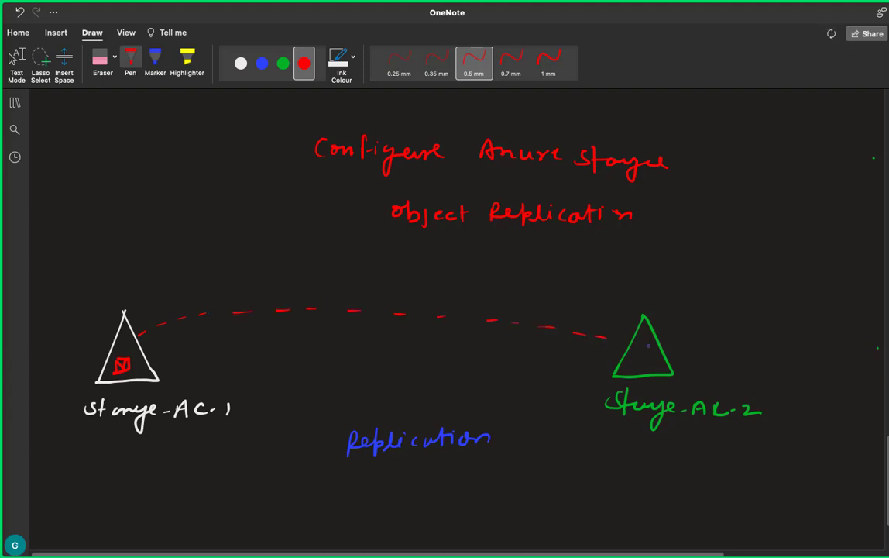
drag(642, 367, 658, 358)
mouse_move(342, 362)
mouse_down()
mouse_move(375, 362)
mouse_move(373, 378)
mouse_up()
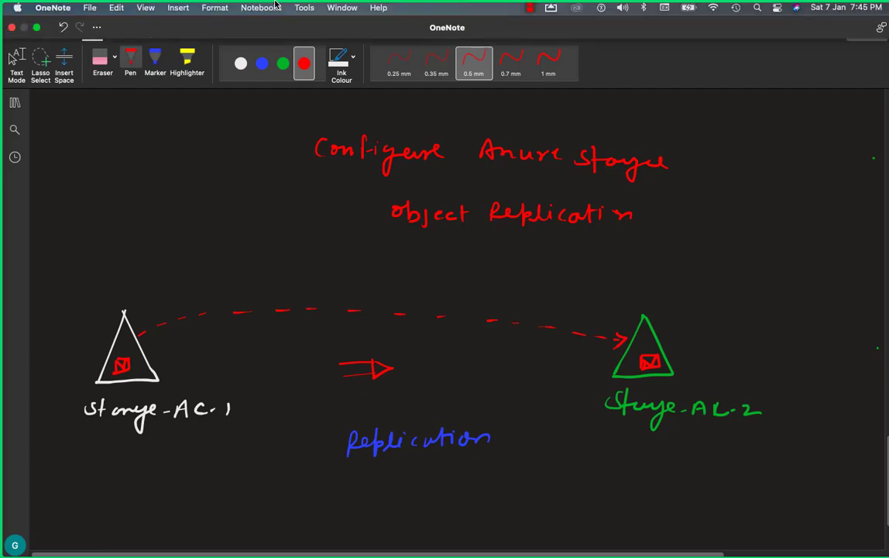
key(ctrl+Right)
key(ctrl+Right)
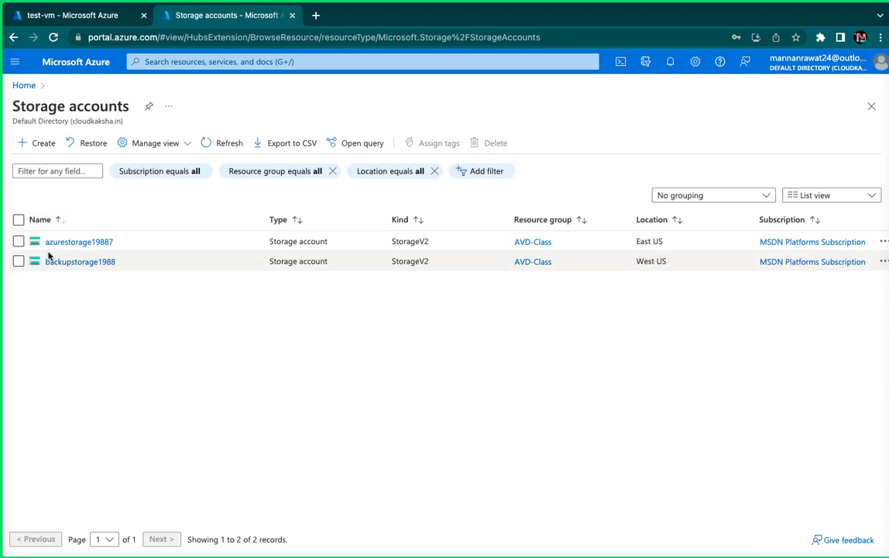
click(71, 263)
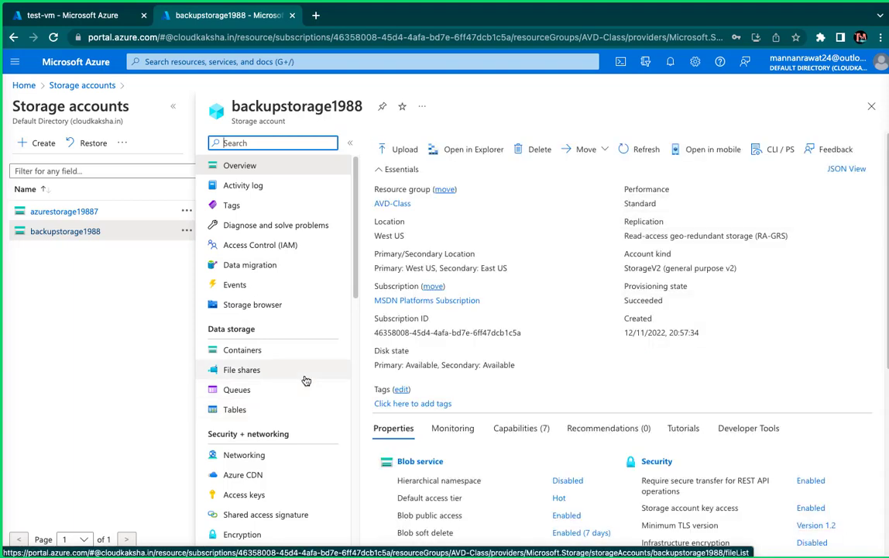
click(248, 351)
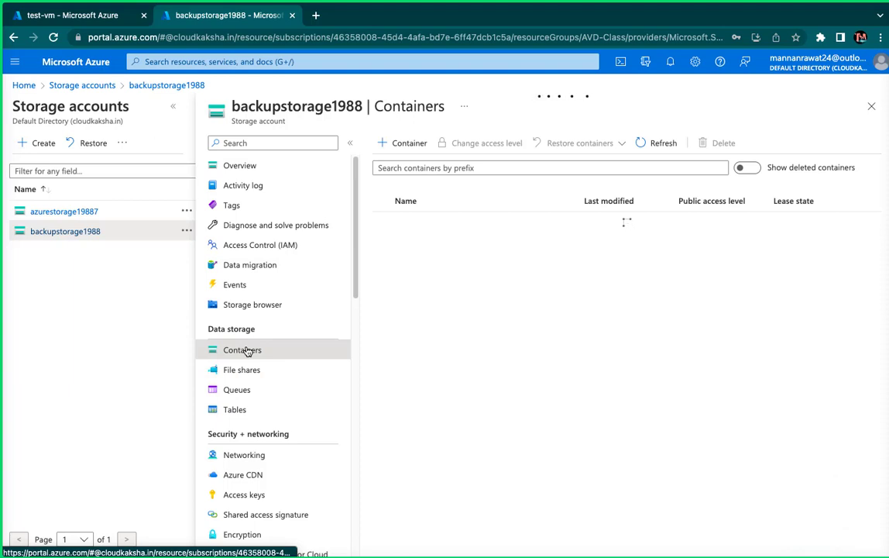
click(246, 377)
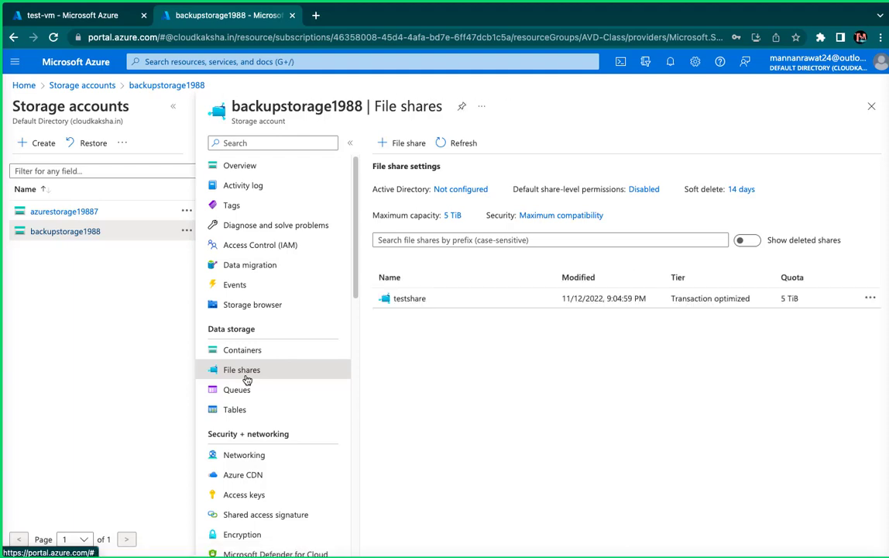
click(411, 300)
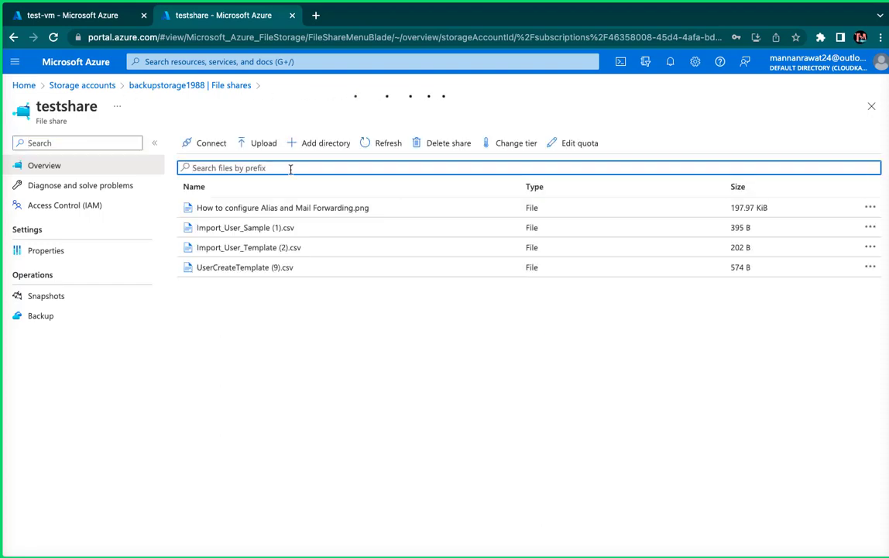
click(222, 88)
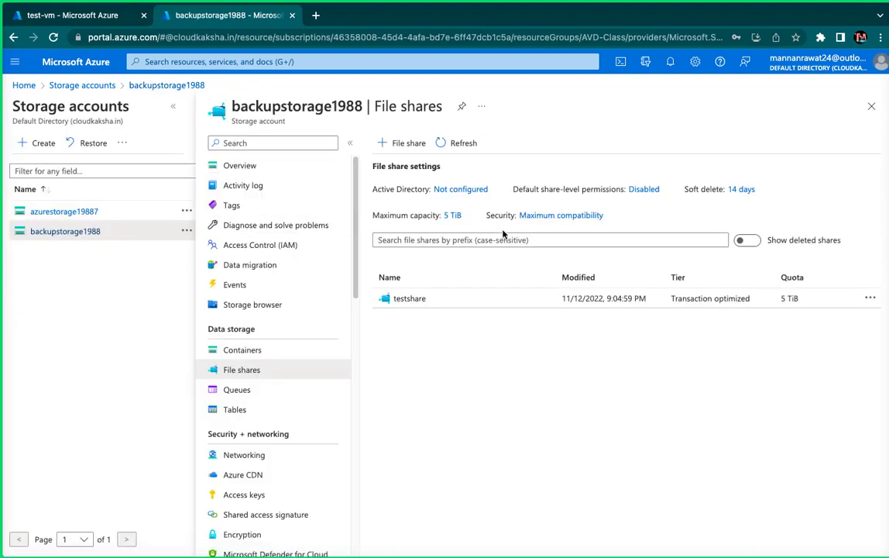
click(872, 107)
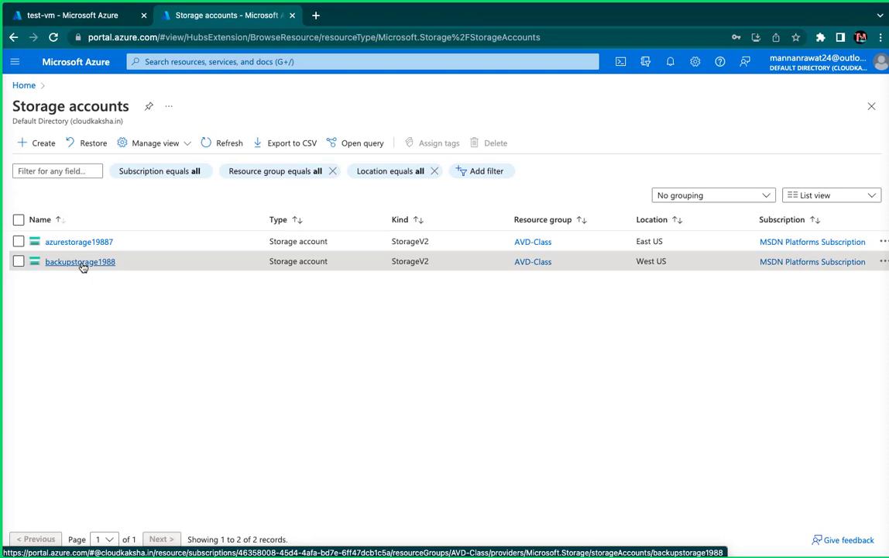
Step: Open azurestorage19887 and go to Object replication under Data management
click(97, 241)
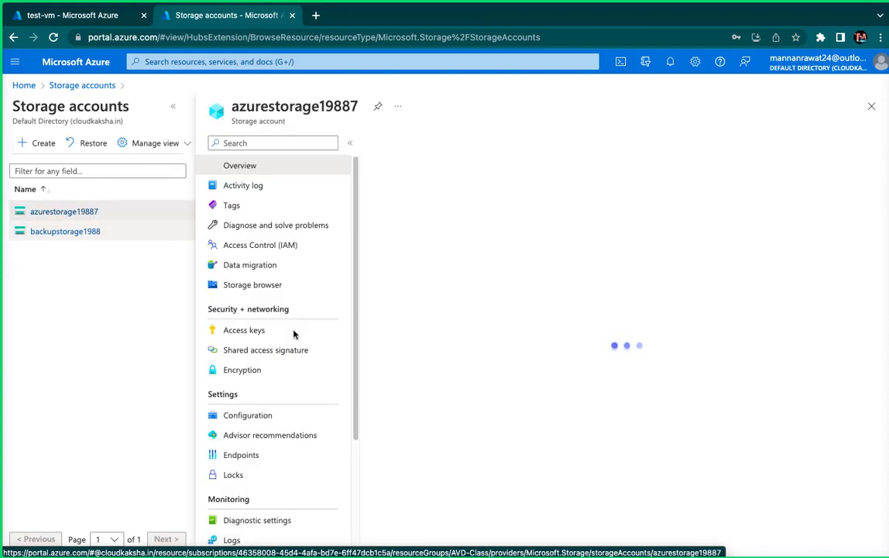
scroll(284, 446, down, 2)
scroll(284, 446, down, 5)
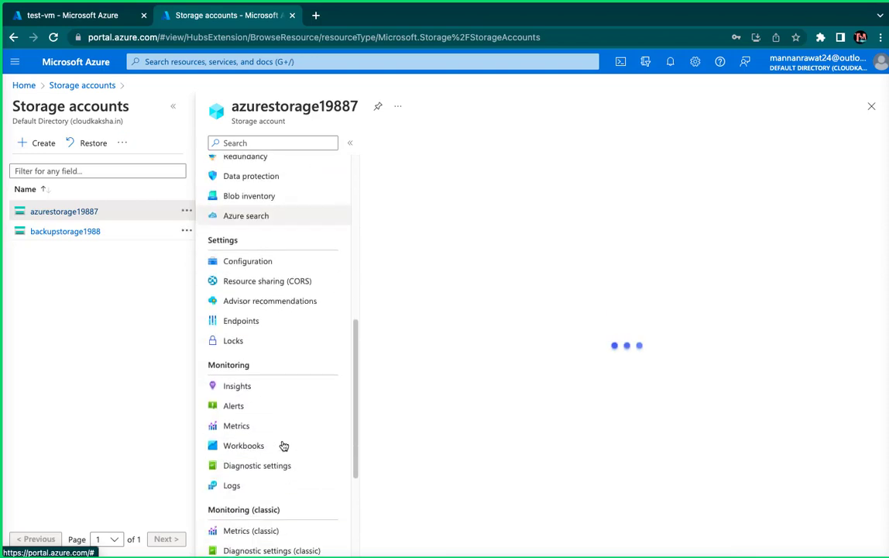
scroll(284, 447, down, 1)
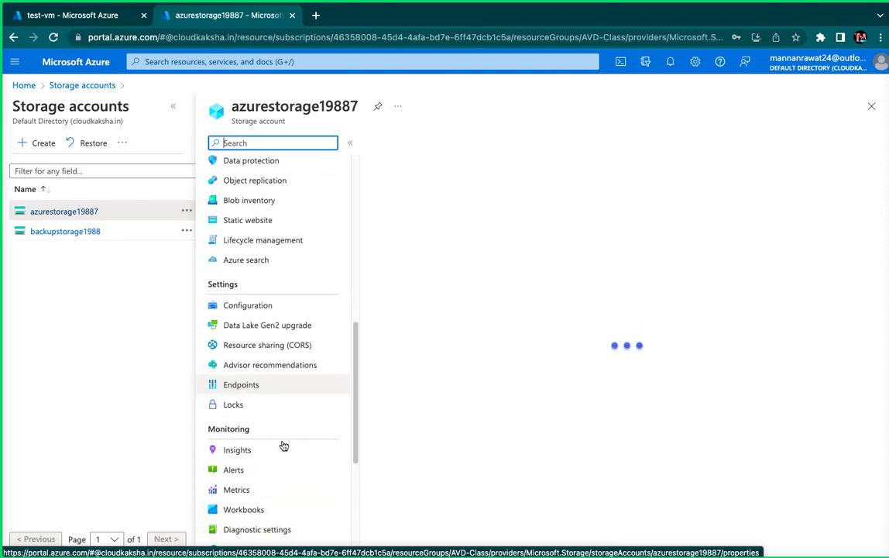
scroll(284, 447, down, 3)
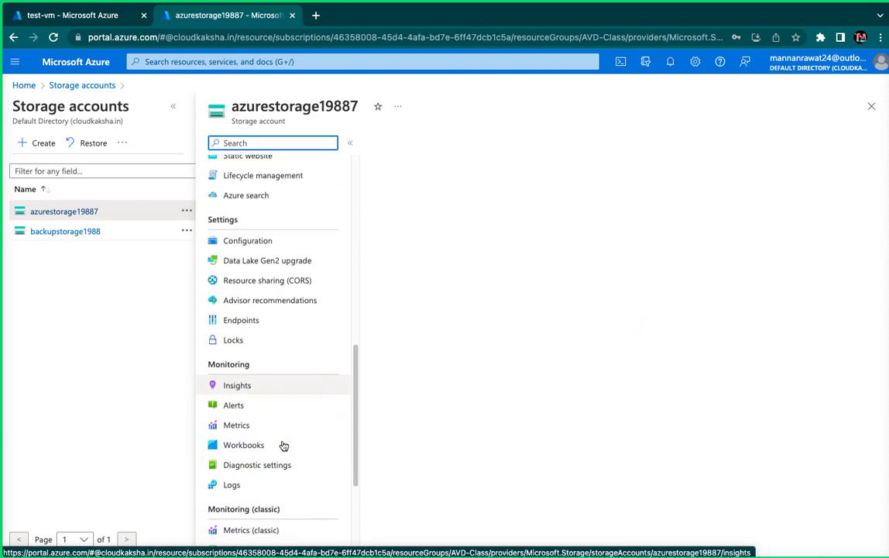
scroll(283, 446, down, 4)
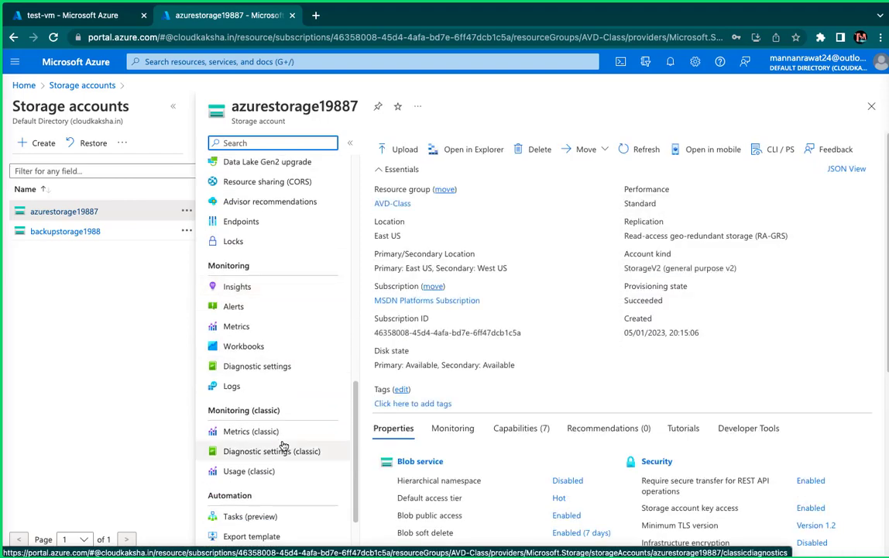
scroll(283, 446, down, 4)
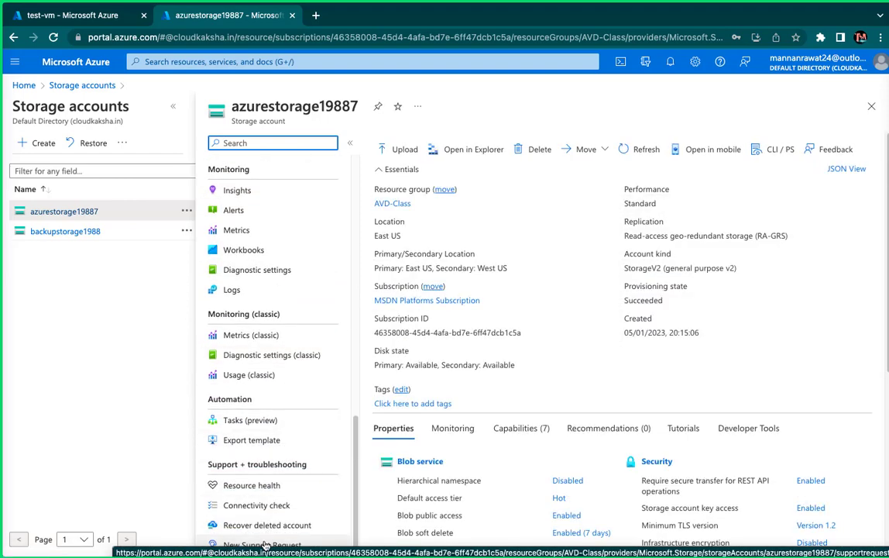
scroll(276, 434, up, 10)
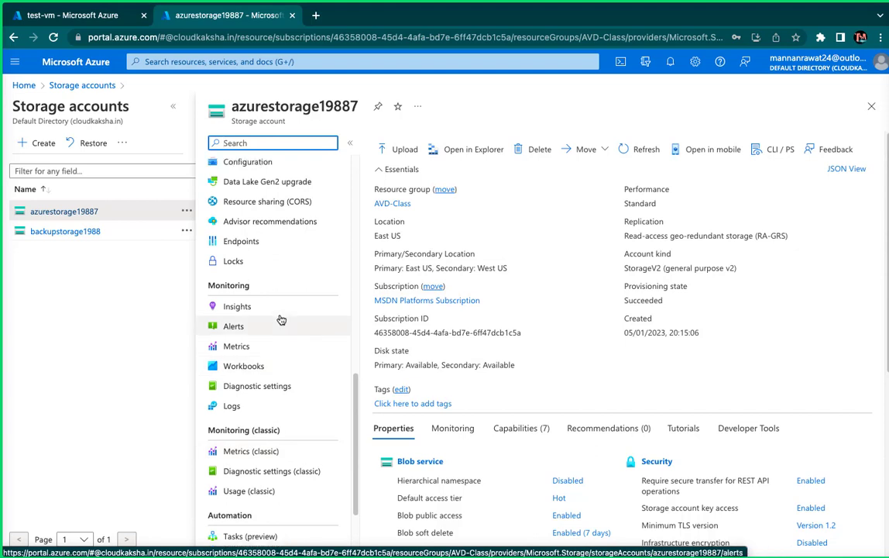
scroll(280, 319, up, 3)
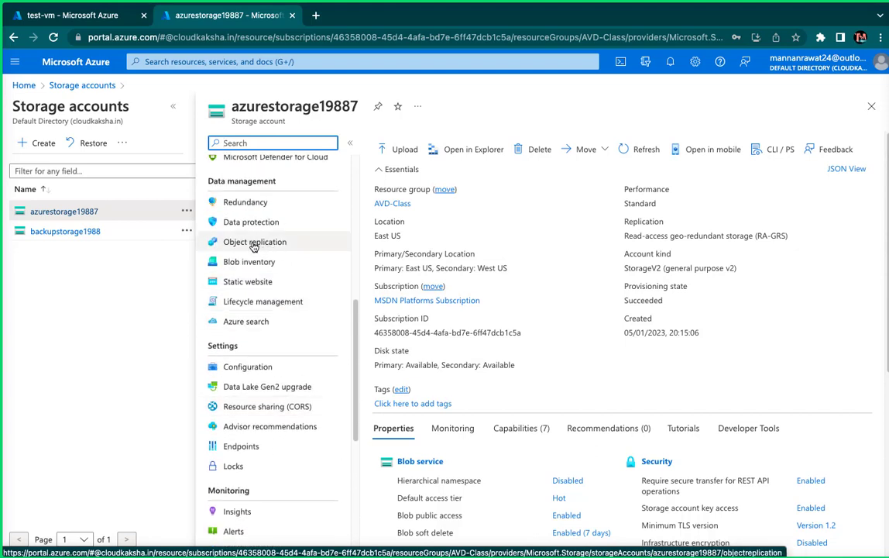
click(254, 245)
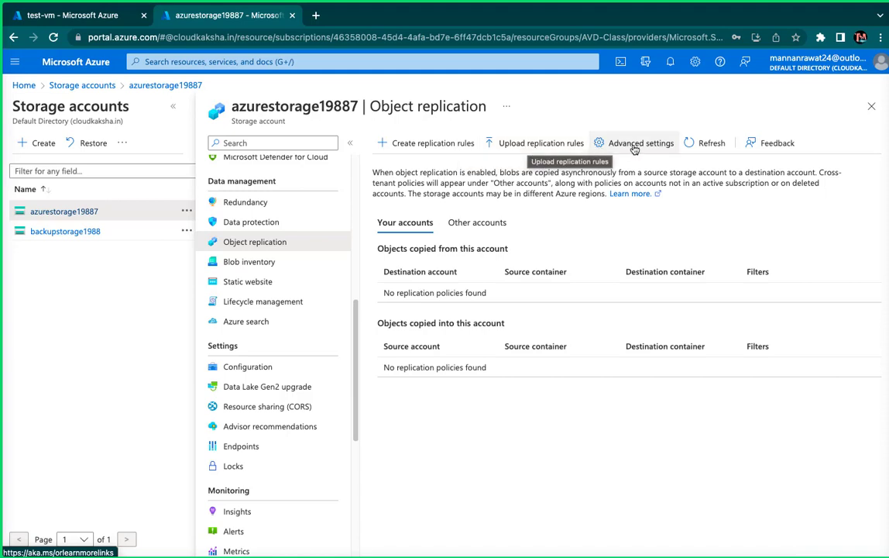
Step: Start a new replication rule with backupstorage1988 as the destination account
click(426, 142)
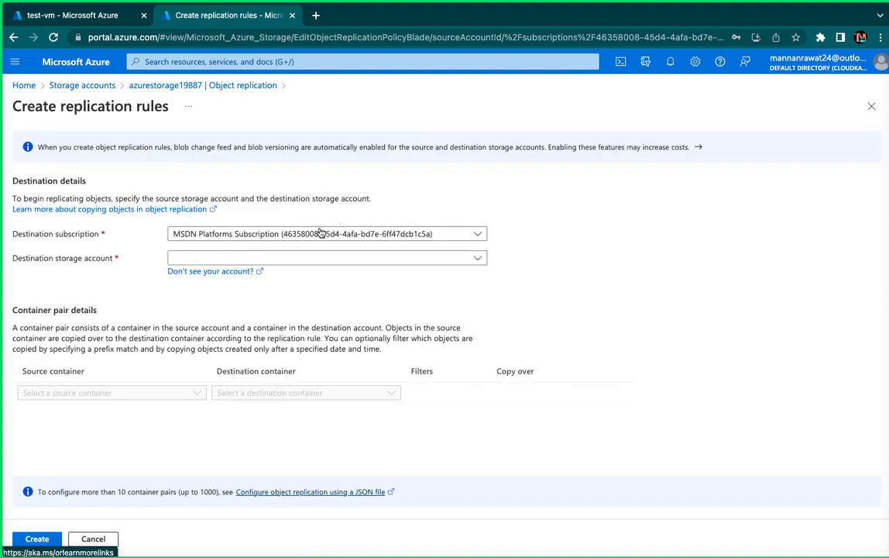
click(317, 261)
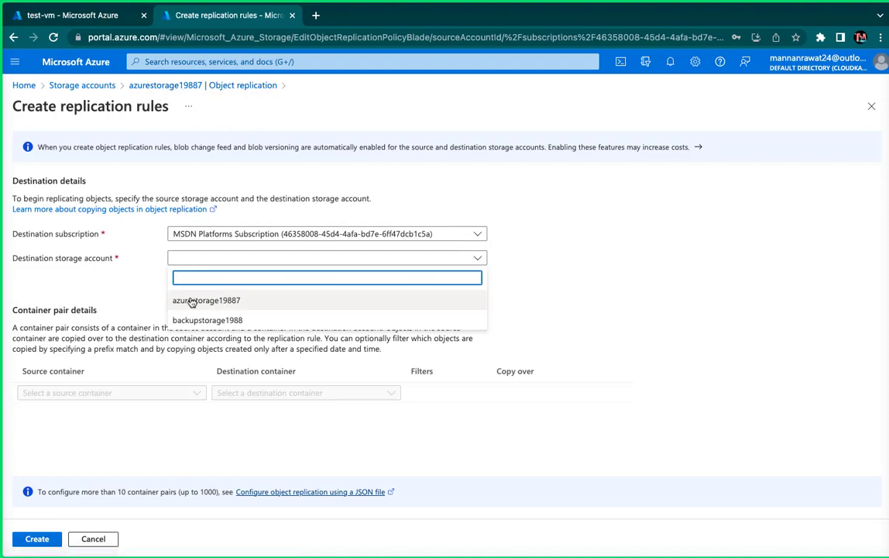
click(205, 320)
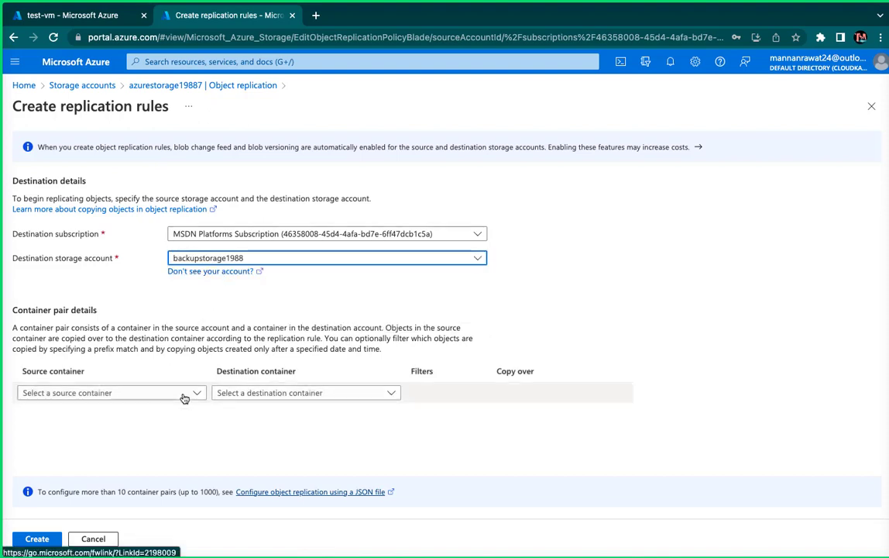
Step: Choose local-data as source container, find no destination containers, then switch to the test-vm tab
click(193, 395)
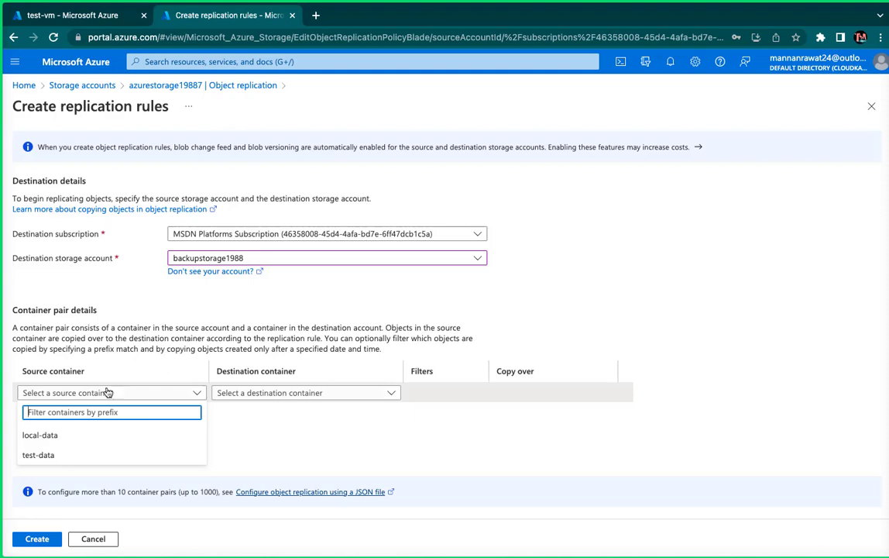
click(81, 436)
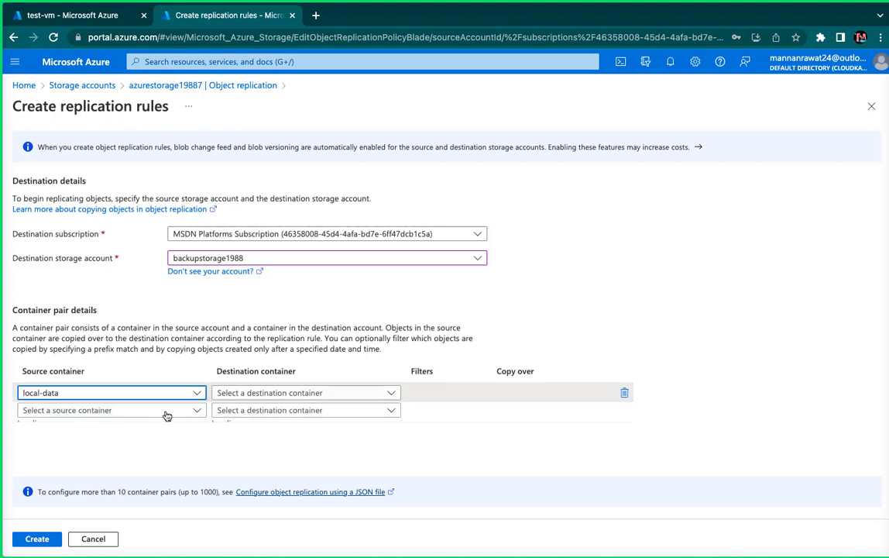
click(260, 395)
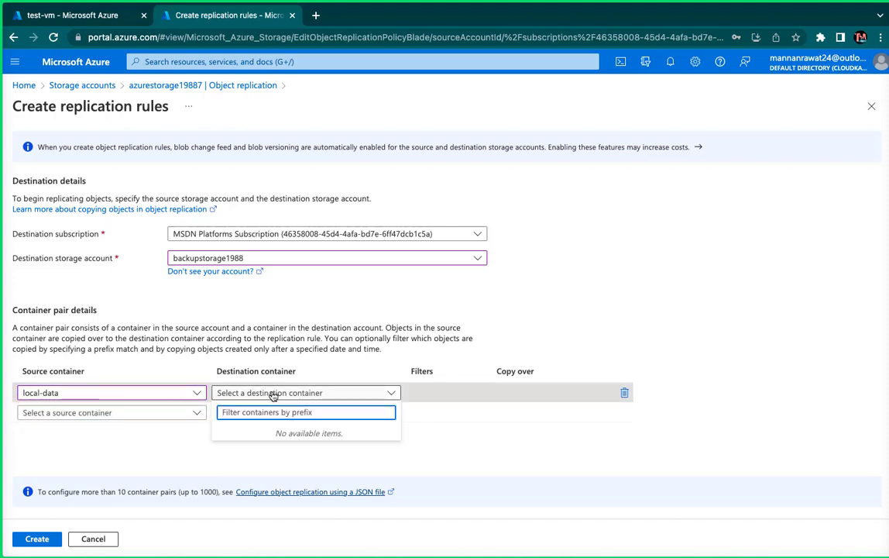
click(267, 394)
click(194, 393)
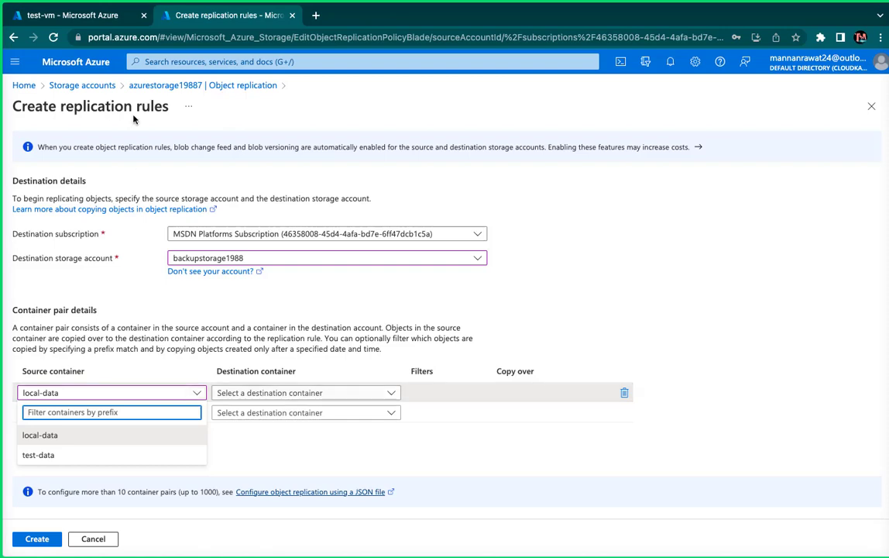
click(93, 16)
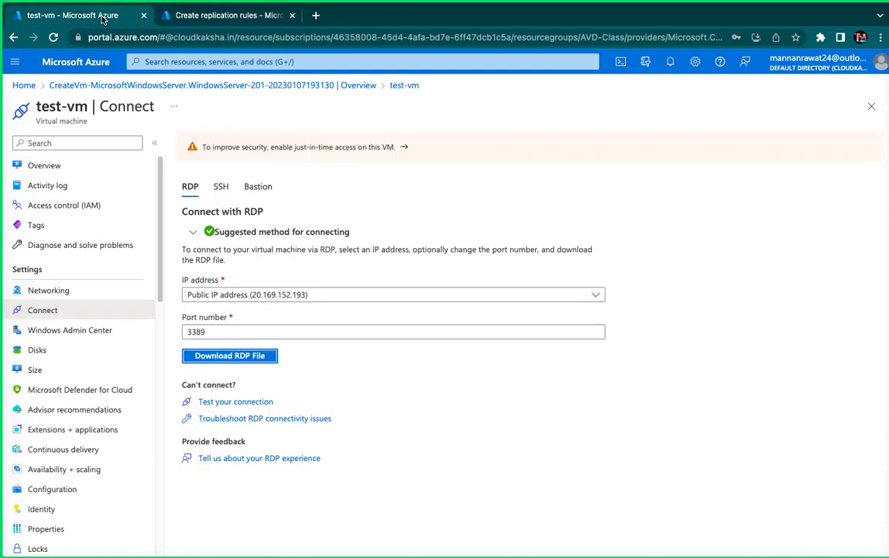
Step: Go from Home to the containers list of azurestorage19887
click(106, 65)
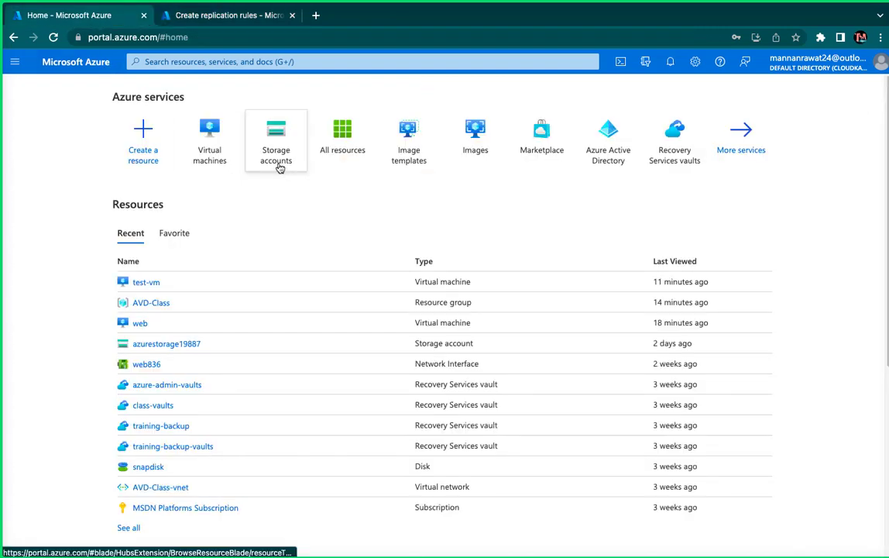
click(280, 168)
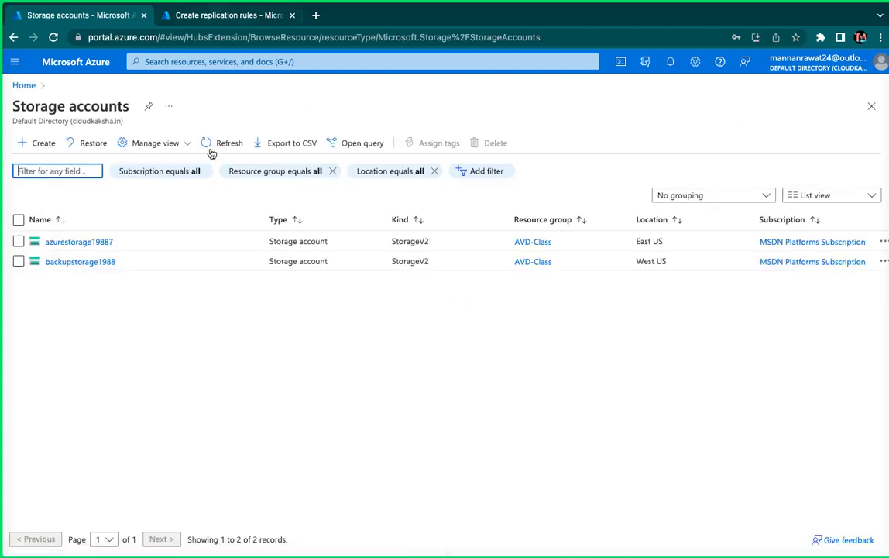
click(71, 243)
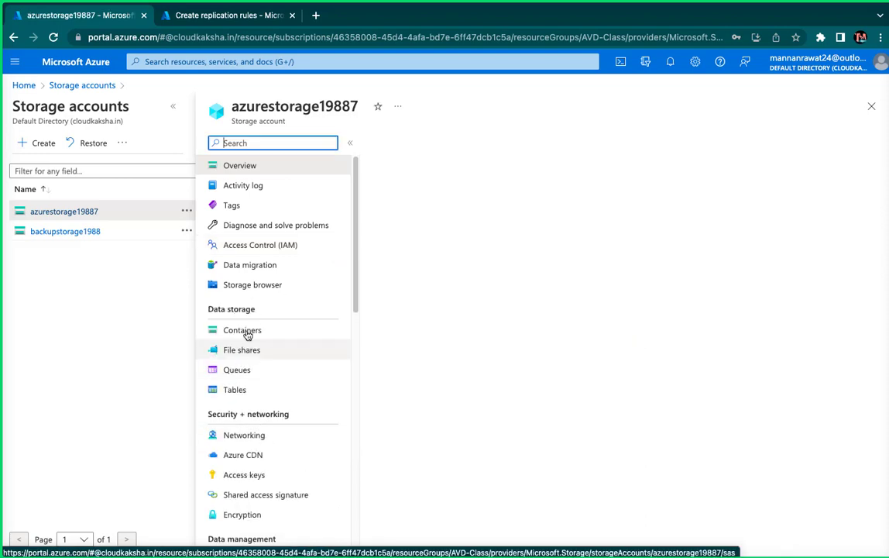
click(247, 332)
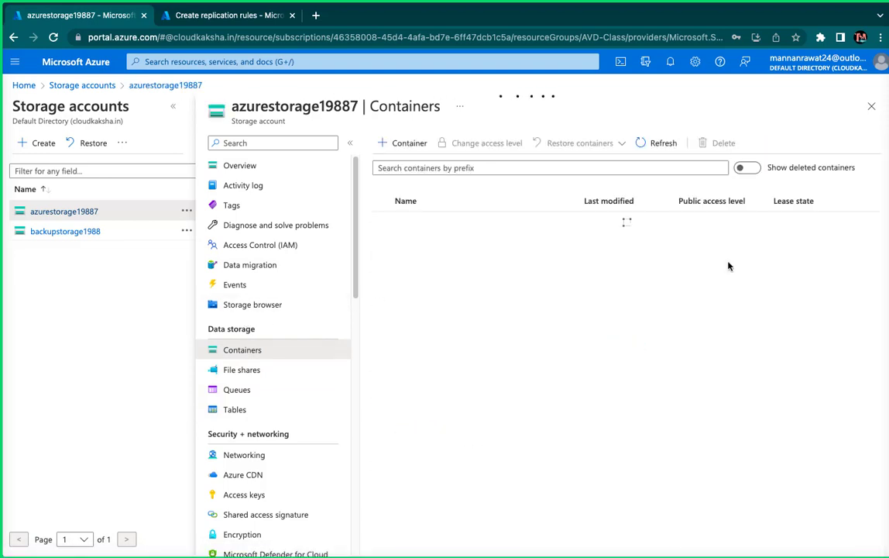
Step: Delete the local-data and test-data containers, overriding policy and role settings
click(383, 222)
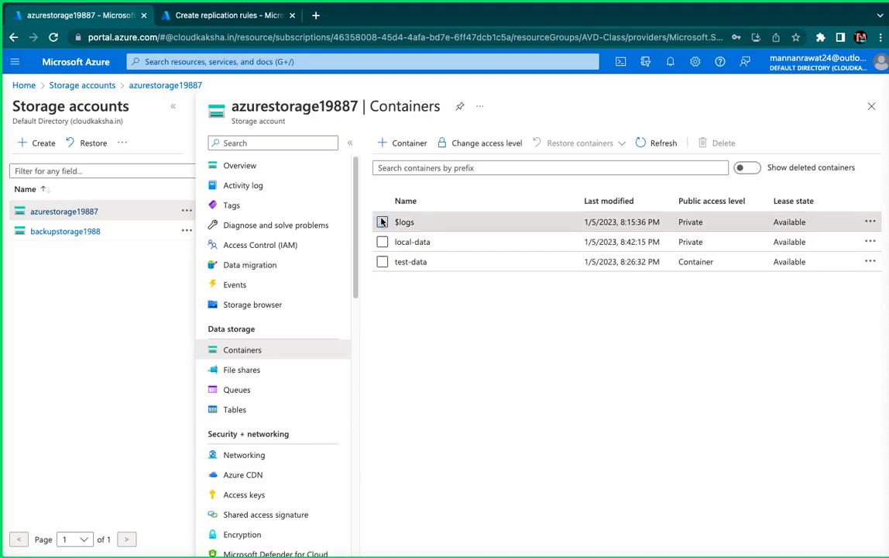
click(382, 242)
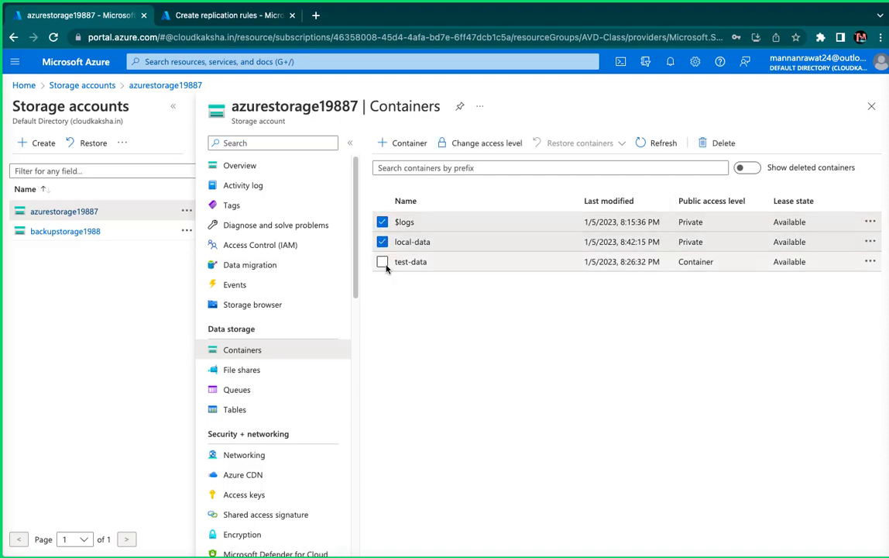
click(383, 262)
click(723, 143)
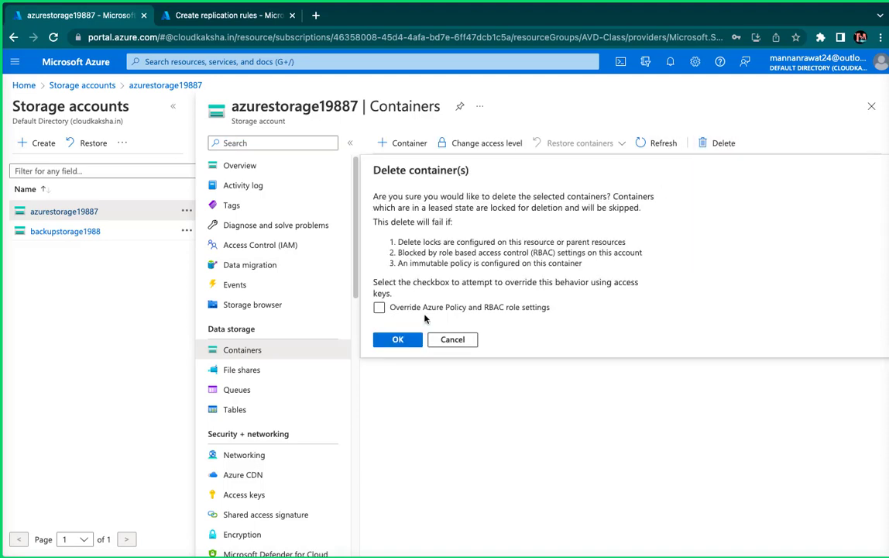
click(379, 308)
click(398, 340)
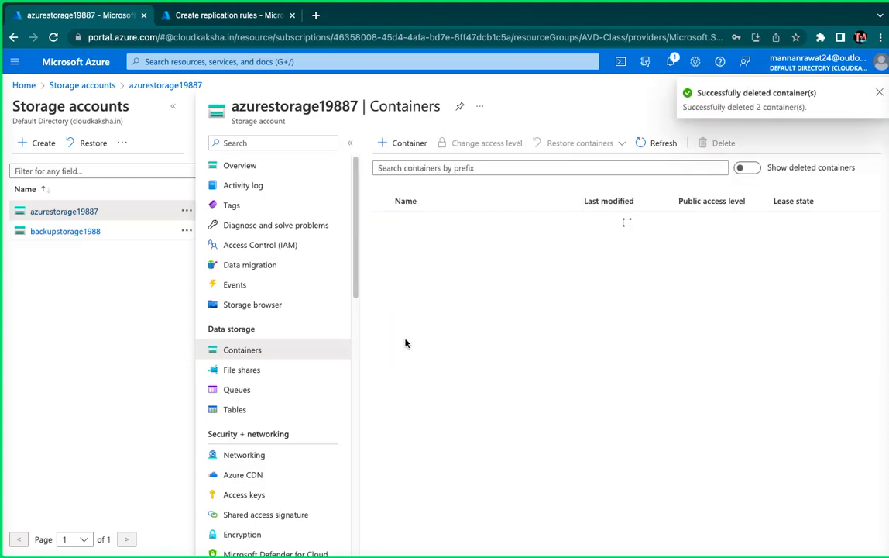
Step: Create primary-container with Container-level public access, then open backupstorage1988
click(405, 145)
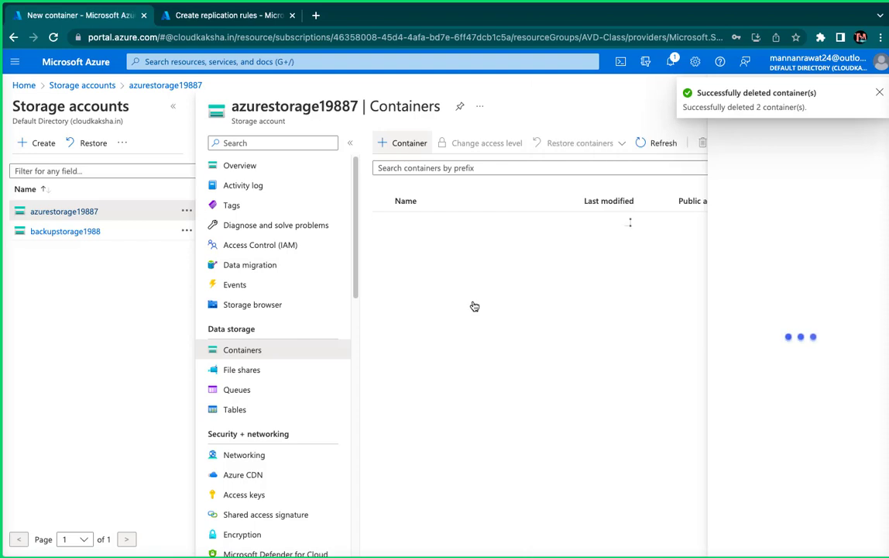
text(pt)
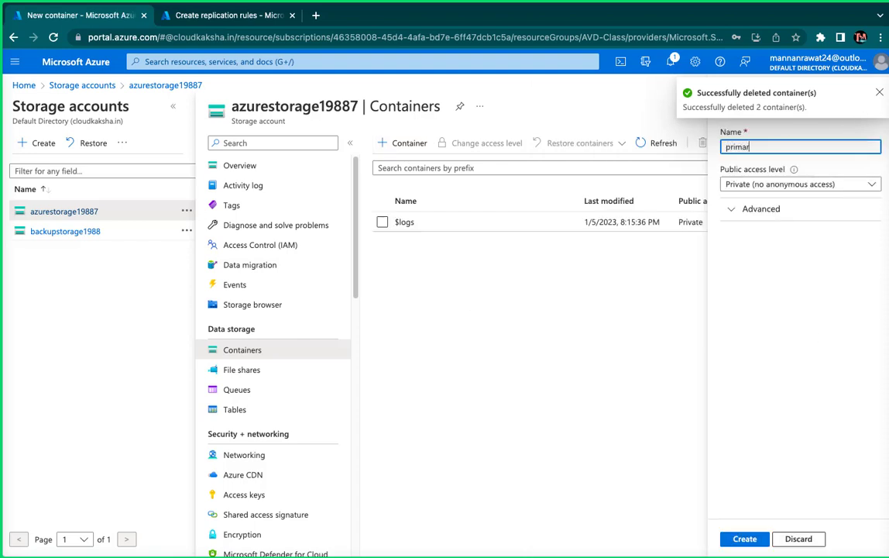
text(imaryu)
click(732, 183)
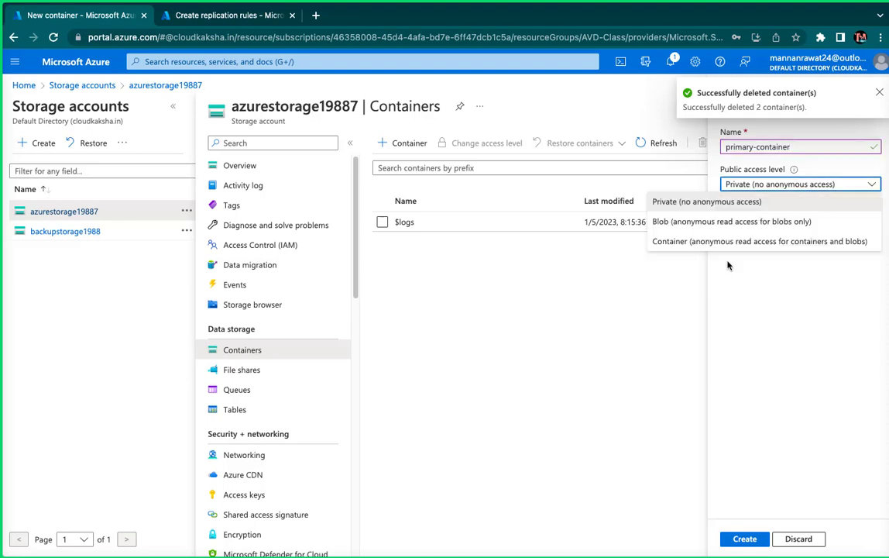
click(742, 242)
click(669, 540)
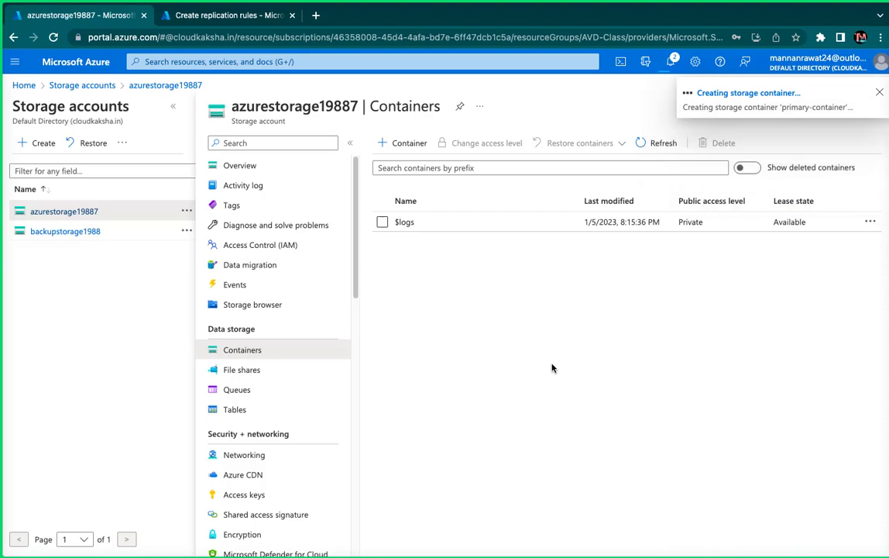
click(75, 231)
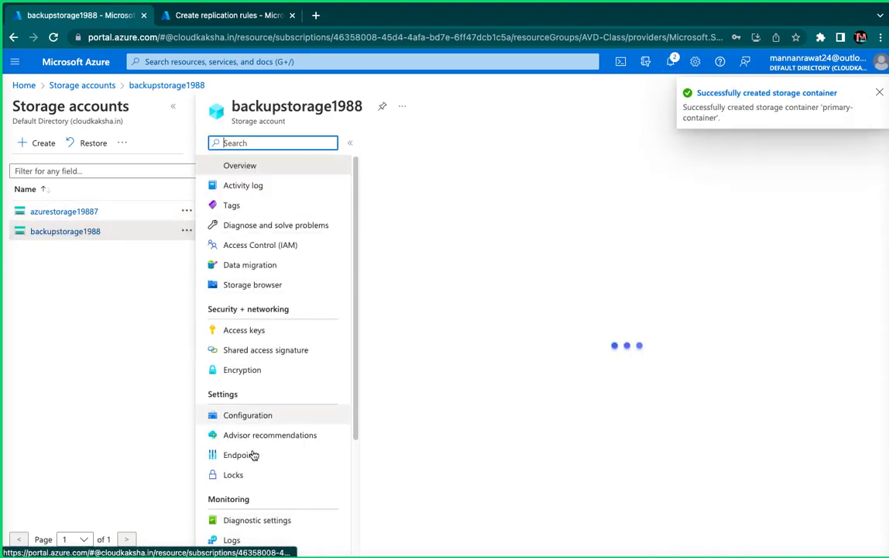
Step: In backupstorage1988's Containers, add secondery-container with its public access level set to Container
click(272, 419)
scroll(238, 453, down, 1)
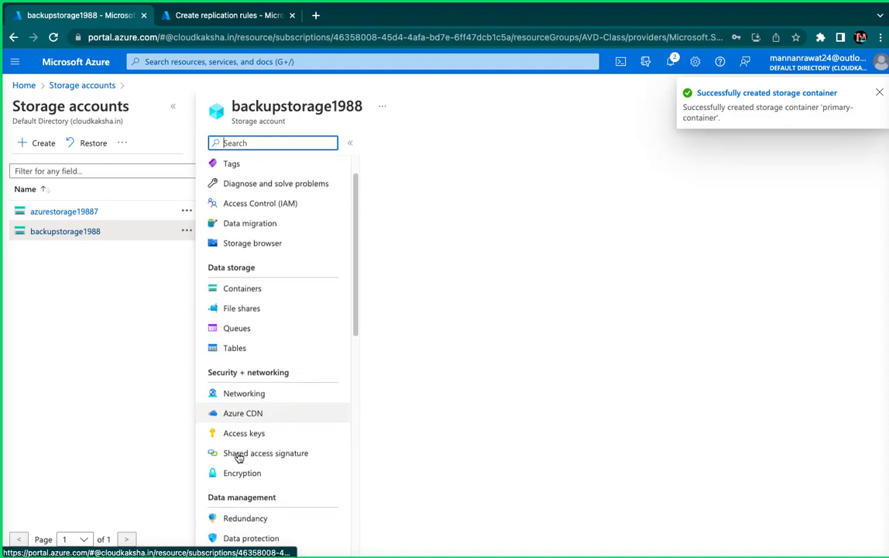
click(254, 301)
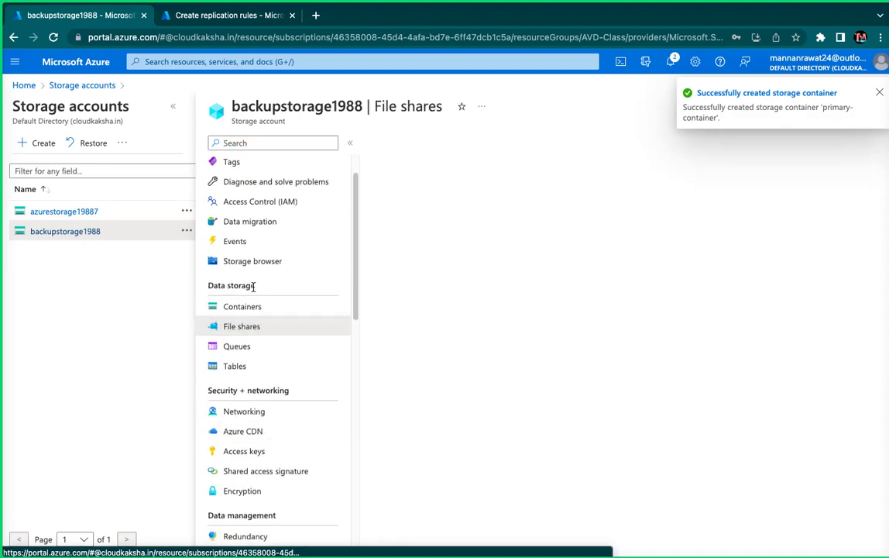
click(249, 306)
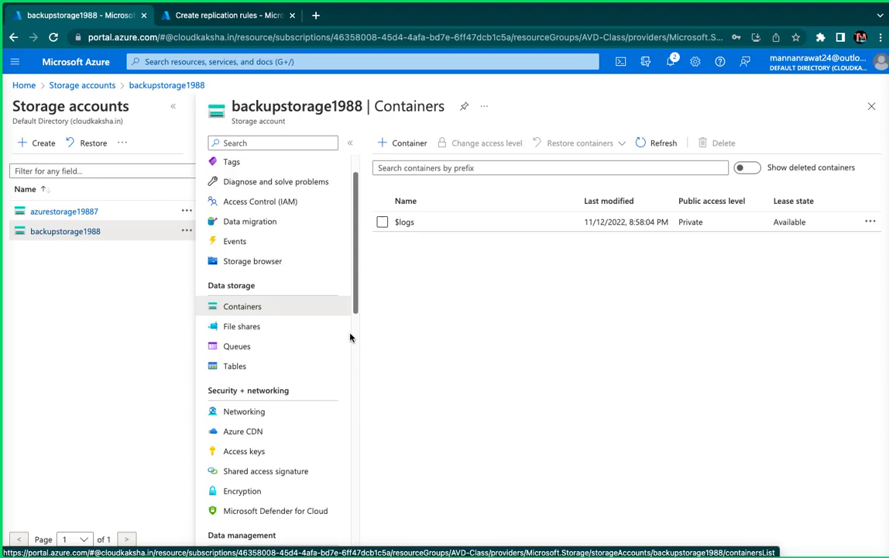
click(407, 144)
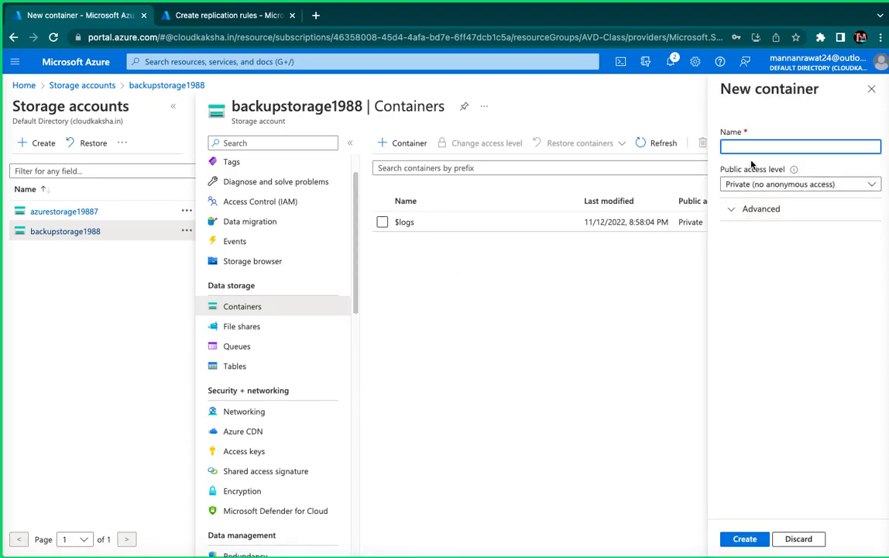
text(secondery-container)
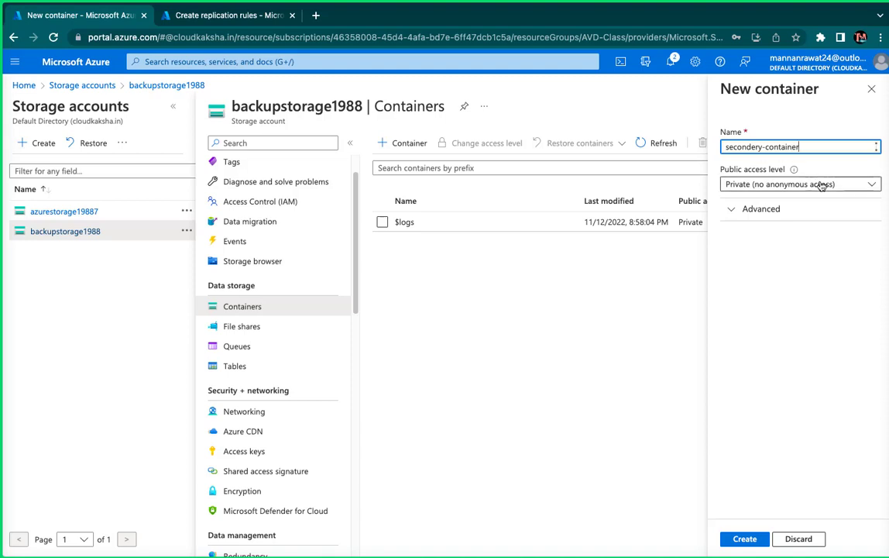
click(752, 185)
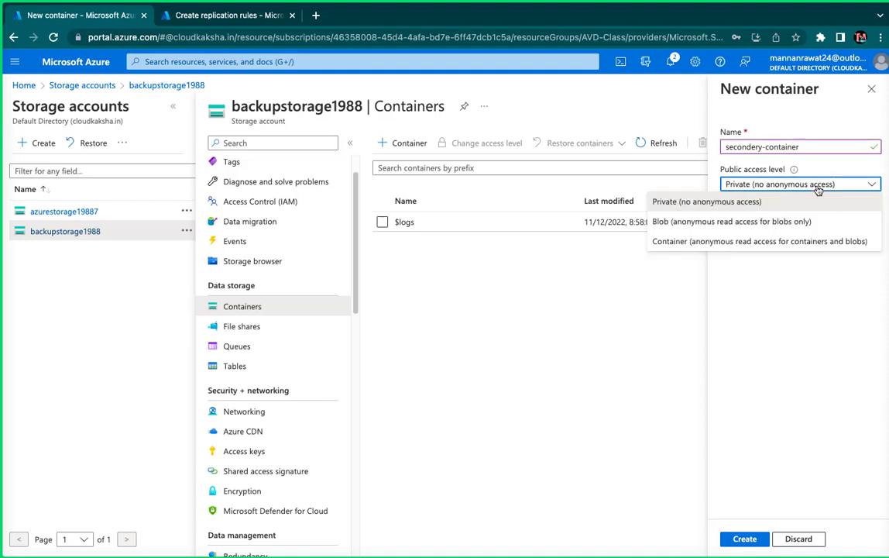
click(758, 241)
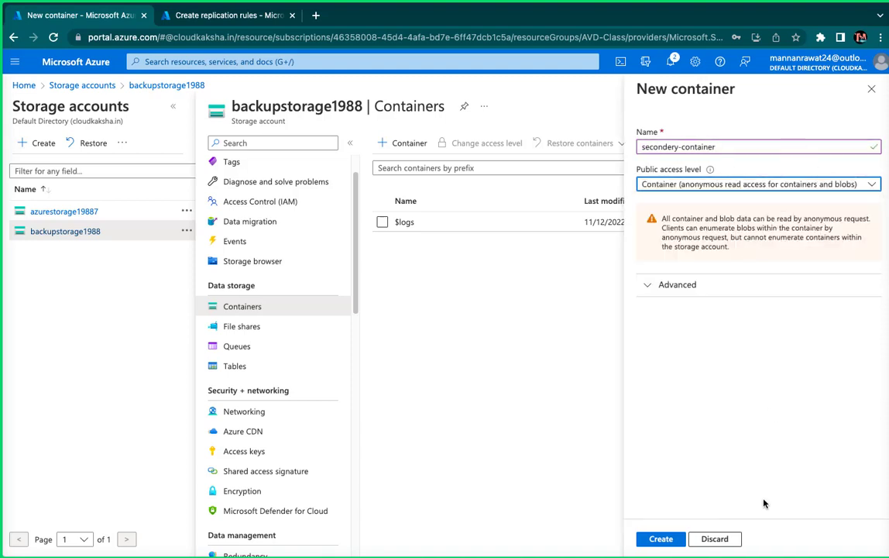
click(661, 541)
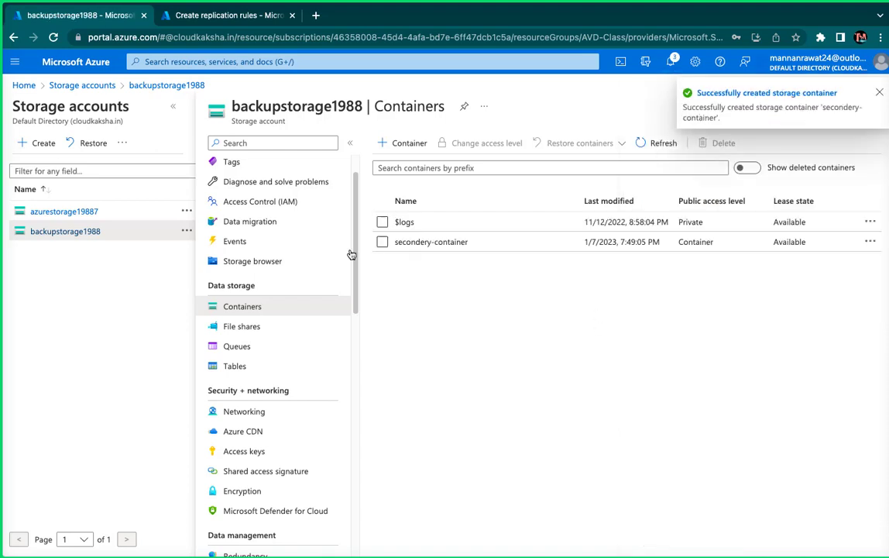
Step: Open azurestorage19887's containers, then discard the unsaved replication-rule draft to reach Object replication
click(116, 213)
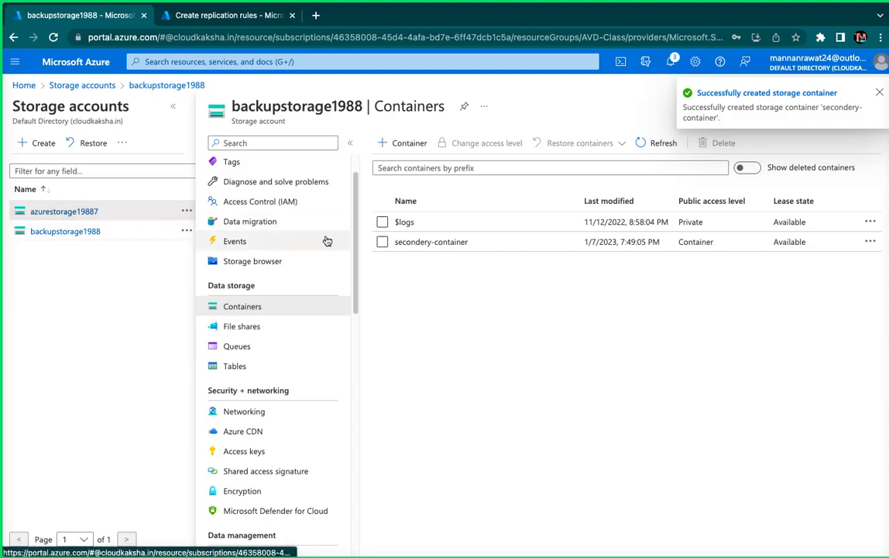
click(85, 214)
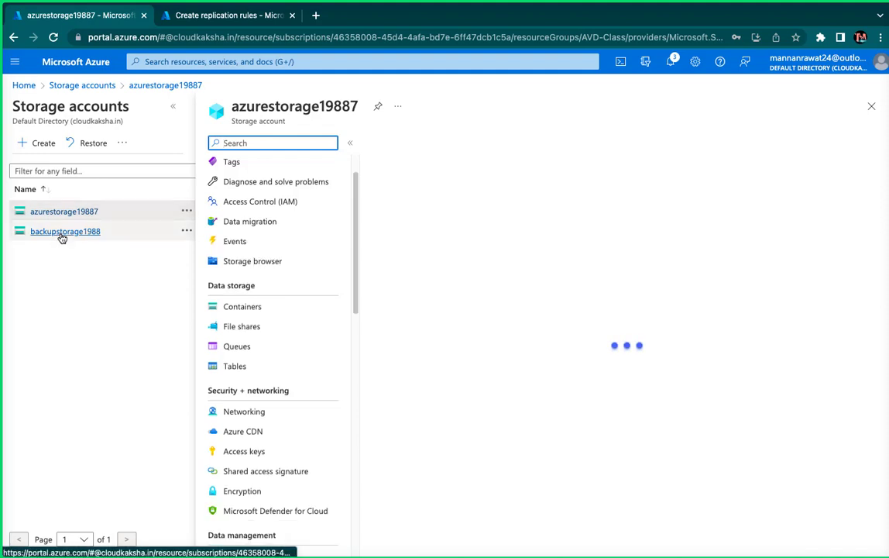
click(244, 309)
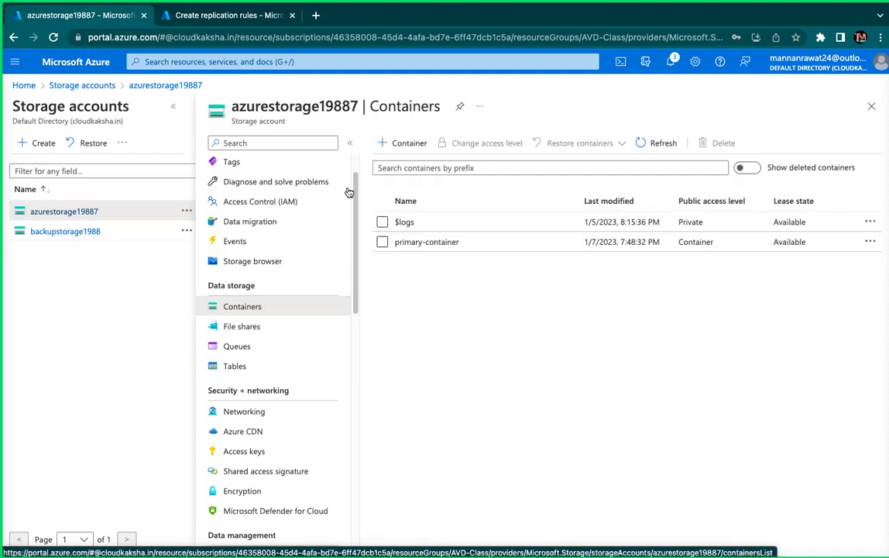
click(220, 16)
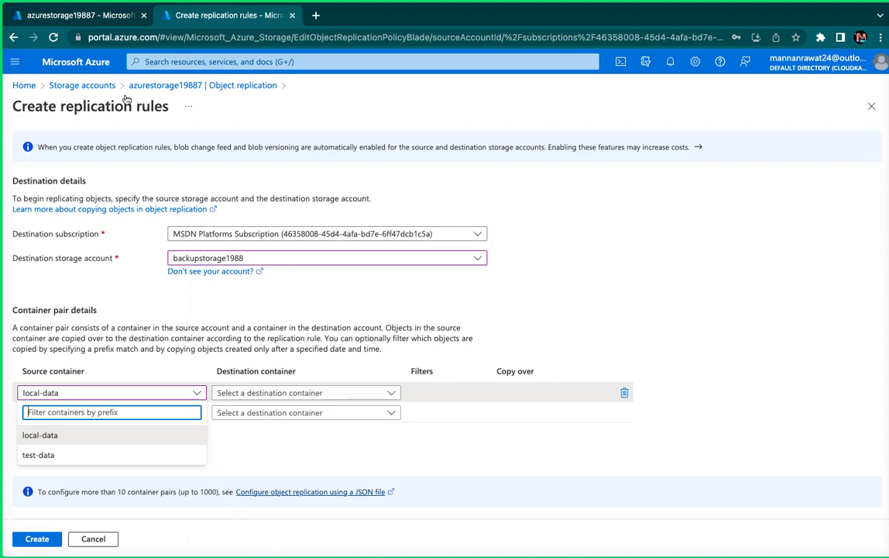
click(149, 85)
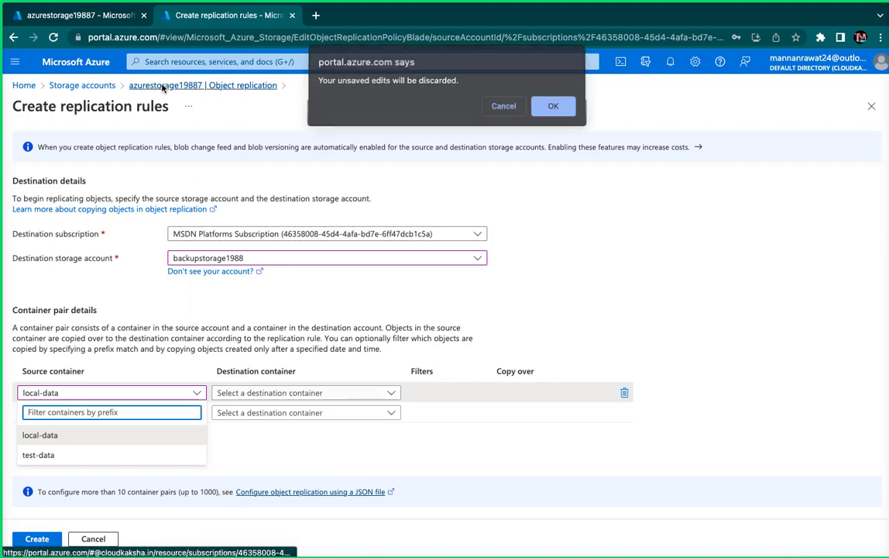
click(553, 109)
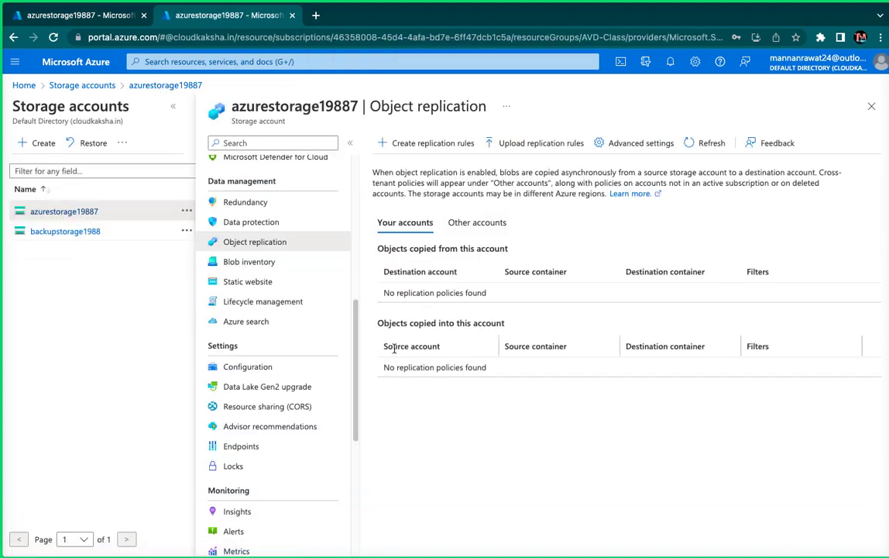
Step: Start a rule replicating primary-container to secondery-container in backupstorage1988 and show its copy-over options
click(439, 143)
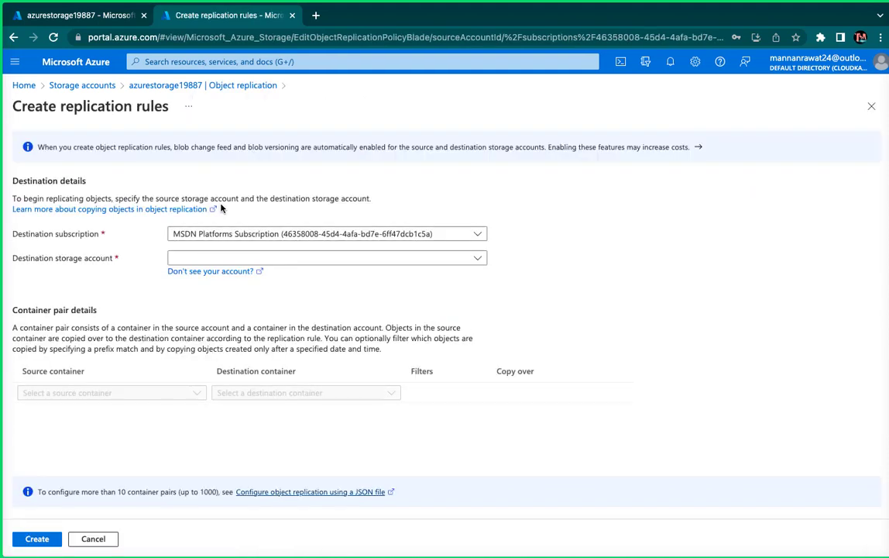
click(237, 258)
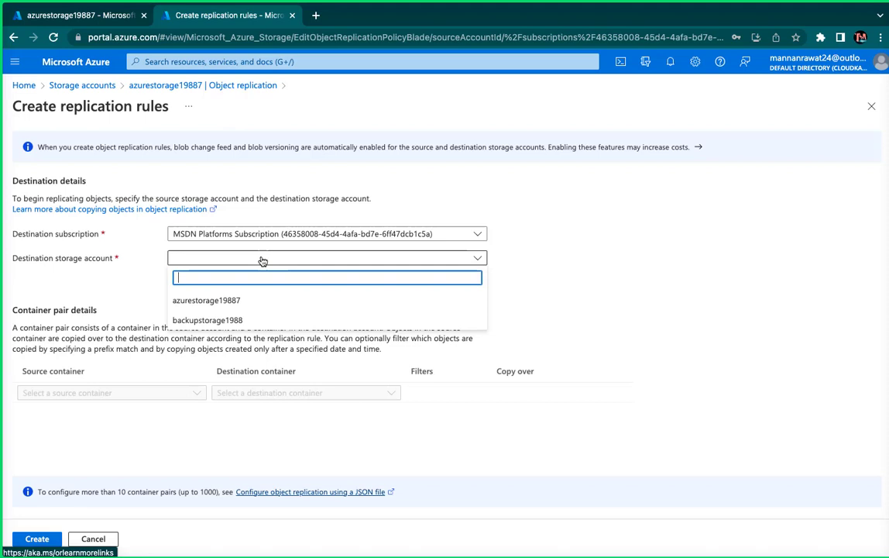
click(206, 319)
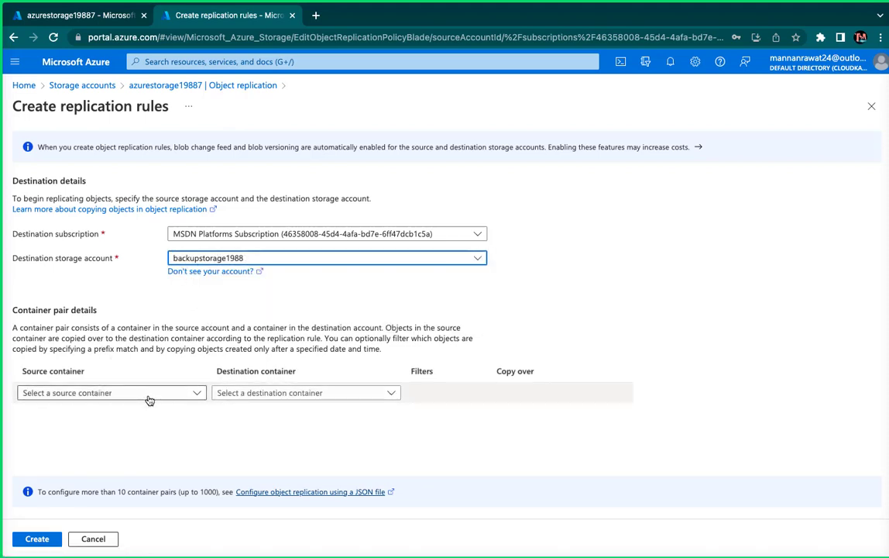
click(147, 393)
click(55, 435)
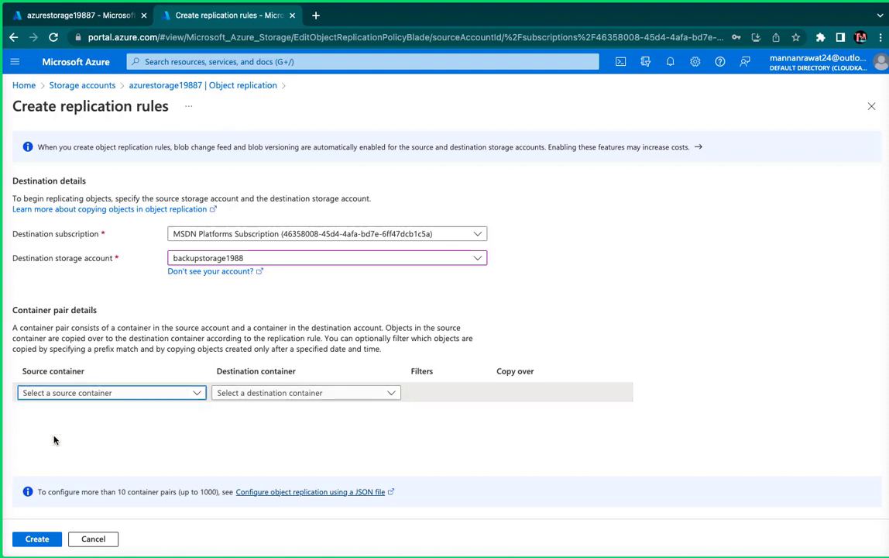
click(280, 394)
click(260, 435)
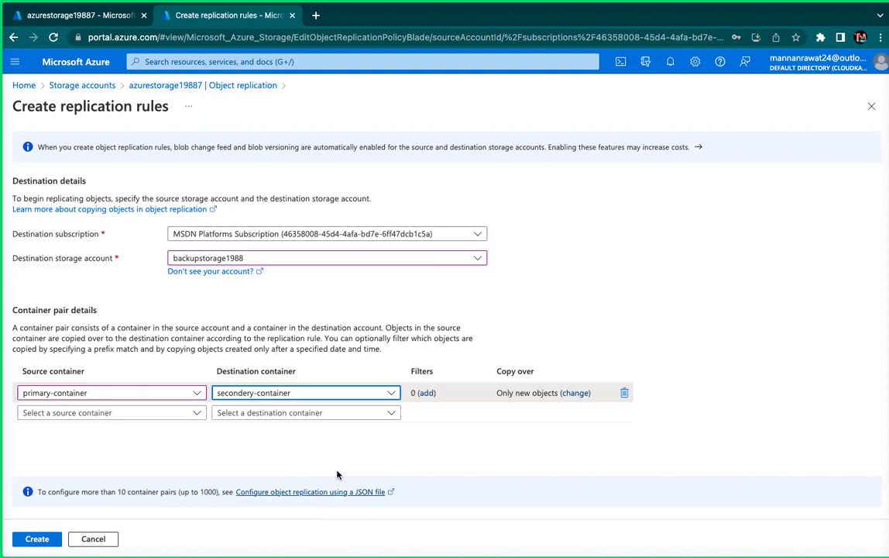
click(575, 395)
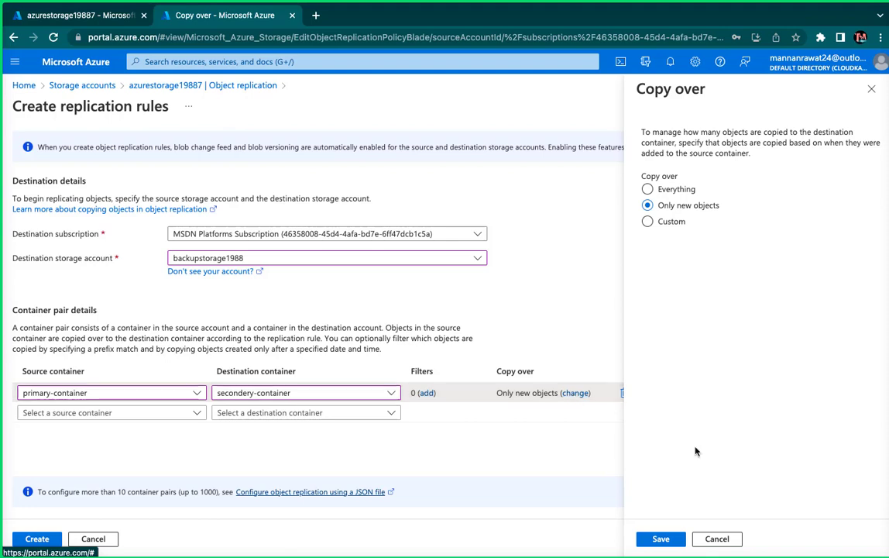
Step: Try the Custom copy-over option, then discard it so the pair keeps Only new objects
click(663, 222)
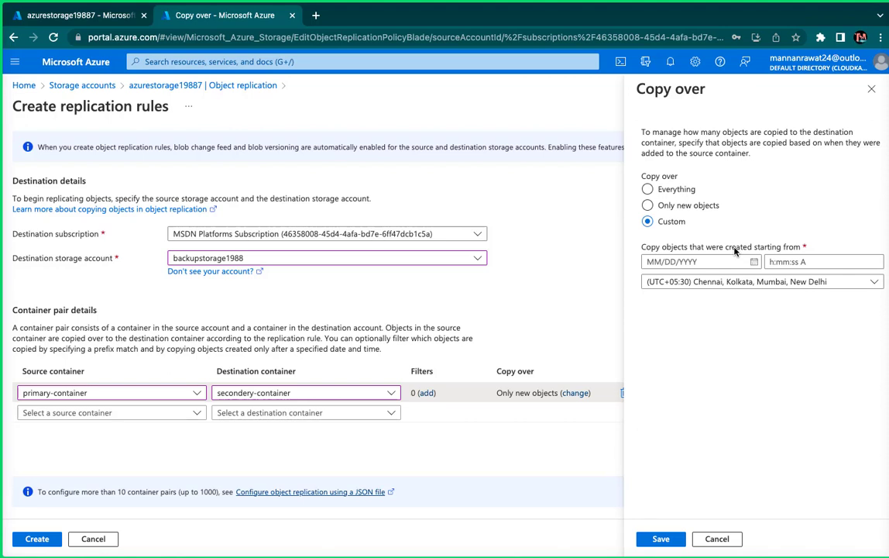
click(871, 89)
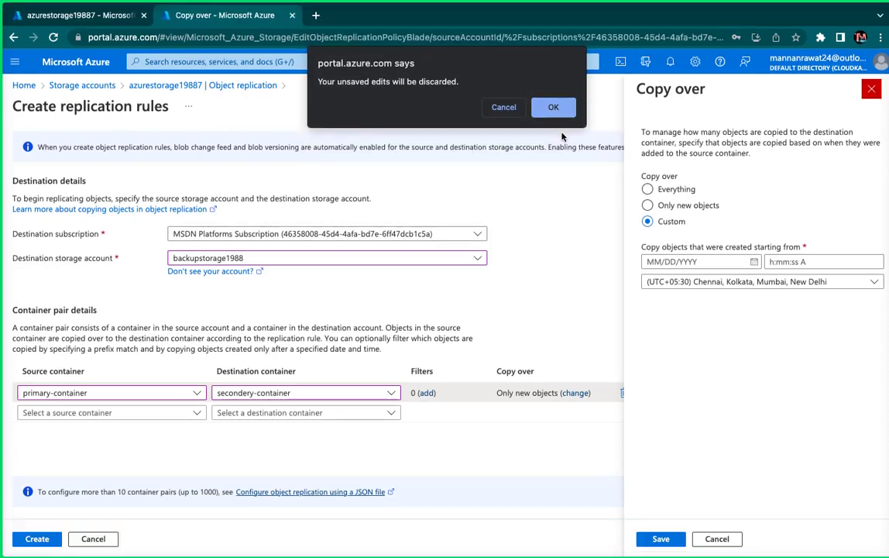
click(556, 109)
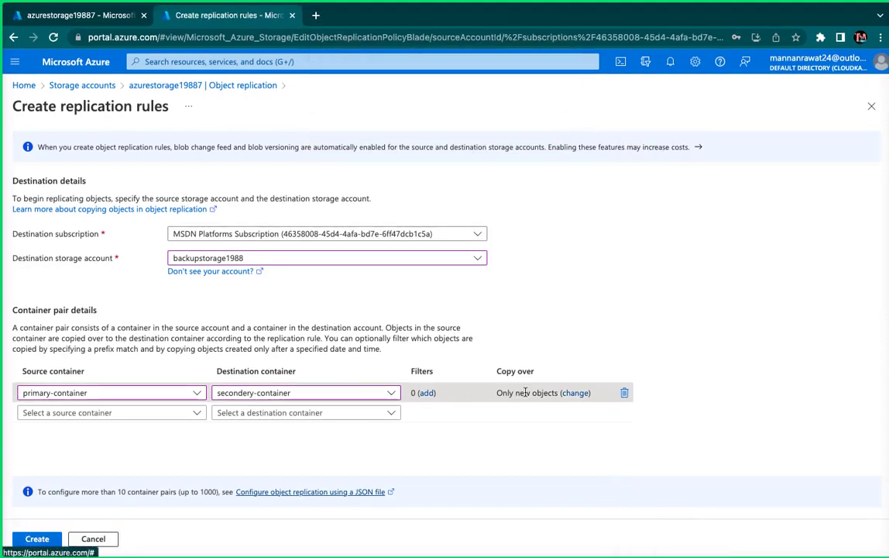
Step: Set copy-over to Everything, save it, and create the rule, then view the new policy
click(576, 394)
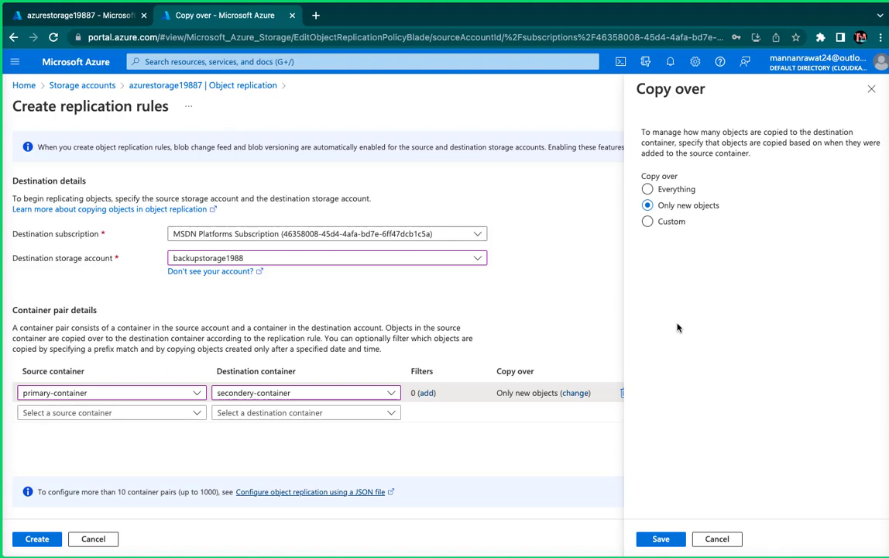
click(671, 192)
click(661, 538)
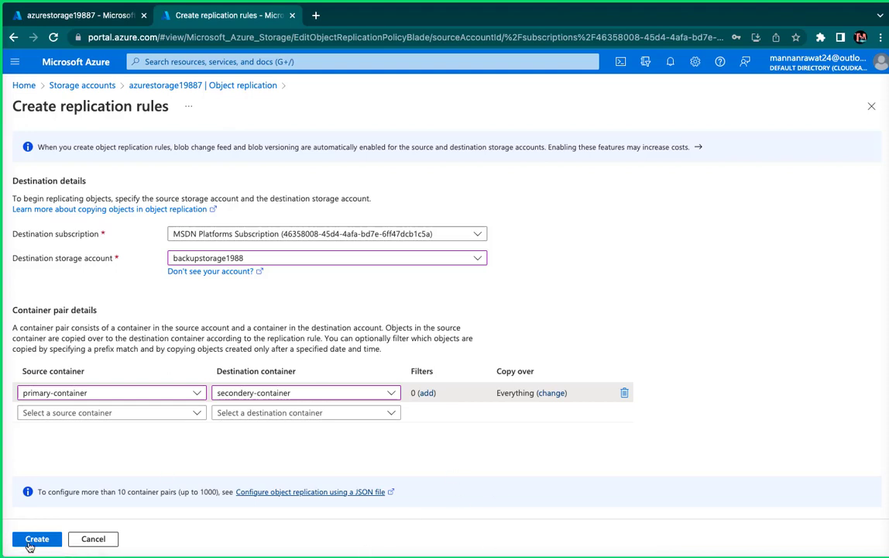
click(42, 540)
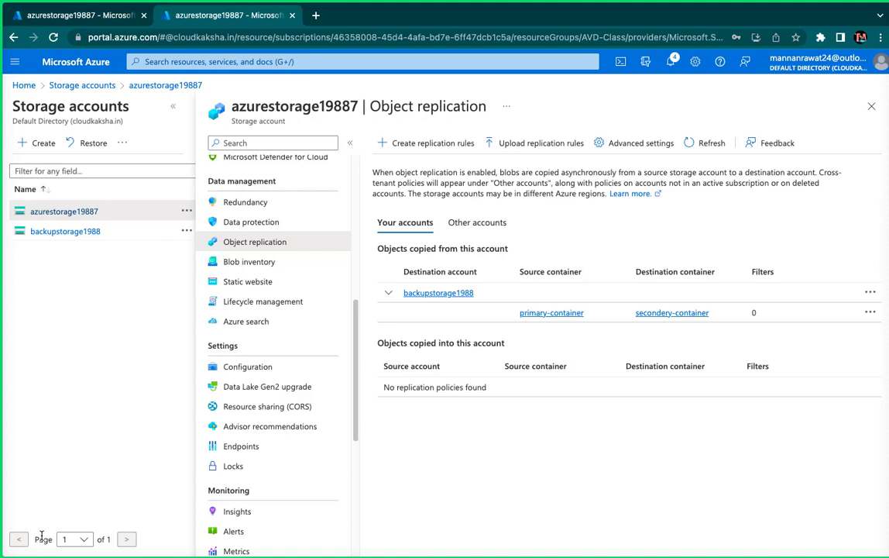
click(78, 17)
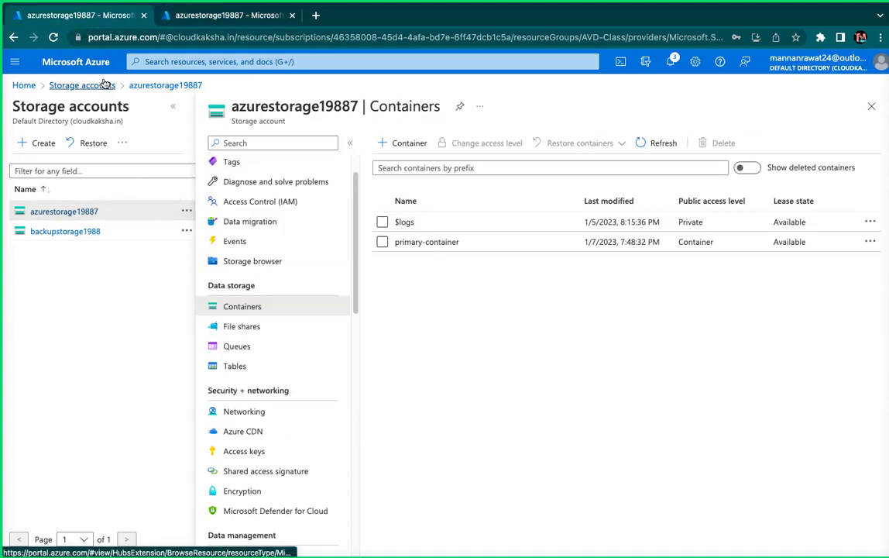
right_click(80, 71)
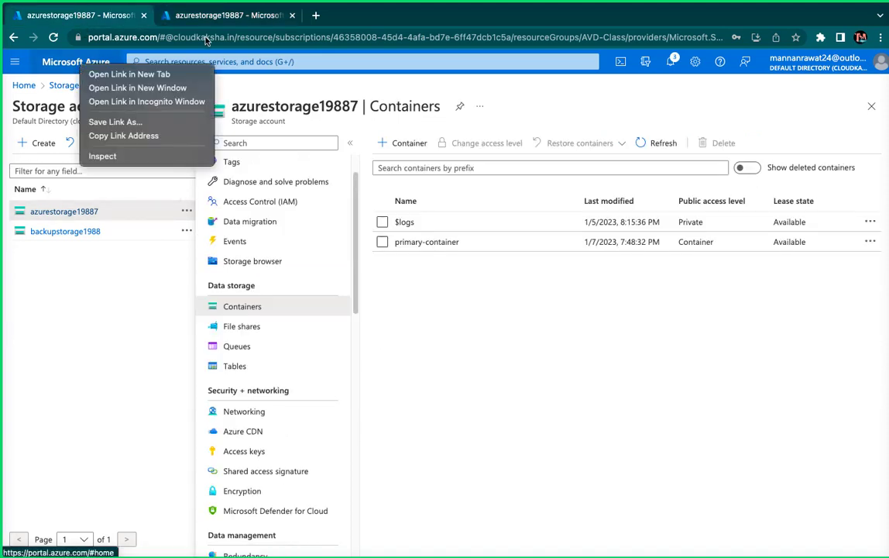
click(225, 17)
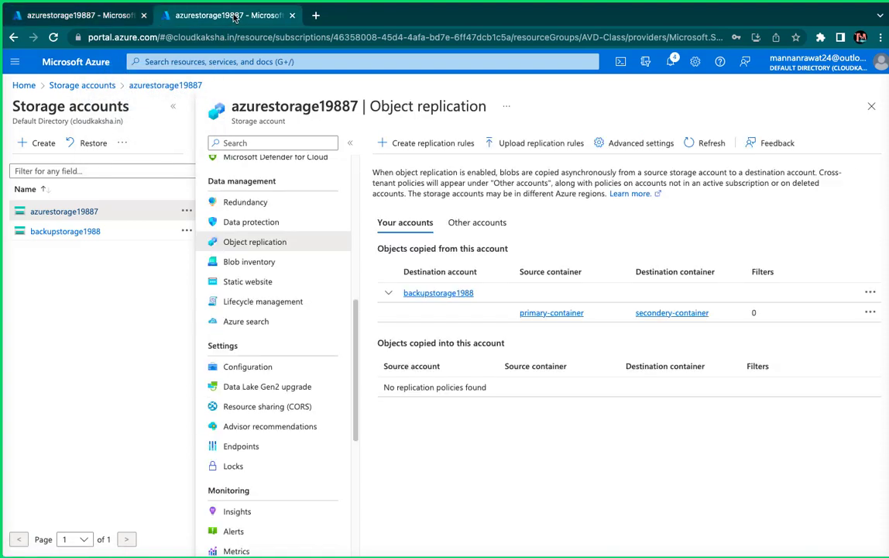
Step: Open secondery-container in backupstorage1988 and primary-container in azurestorage19887 in separate tabs, both empty
click(81, 232)
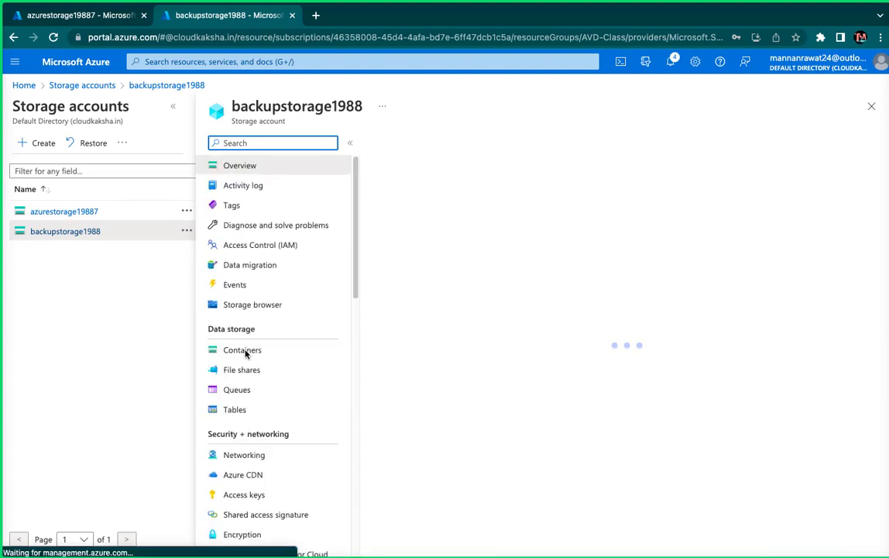
click(247, 356)
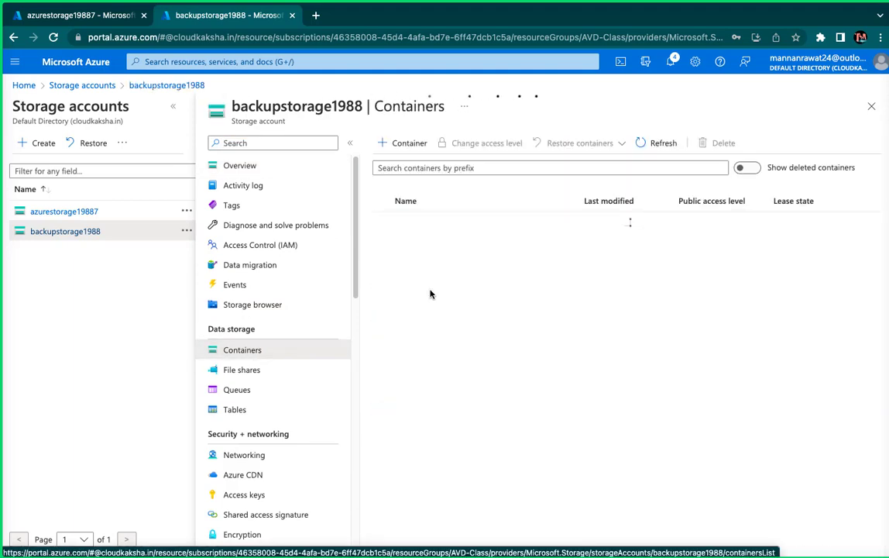
click(435, 245)
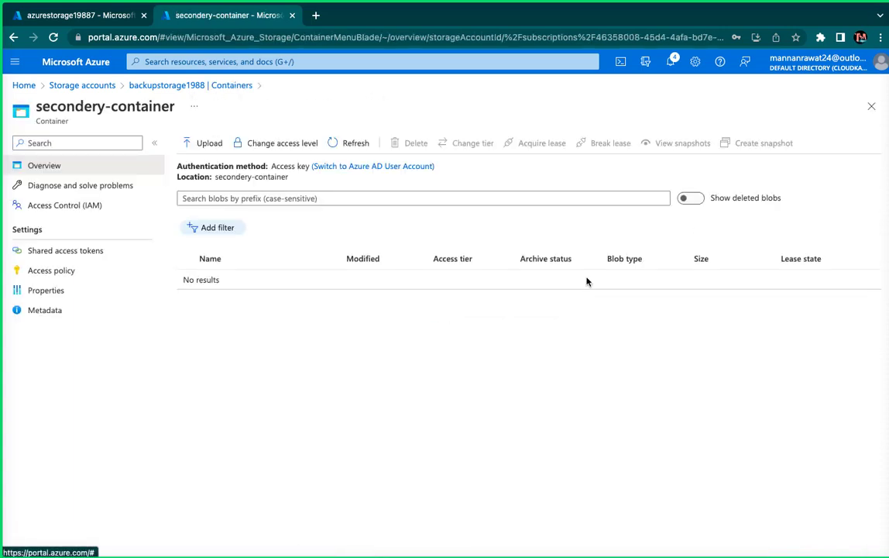
click(97, 17)
click(429, 243)
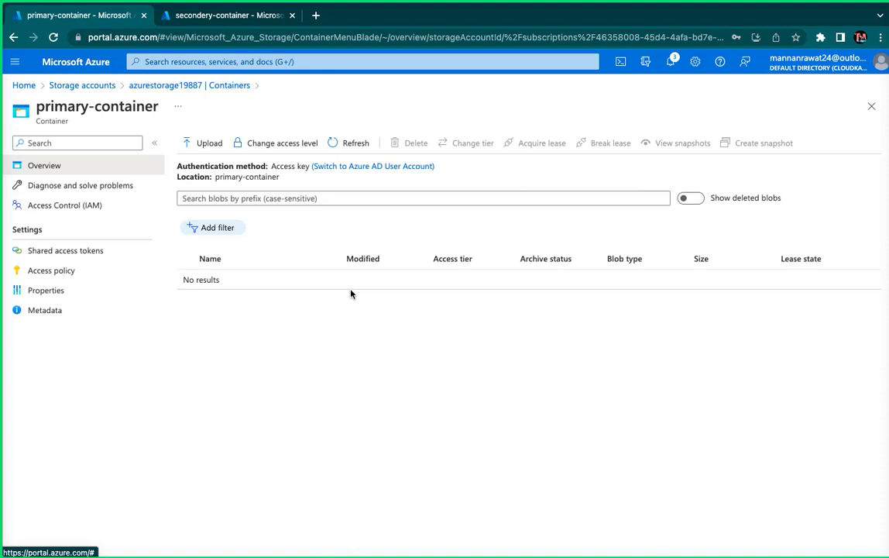
Step: Upload the four top-row Downloads files, including 1-year-diploma.pdf and 2.0 Certification Policy.pdf, to primary-container
click(200, 151)
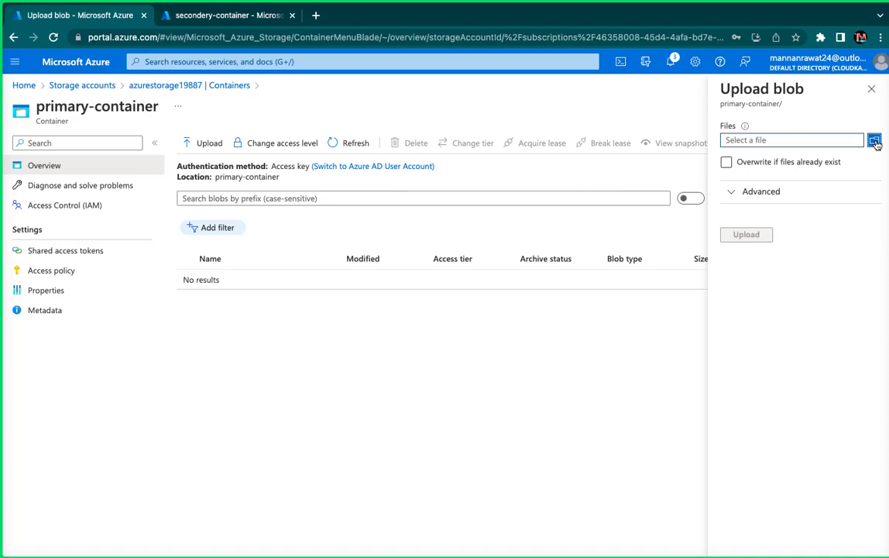
click(875, 142)
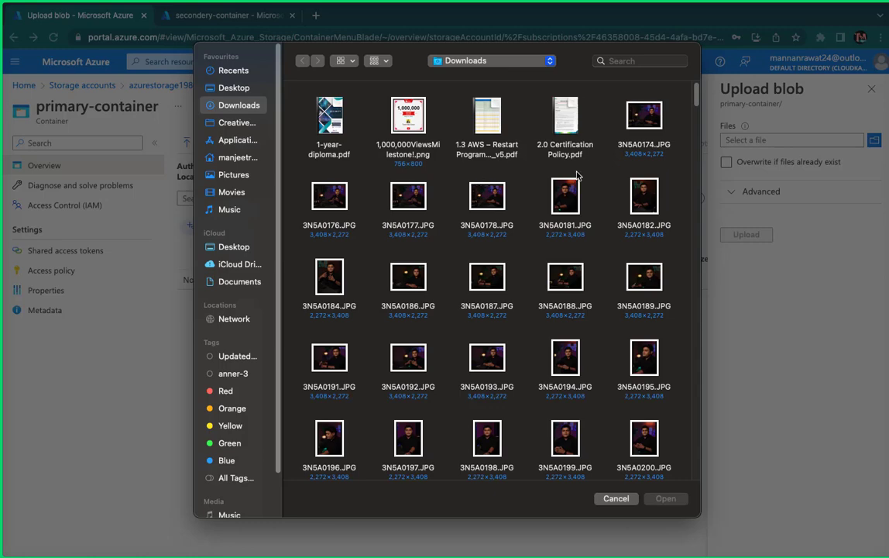
drag(587, 174, 325, 94)
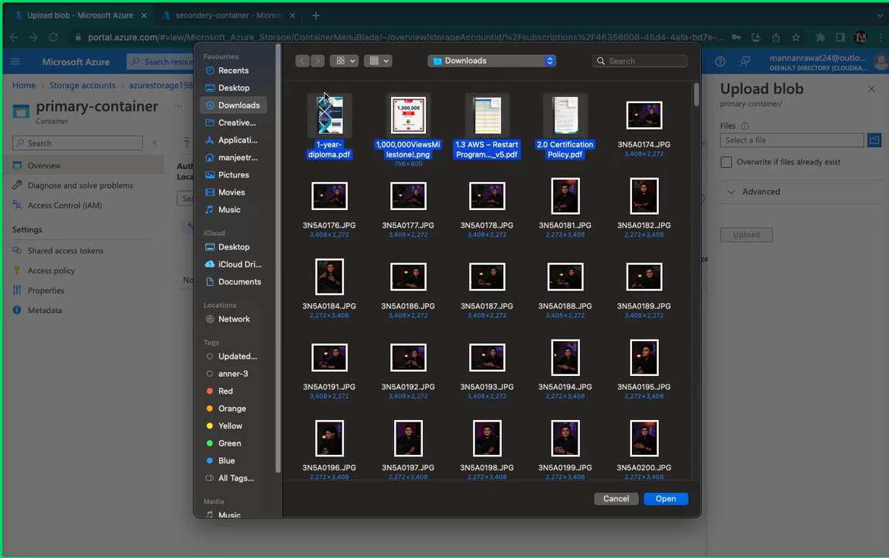
click(665, 500)
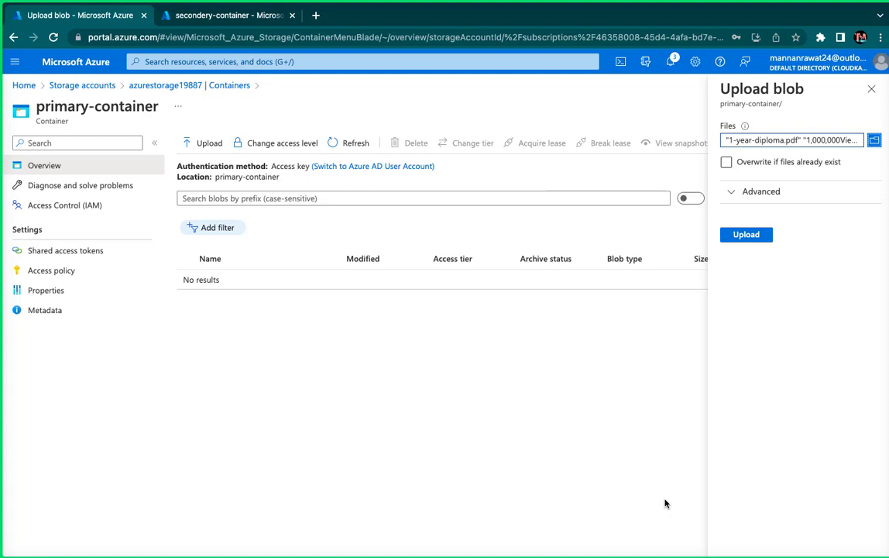
click(746, 233)
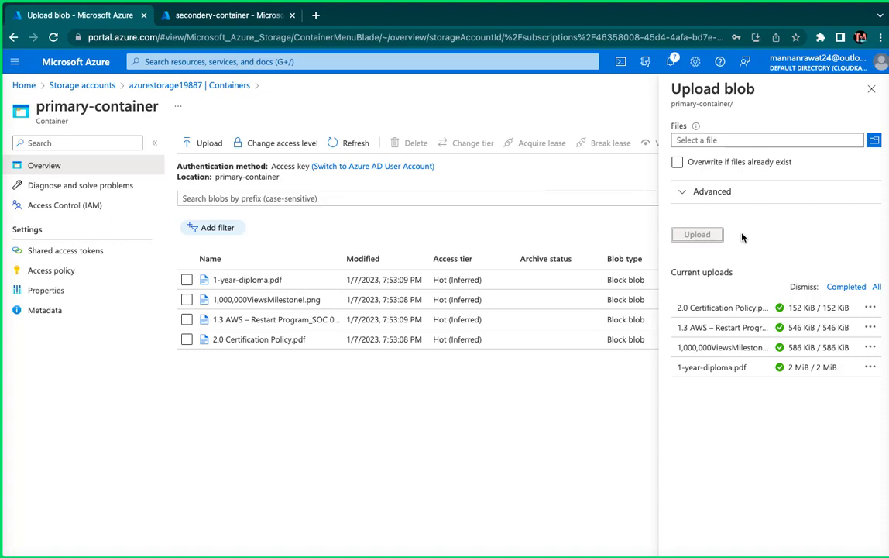
Step: Refresh secondery-container until the four replicated blobs, such as 1-year-diploma.pdf at 1.51 MiB, appear
click(228, 15)
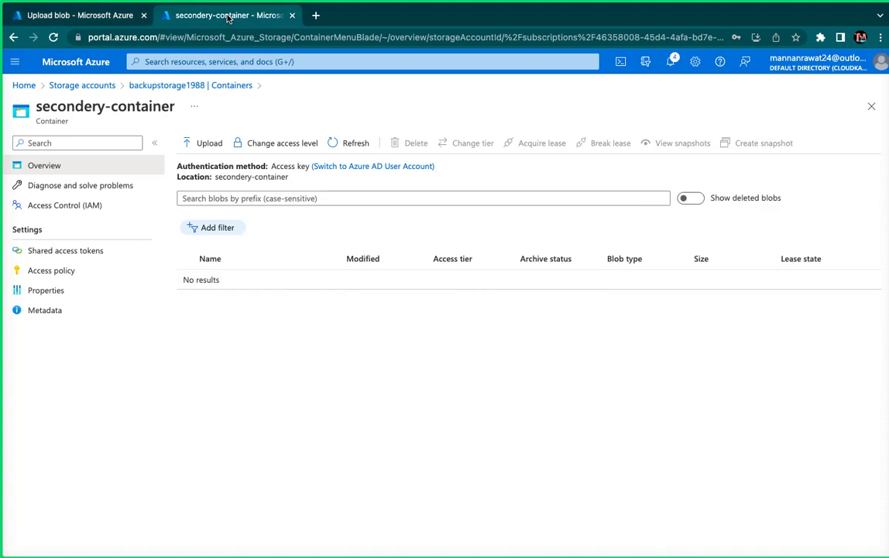
click(368, 147)
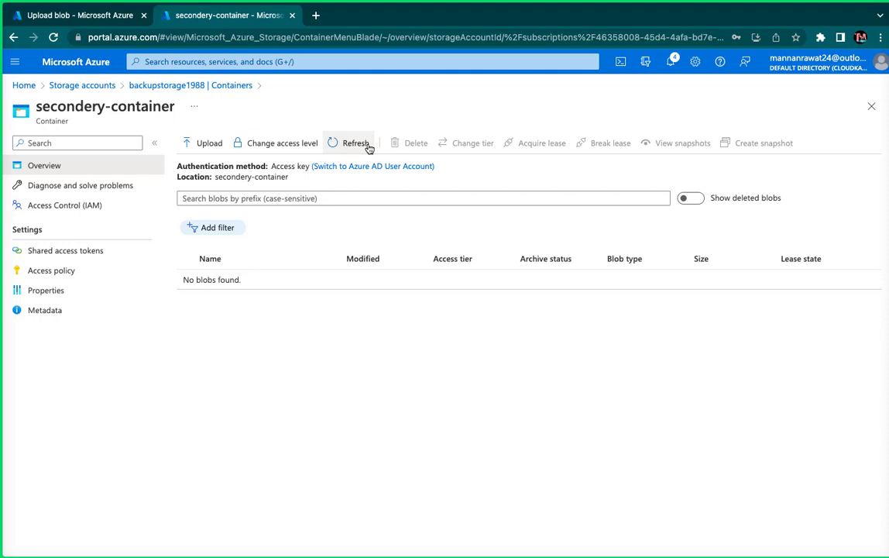
click(369, 148)
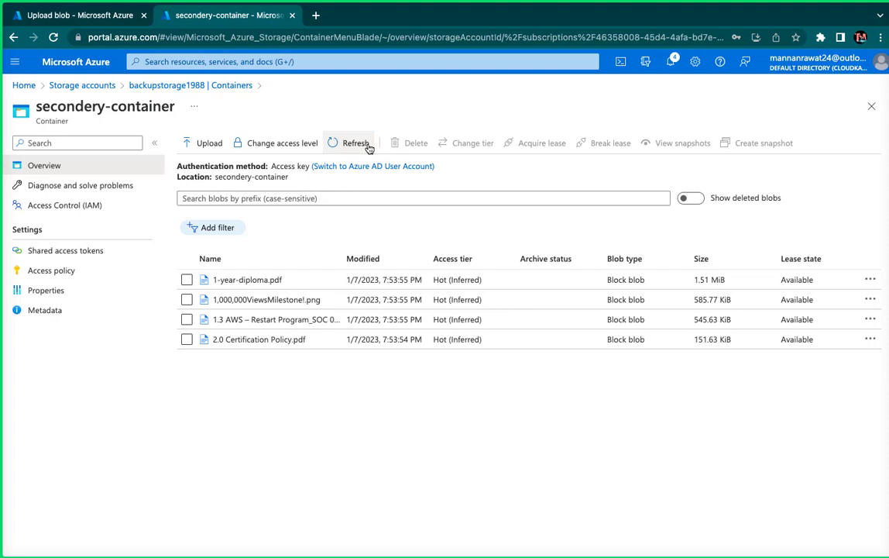
click(370, 146)
click(369, 146)
click(370, 146)
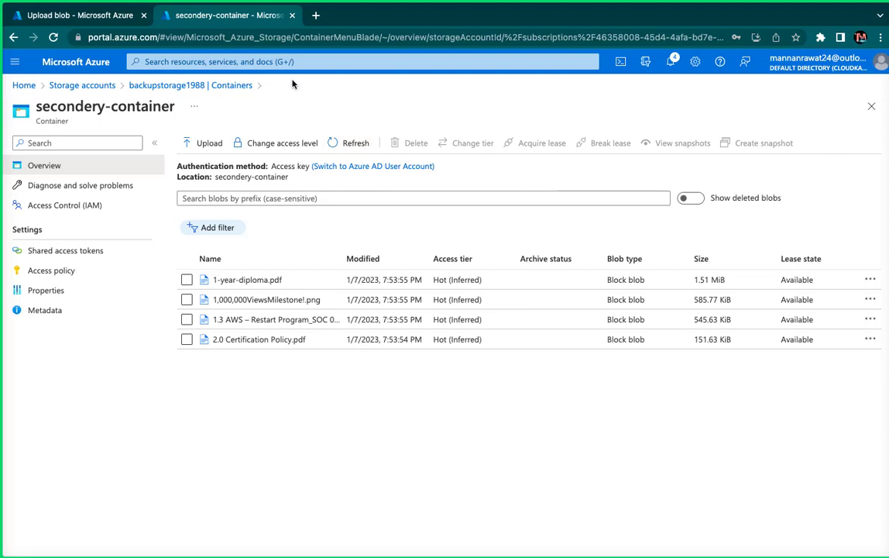
Step: Open backupstorage1988's Redundancy page showing RA-GRS with West US primary and East US secondary
click(170, 86)
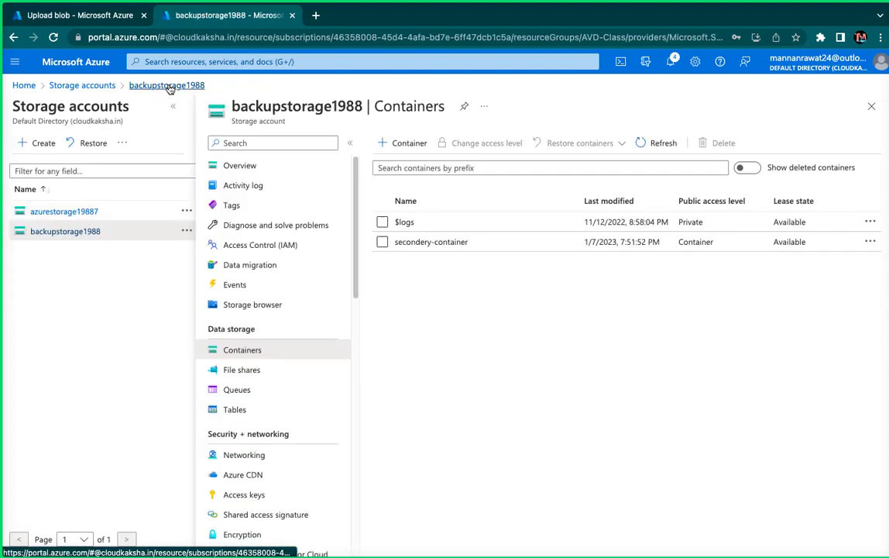
scroll(304, 494, down, 2)
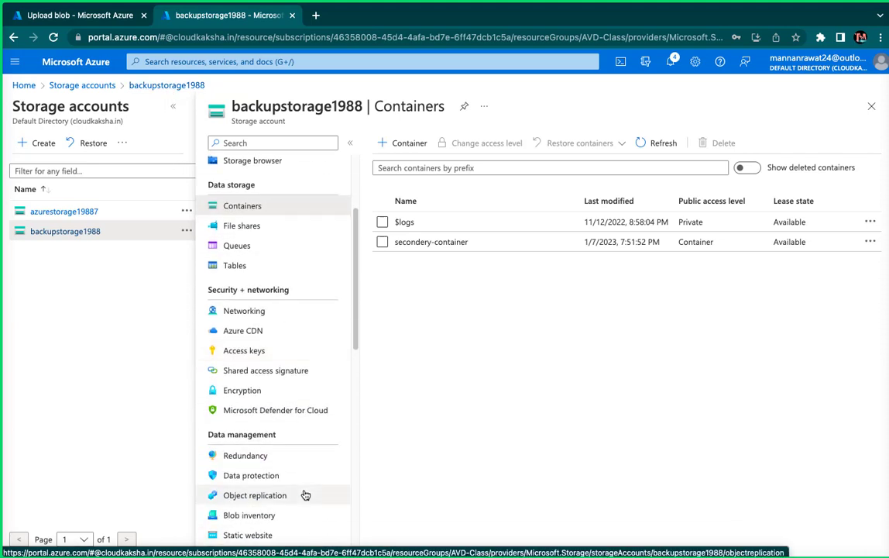
scroll(305, 494, down, 1)
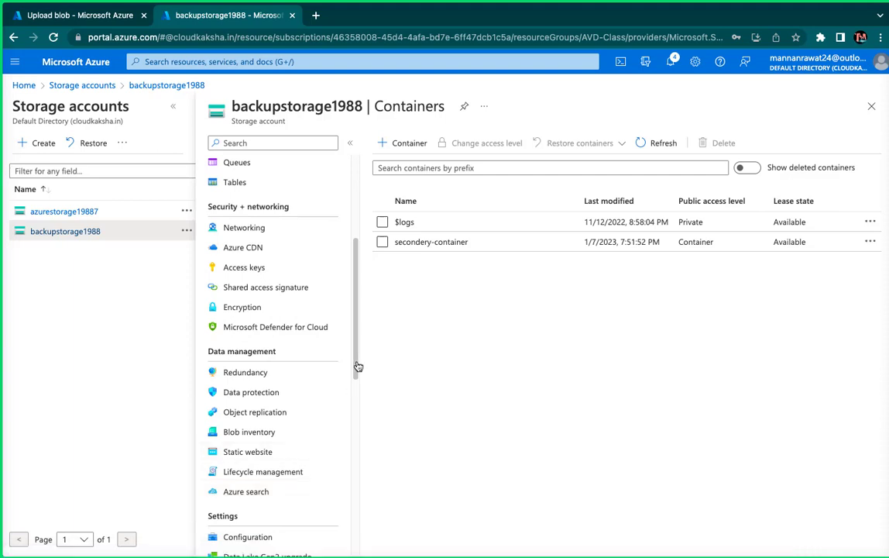
click(267, 379)
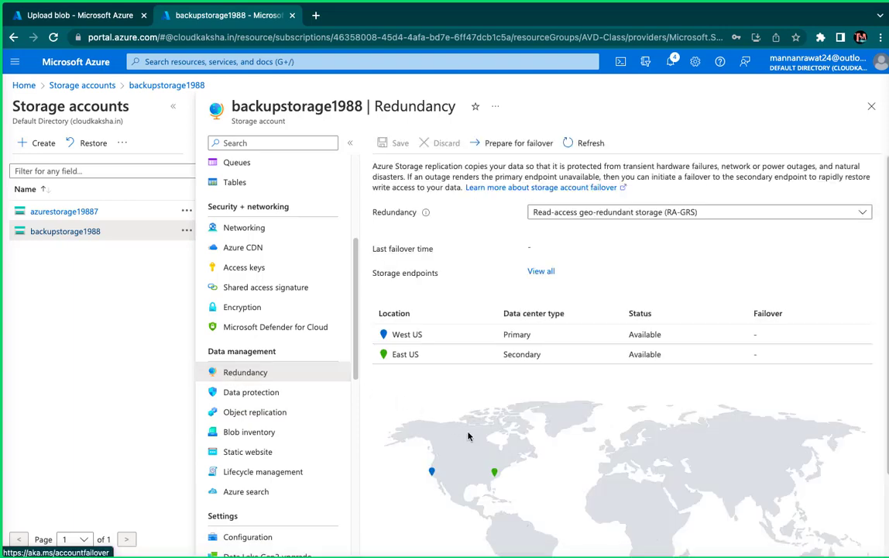
scroll(423, 392, down, 1)
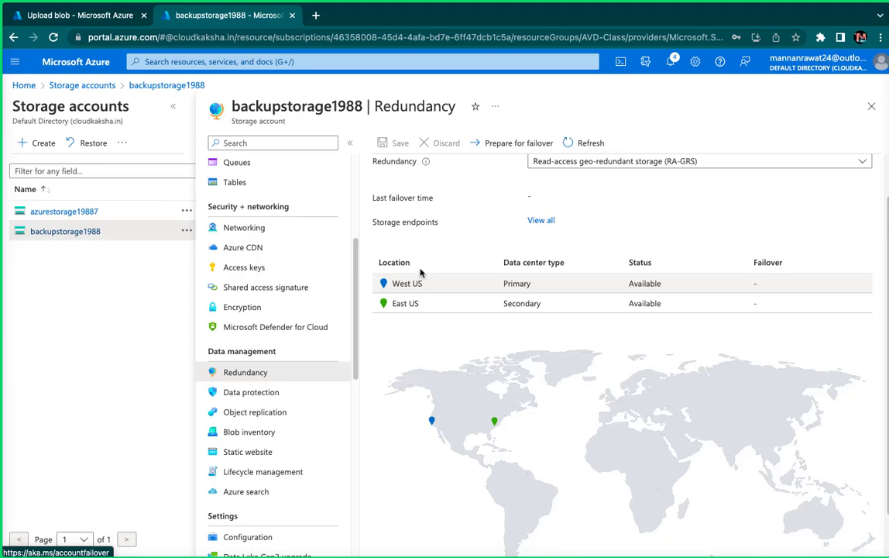
Step: Open the failover pane for backupstorage1988, then close it without confirming the failover
click(504, 143)
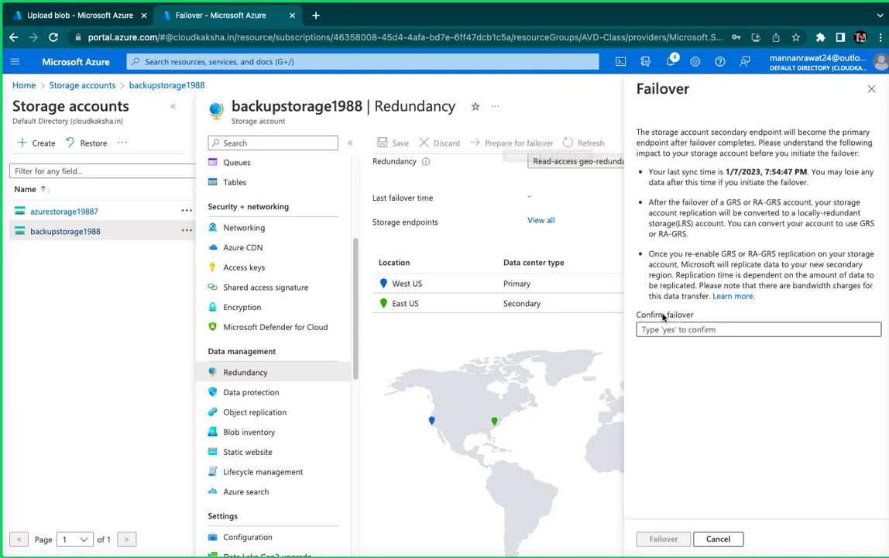
click(679, 330)
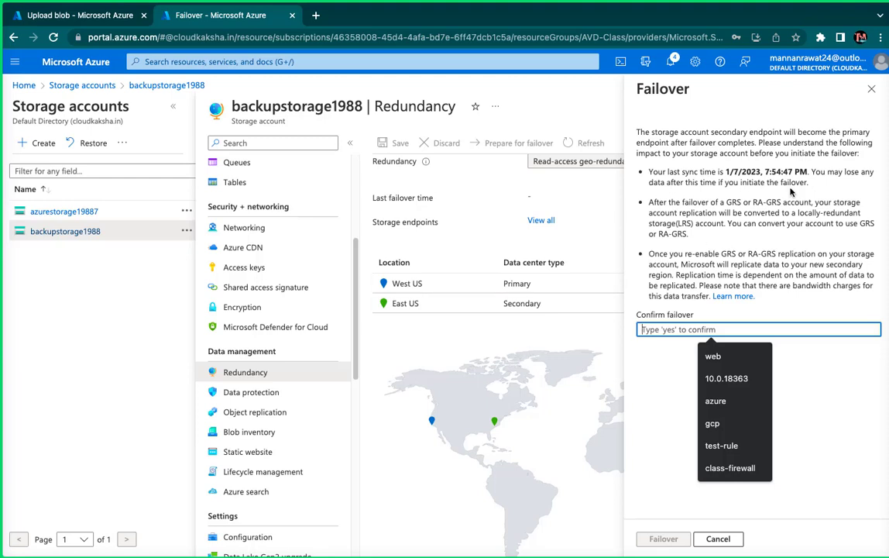
click(872, 88)
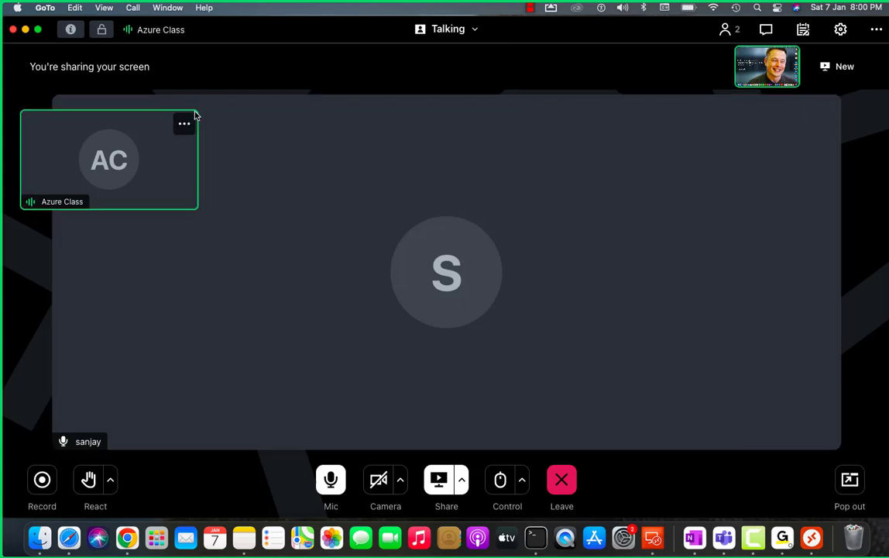
Step: Toggle the GoTo meeting window out of and back into full screen, then hide it to reveal the desktop
click(38, 30)
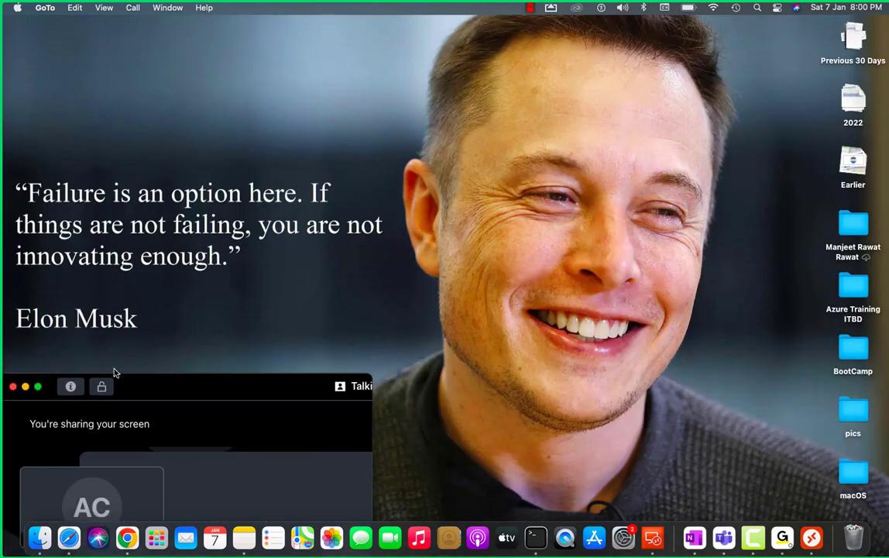
click(38, 386)
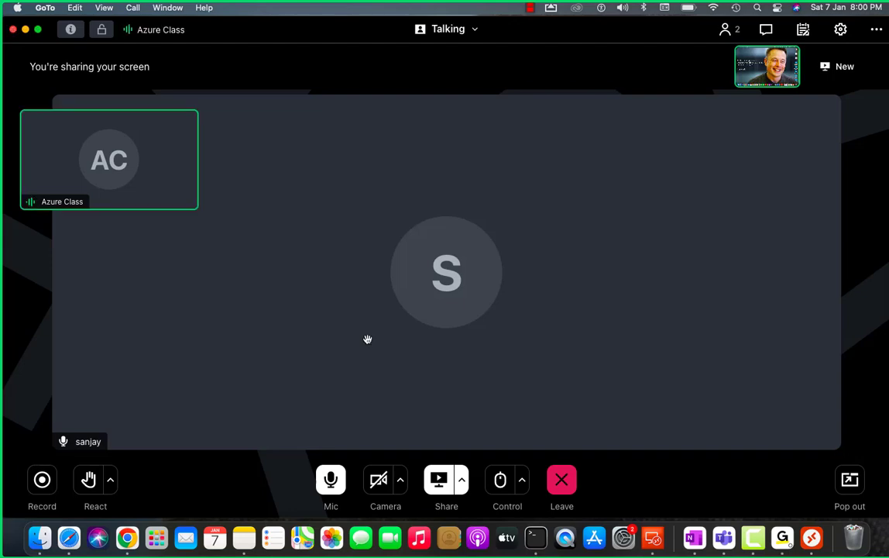
key(super+m)
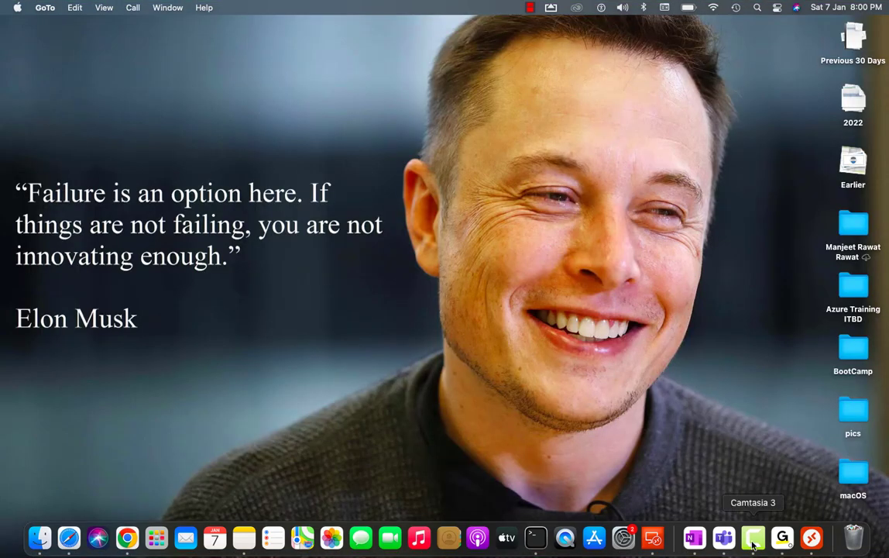